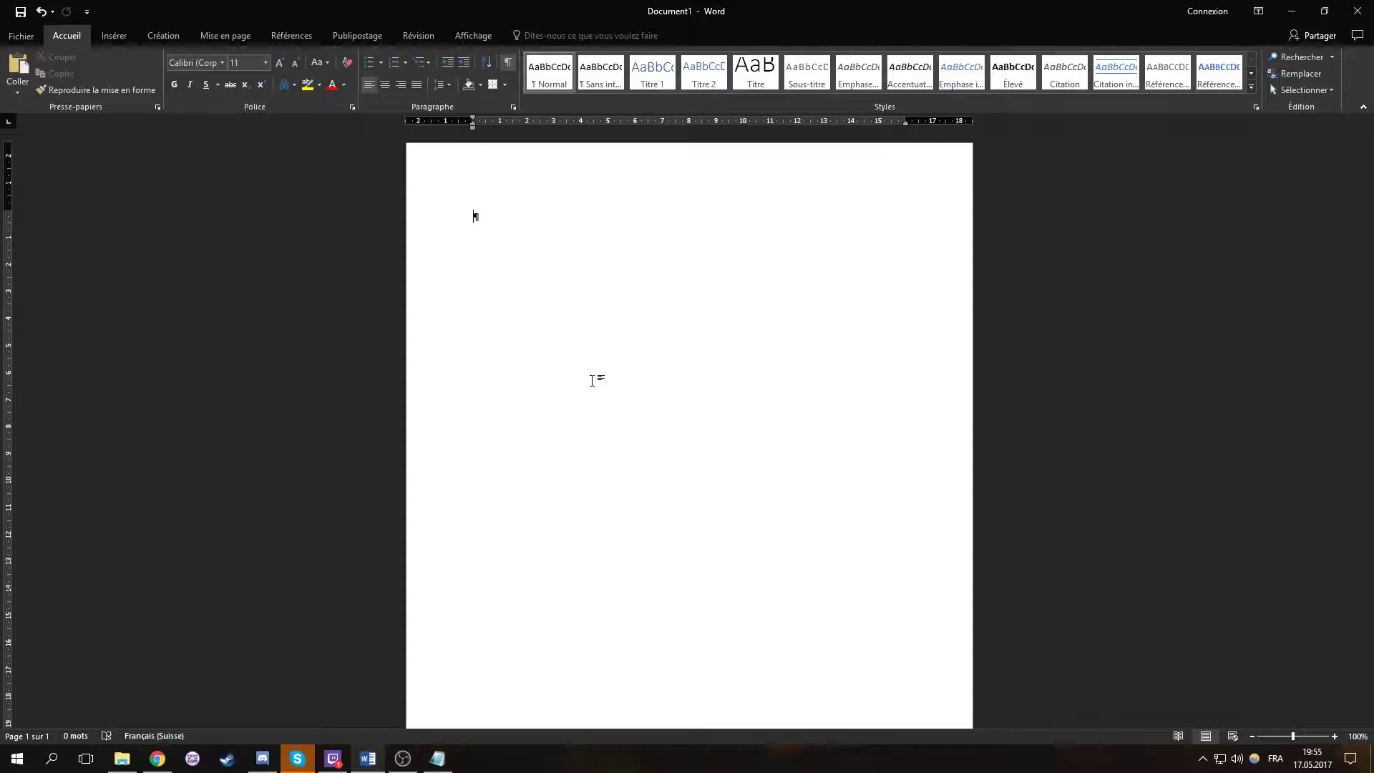
# Generate four paragraphs of sample text in the blank document with =rand(4).
pyautogui.write('=rand(4)')
pyautogui.press('Return')
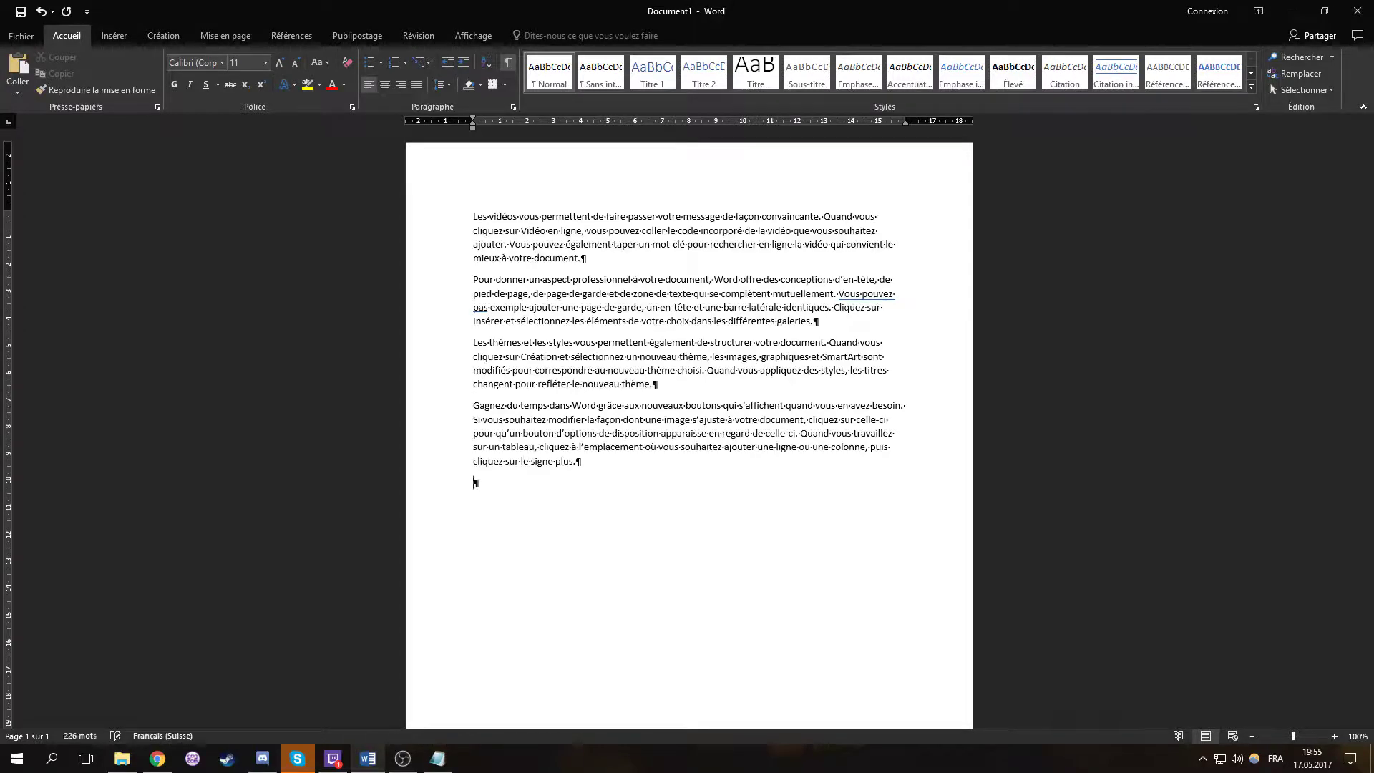
# Accept the grammar suggestion "Vous ne pouvez pas" in the second paragraph and remove the empty paragraph at the end.
pyautogui.rightClick(885, 294)
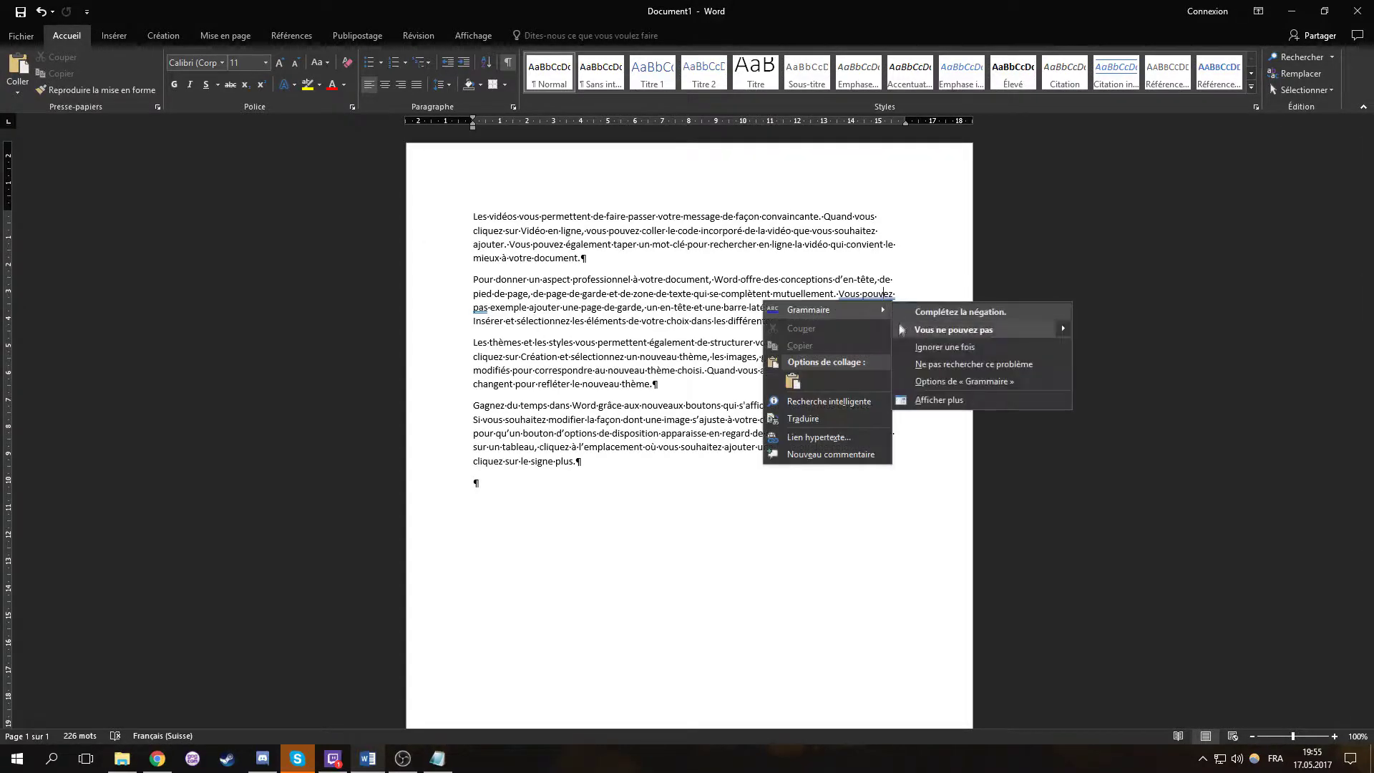
pyautogui.moveTo(829, 306)
pyautogui.click(995, 331)
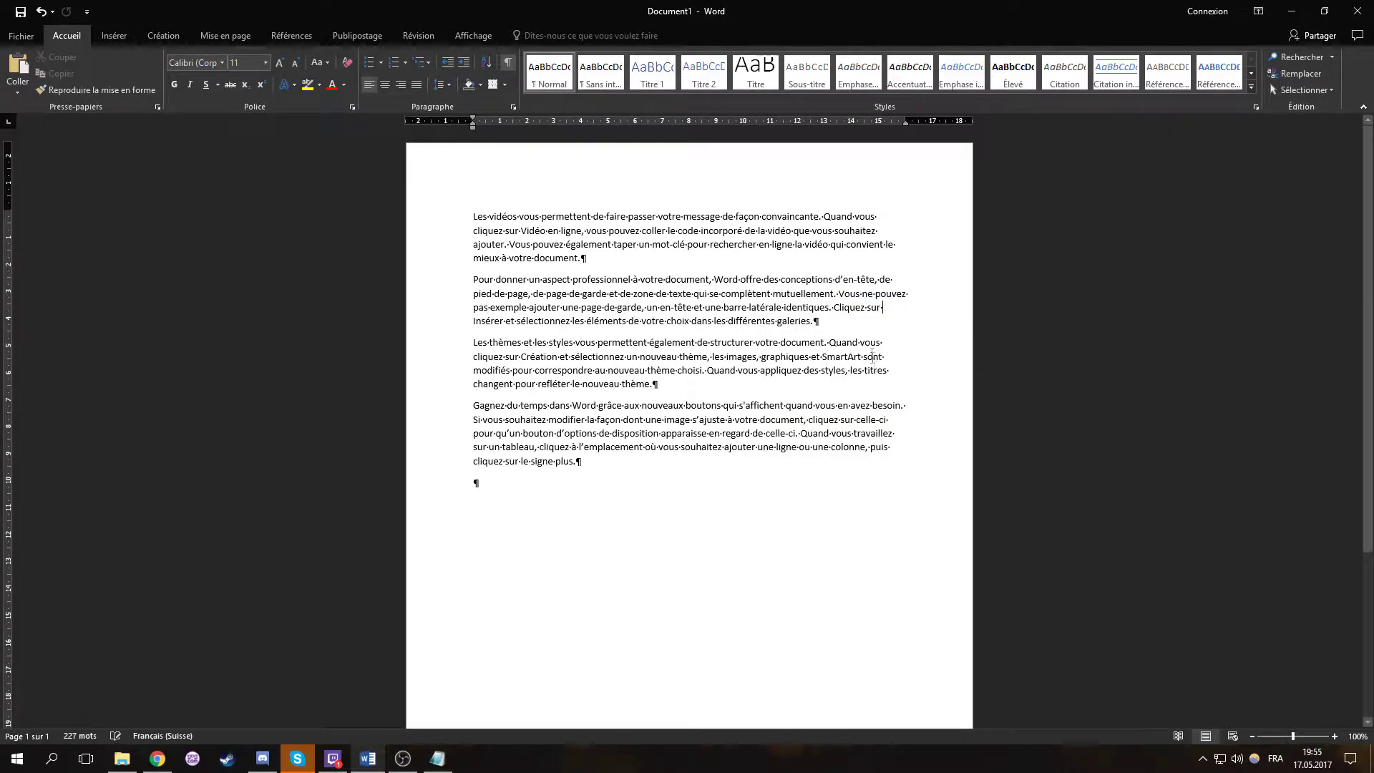
pyautogui.click(873, 294)
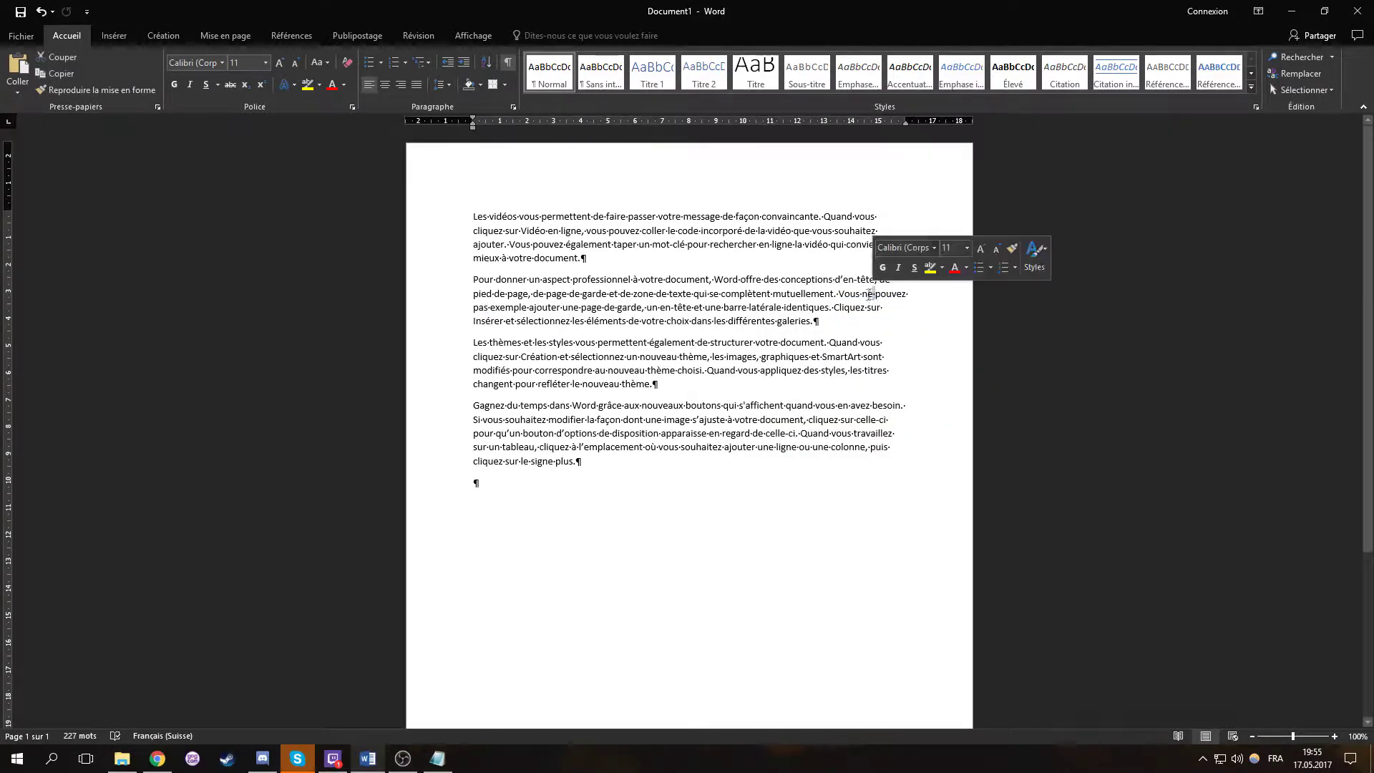
pyautogui.click(652, 481)
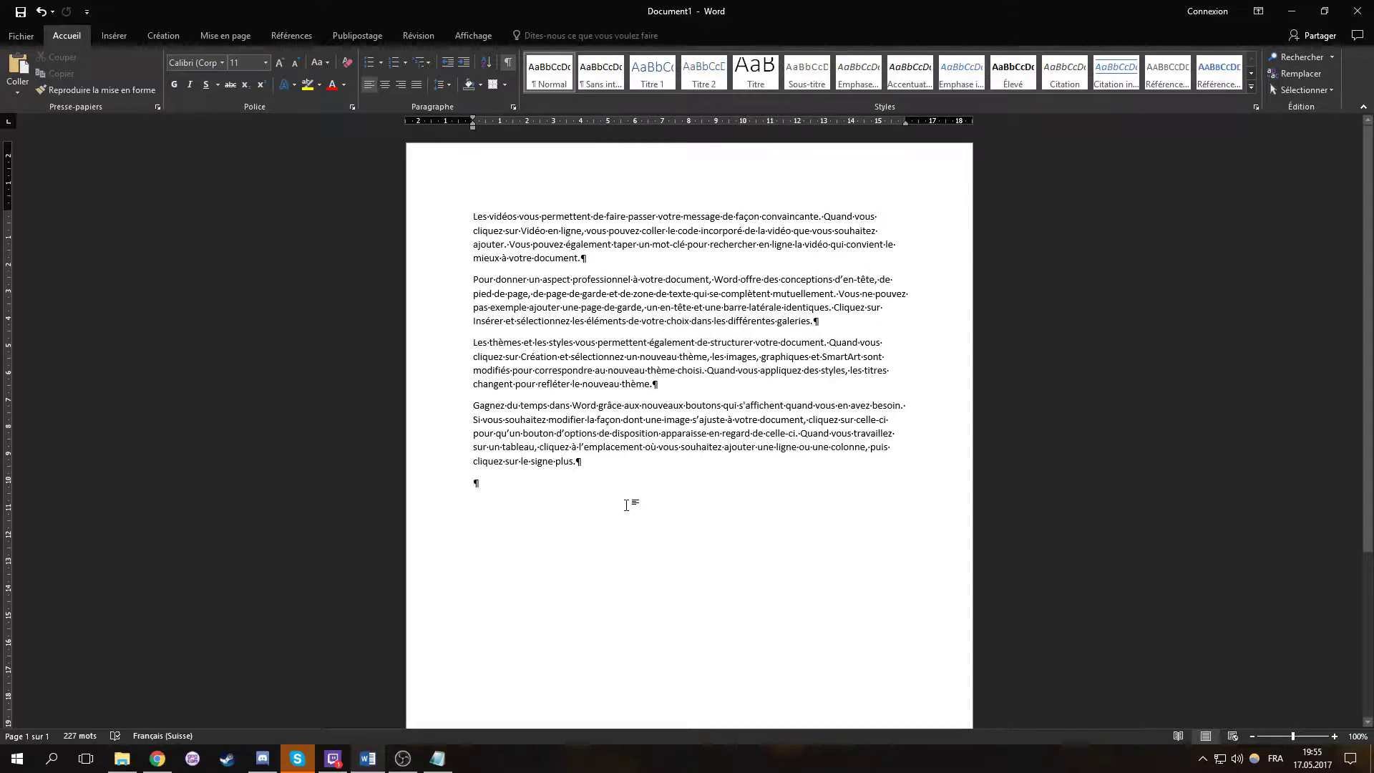
pyautogui.hotkey('ctrl', 'z')
# Try centred, right and left alignment on the first paragraph and check its paragraph settings.
pyautogui.moveTo(473, 220); pyautogui.dragTo(587, 260)
pyautogui.click(677, 308)
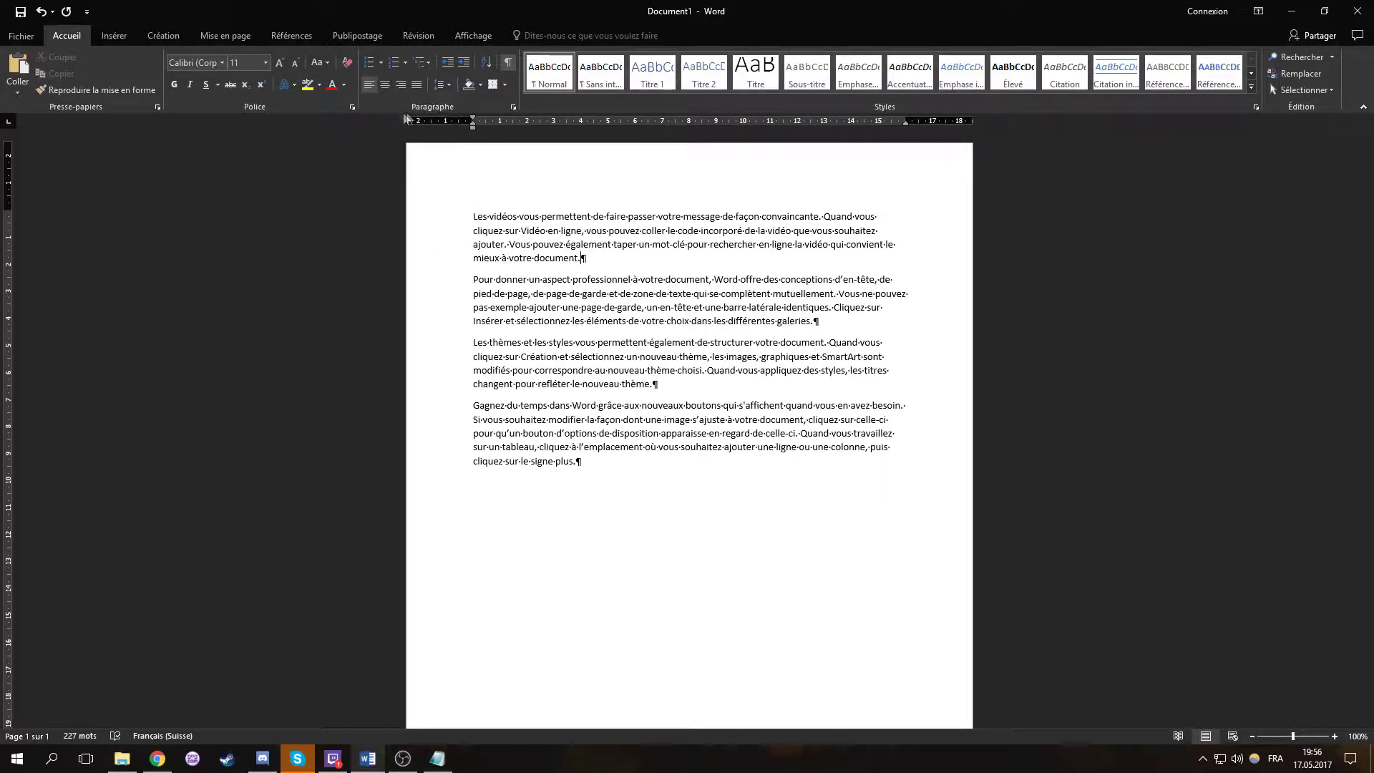
pyautogui.click(392, 88)
pyautogui.click(403, 85)
pyautogui.click(374, 89)
pyautogui.click(384, 86)
pyautogui.click(401, 85)
pyautogui.click(368, 86)
pyautogui.click(513, 107)
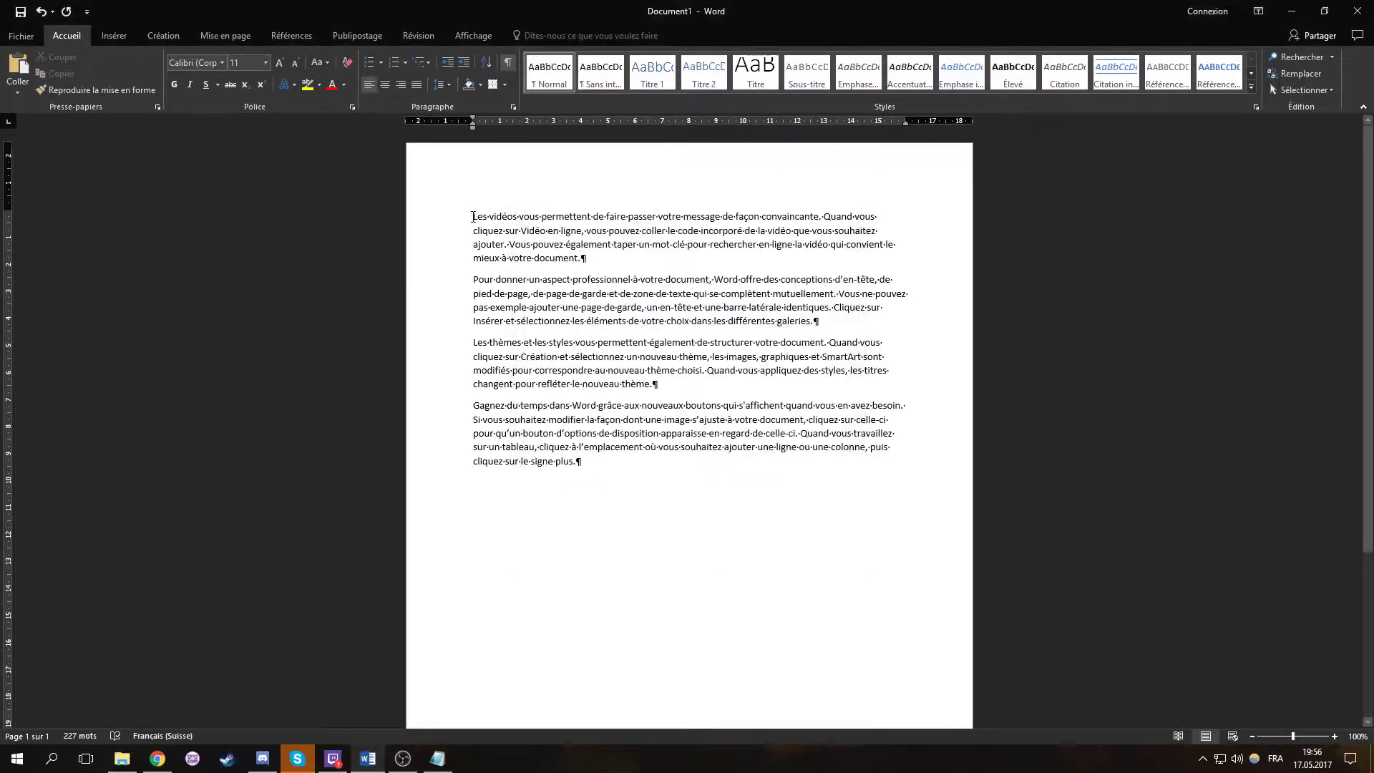
# View the font settings of the first paragraph's initial letter "L" without changing them.
pyautogui.moveTo(478, 217); pyautogui.dragTo(473, 217)
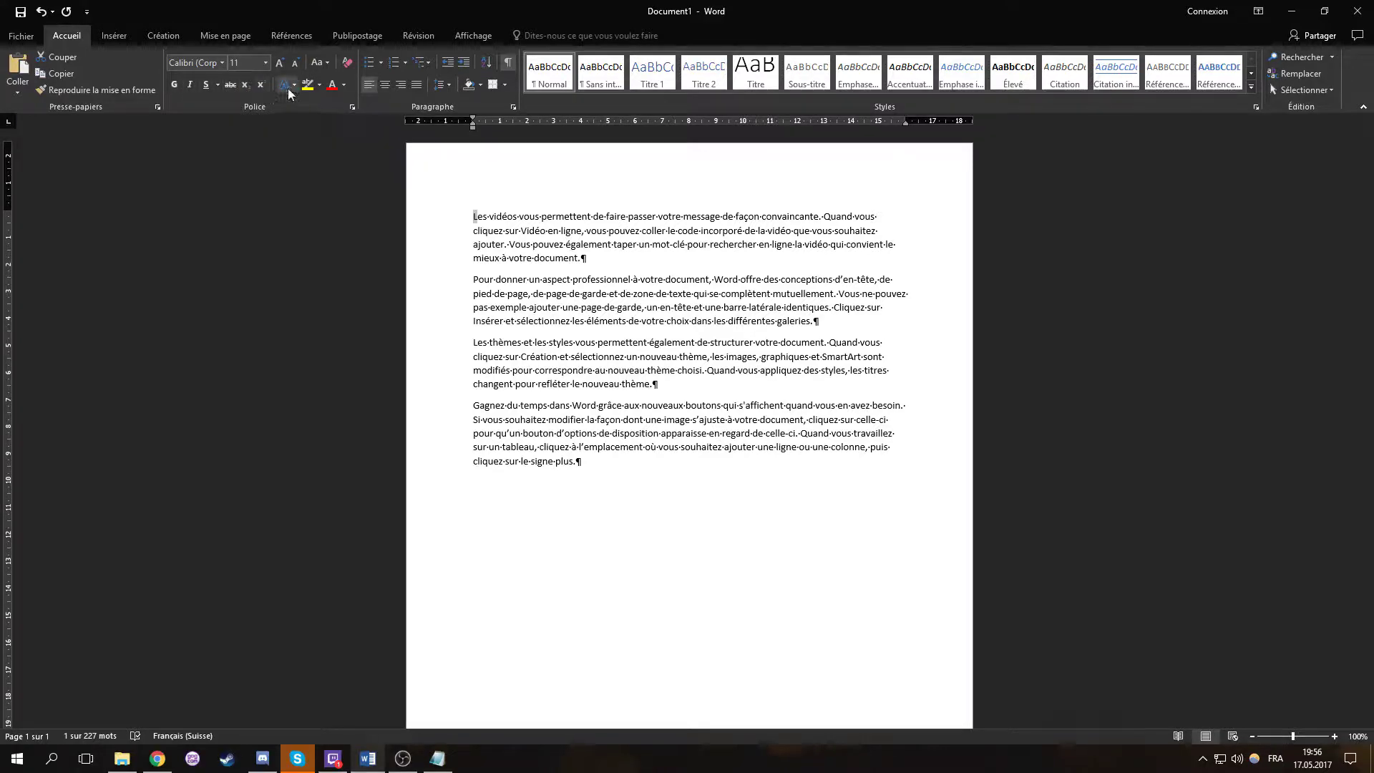
pyautogui.click(352, 107)
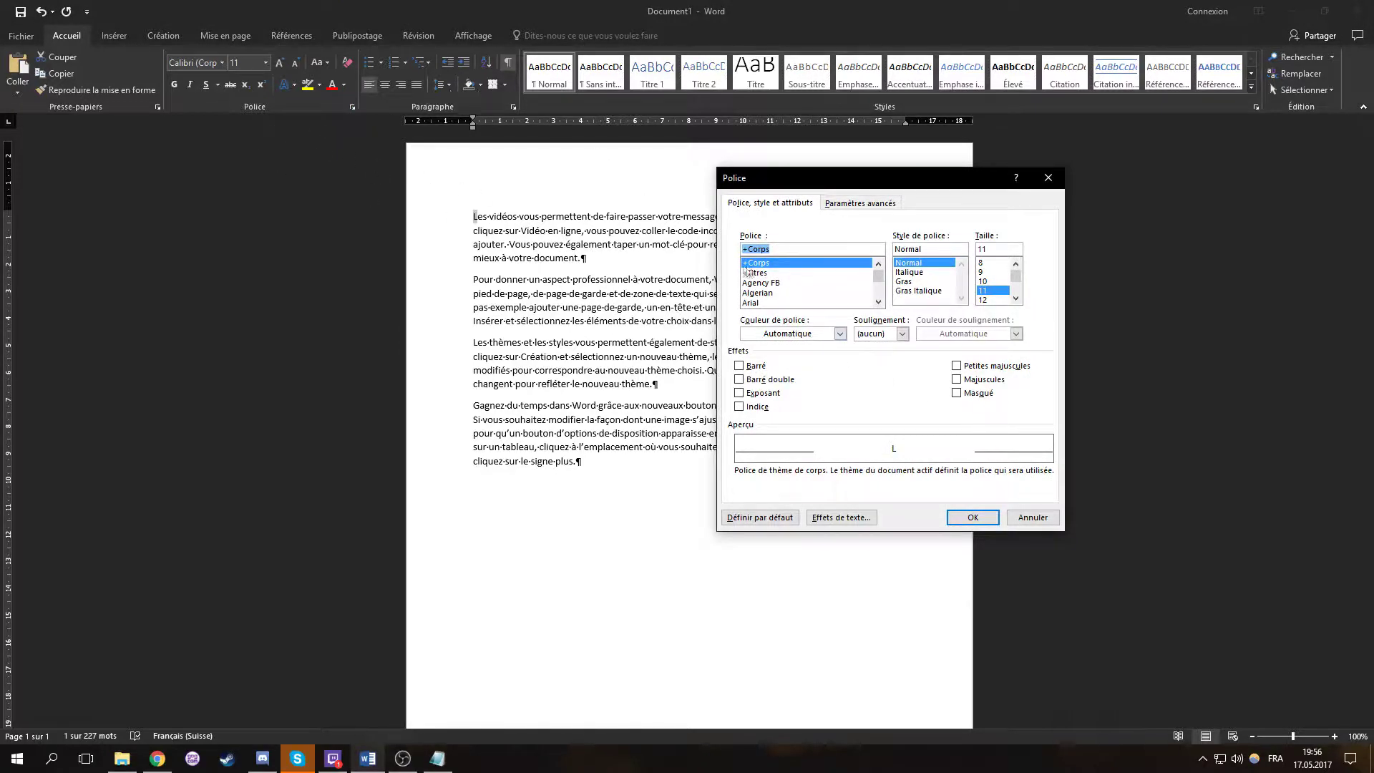
pyautogui.click(974, 517)
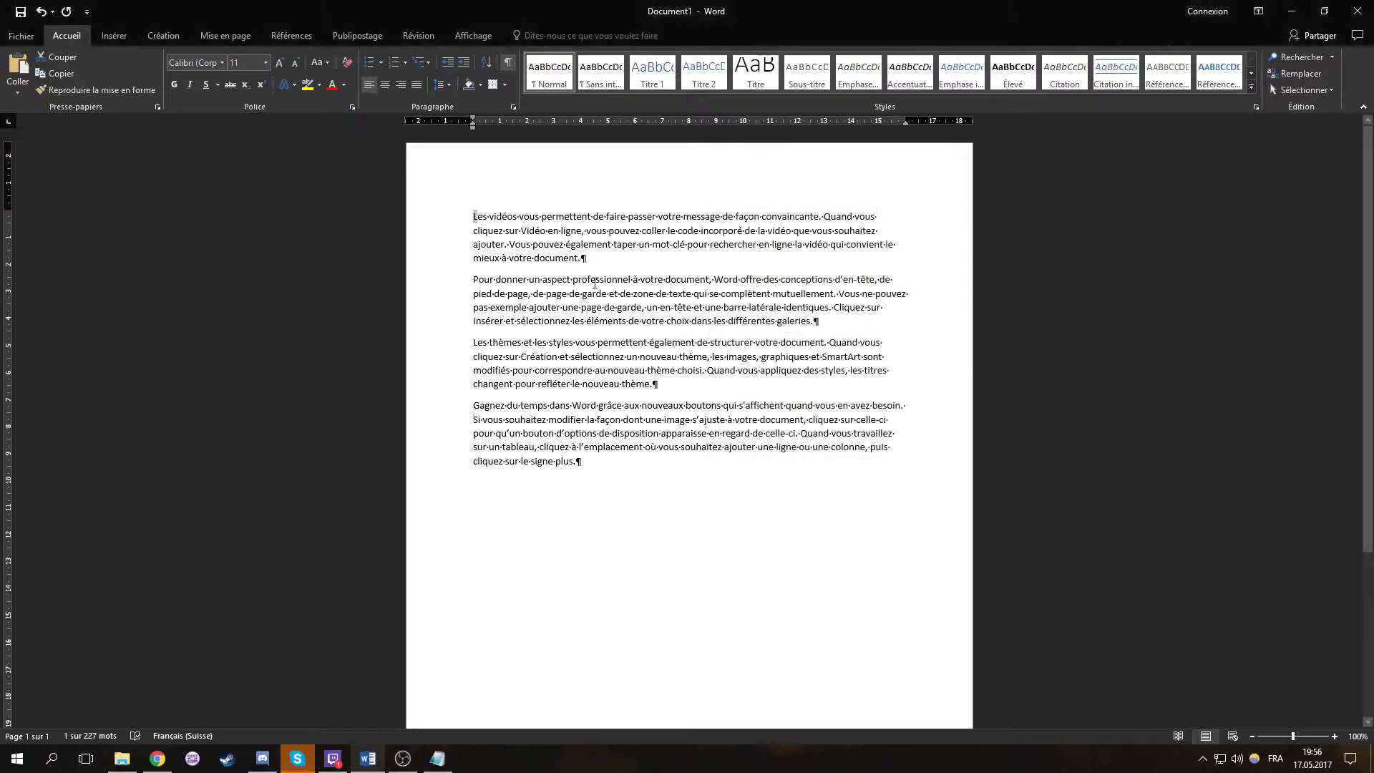
# Split the first paragraph after "Les vidéos vous" so that these words stand on their own line.
pyautogui.click(543, 215)
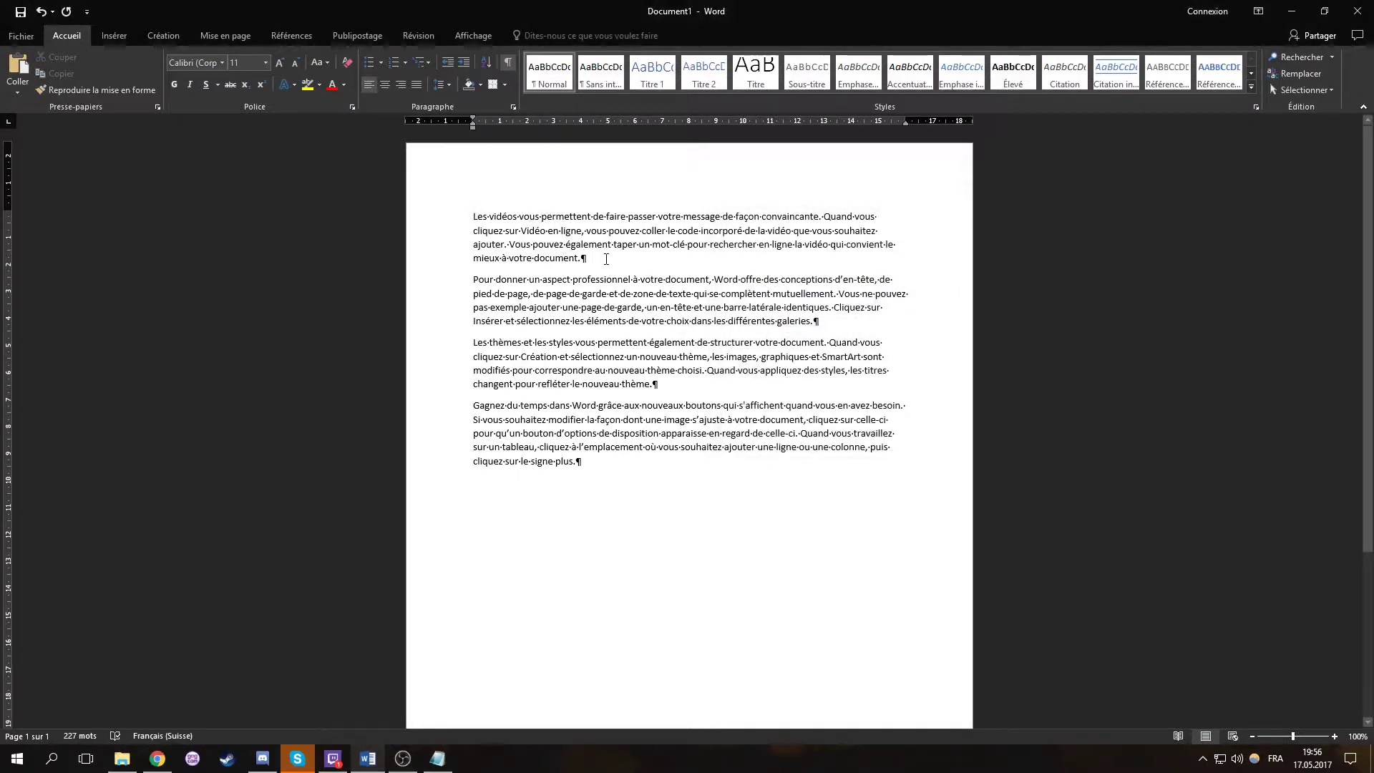
pyautogui.press('Return')
pyautogui.press('Left')
# Apply the double strikethrough and all caps font effects to the line "Les vidéos vous".
pyautogui.hotkey('shift', 'Home')
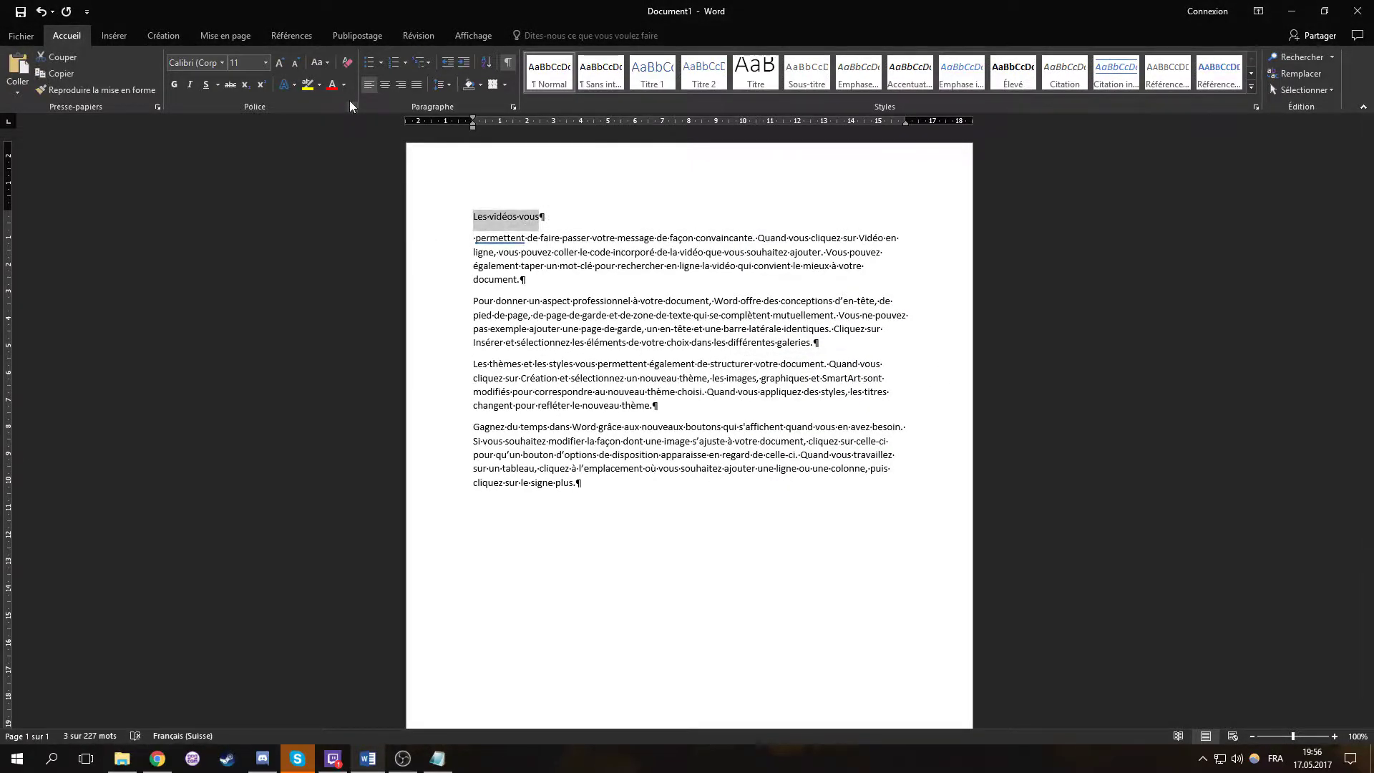
pyautogui.click(352, 107)
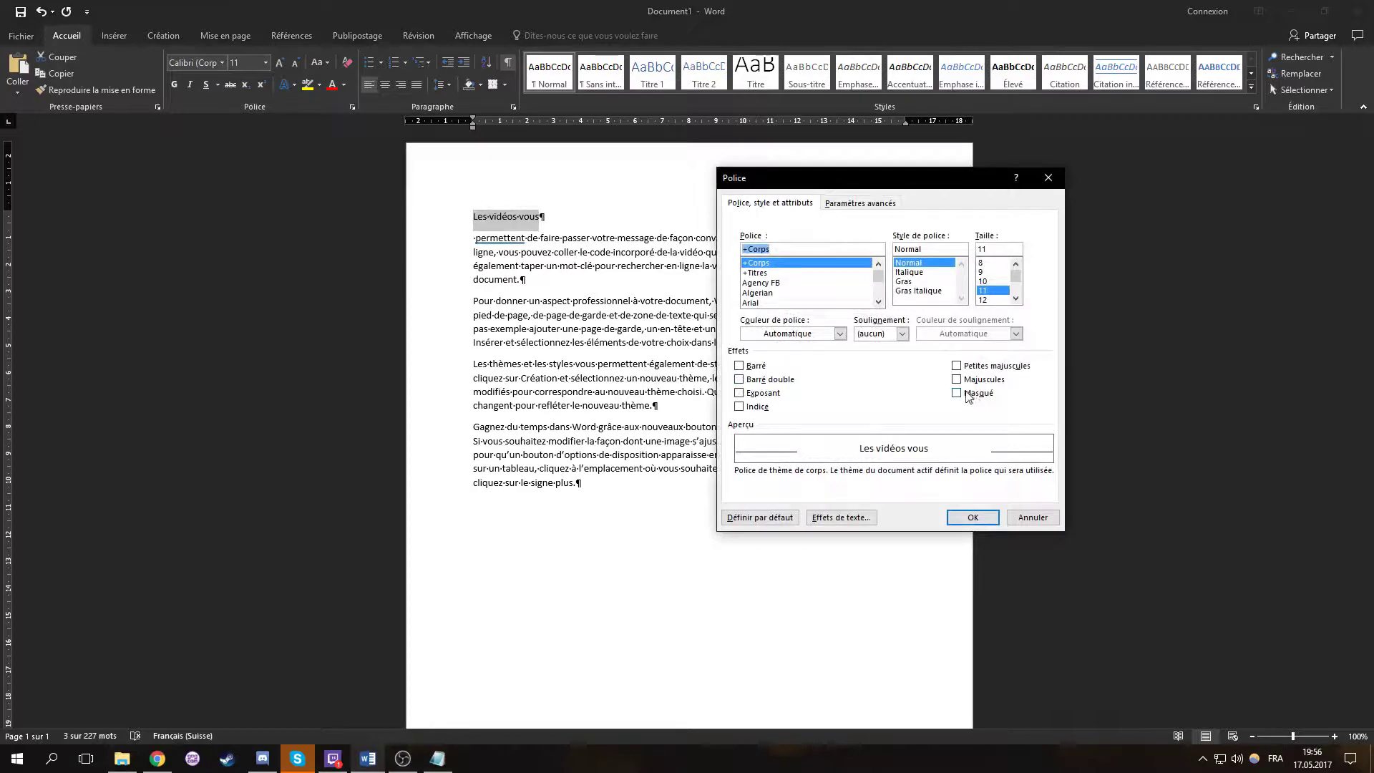
pyautogui.click(778, 381)
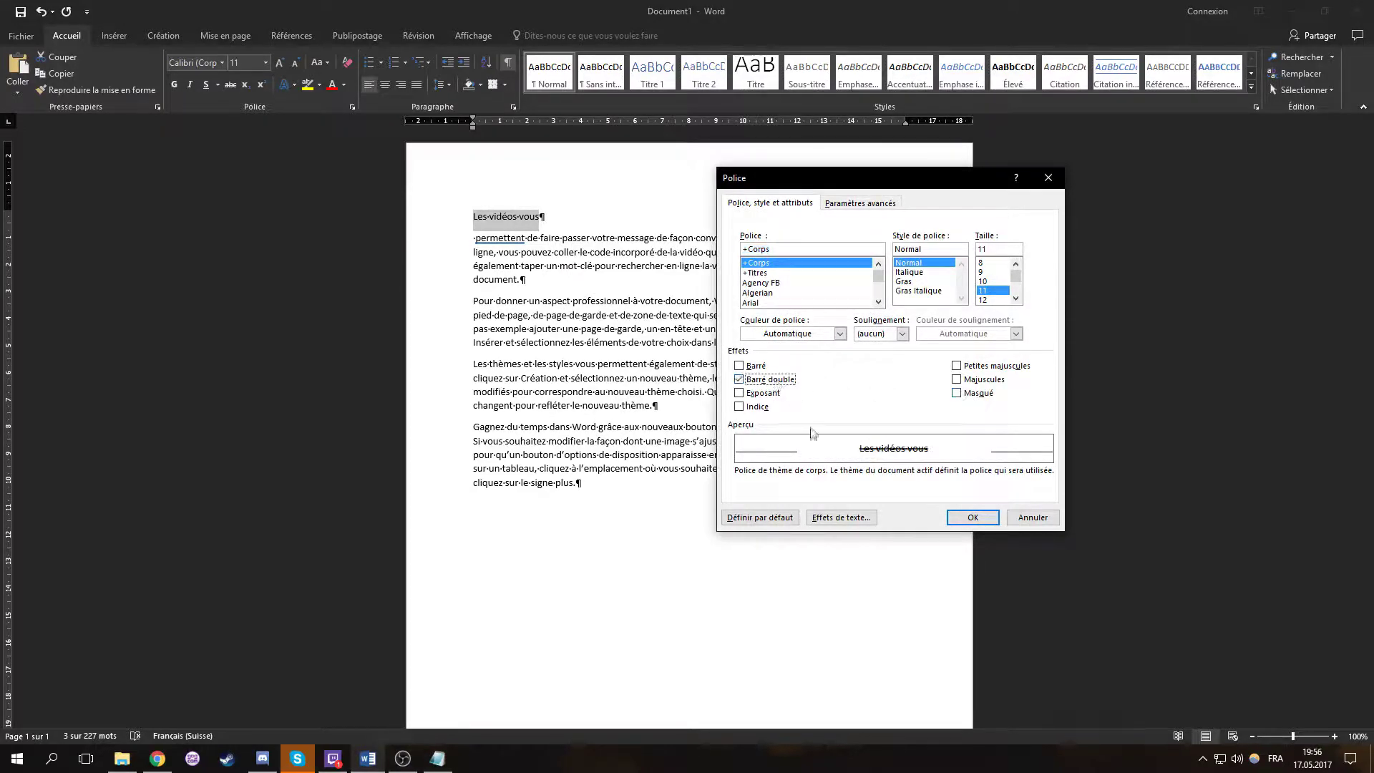
pyautogui.click(956, 379)
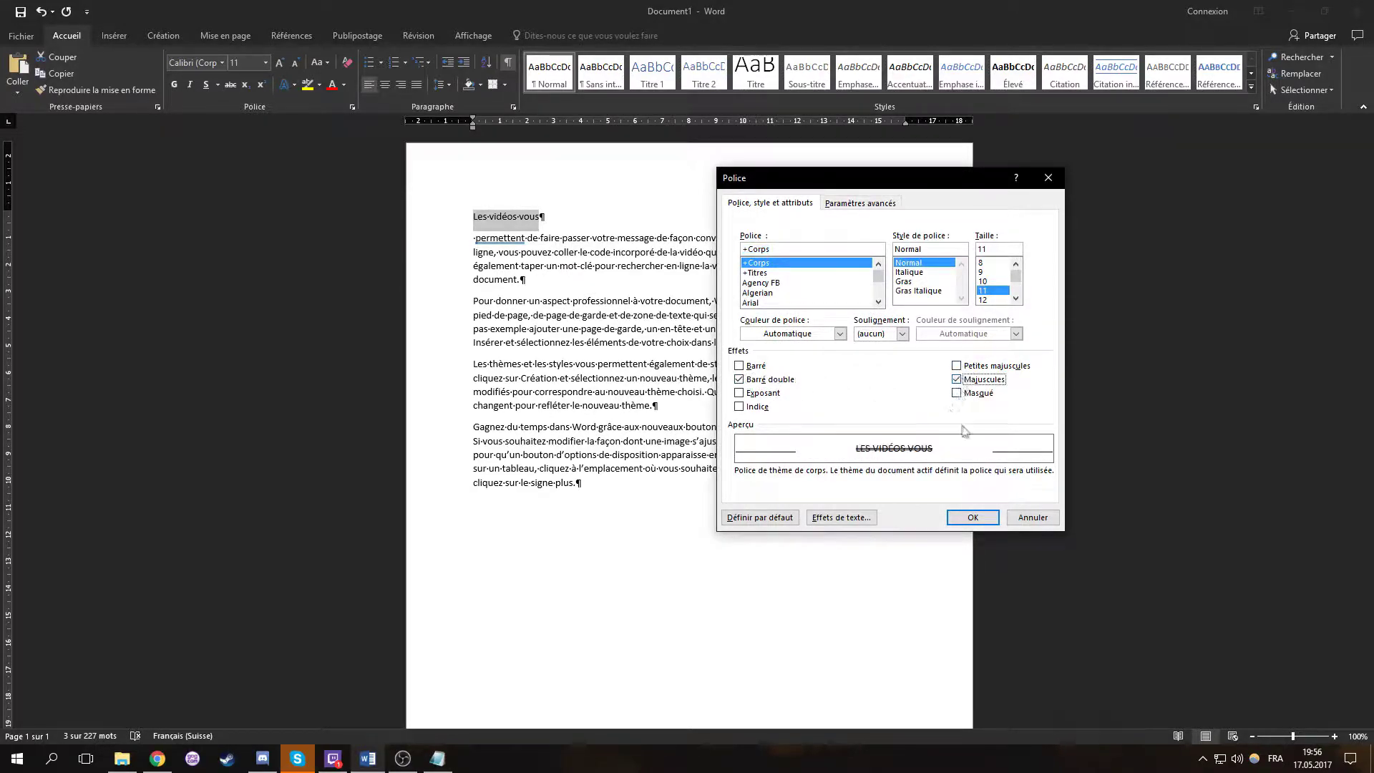
pyautogui.click(973, 518)
pyautogui.press('Right')
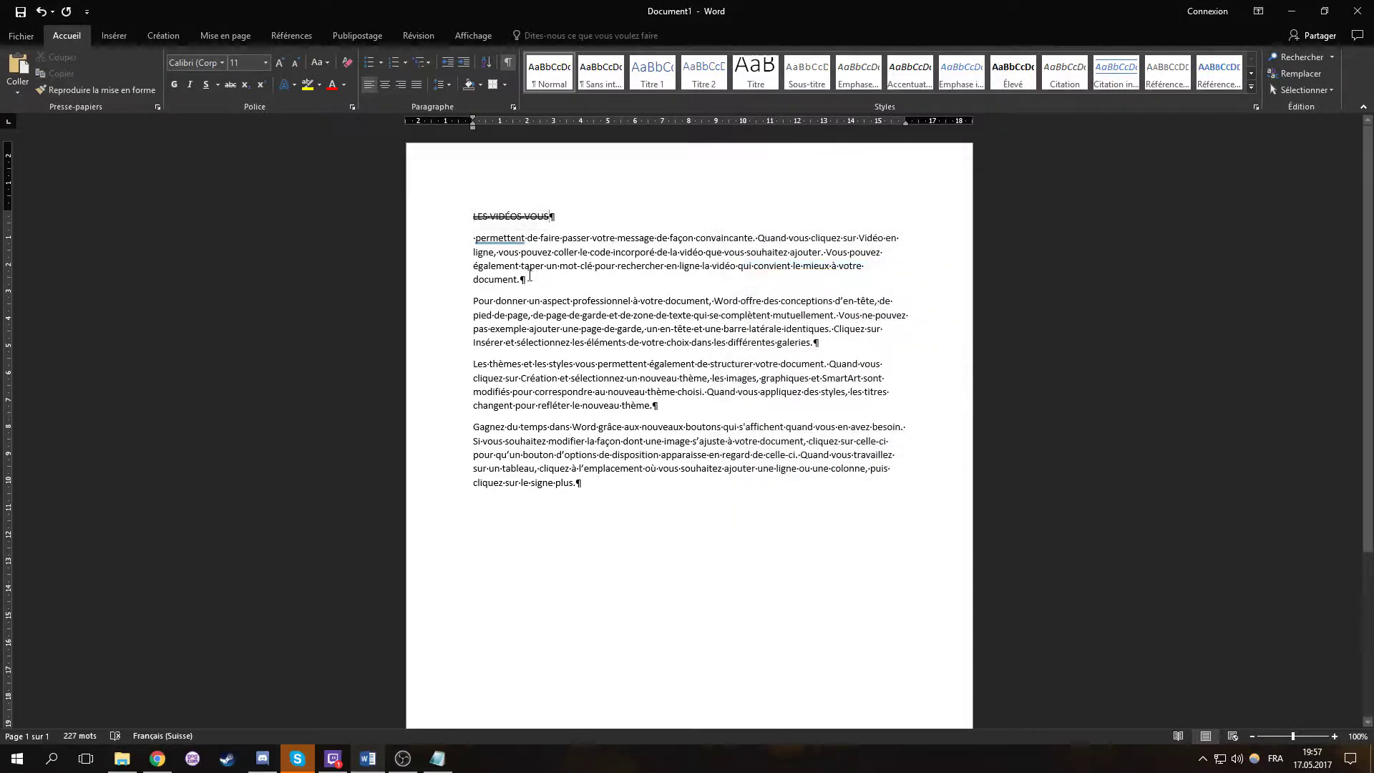
# Remove the double strikethrough from the first "E" of the top line and switch it from all caps to small caps.
pyautogui.click(500, 218)
pyautogui.moveTo(478, 219); pyautogui.dragTo(483, 219)
pyautogui.click(352, 107)
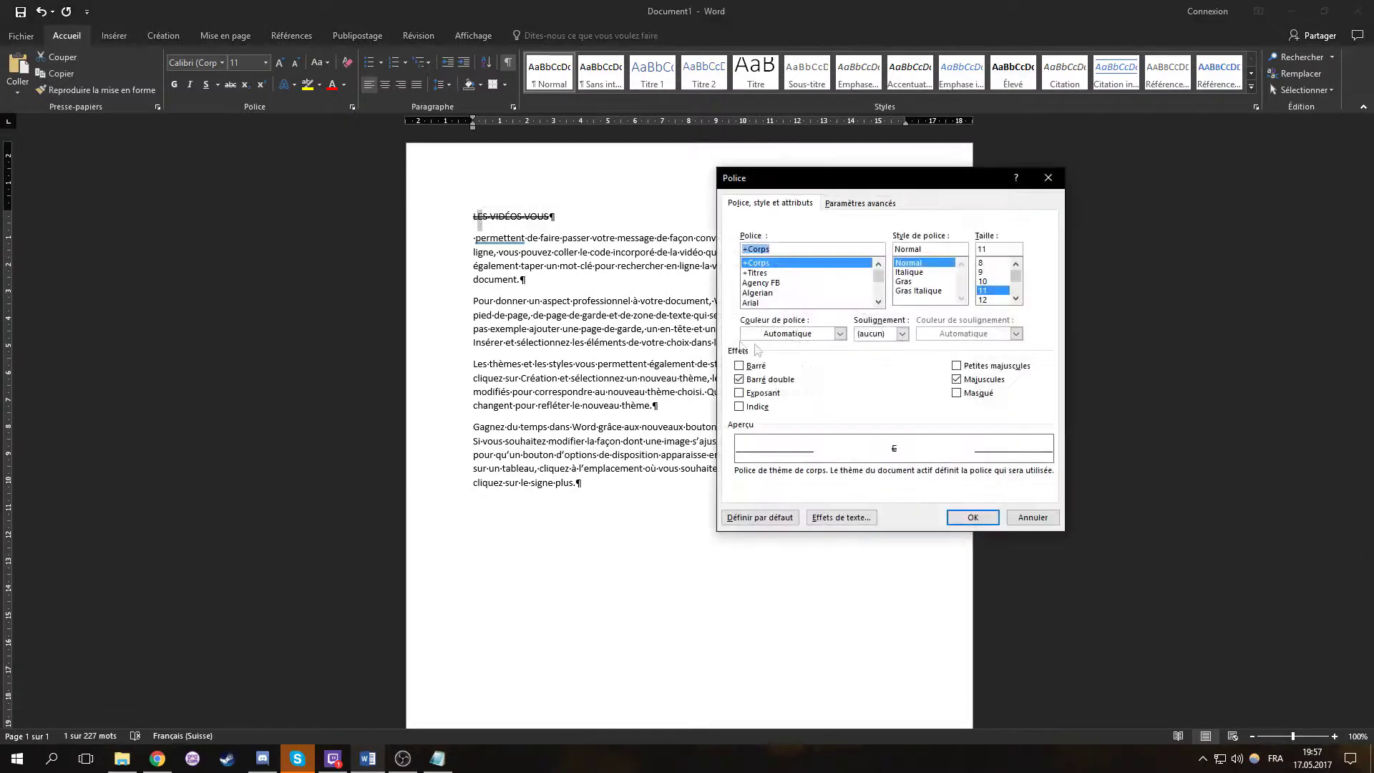
pyautogui.click(771, 383)
pyautogui.click(984, 380)
pyautogui.click(985, 370)
pyautogui.click(974, 504)
pyautogui.press('End')
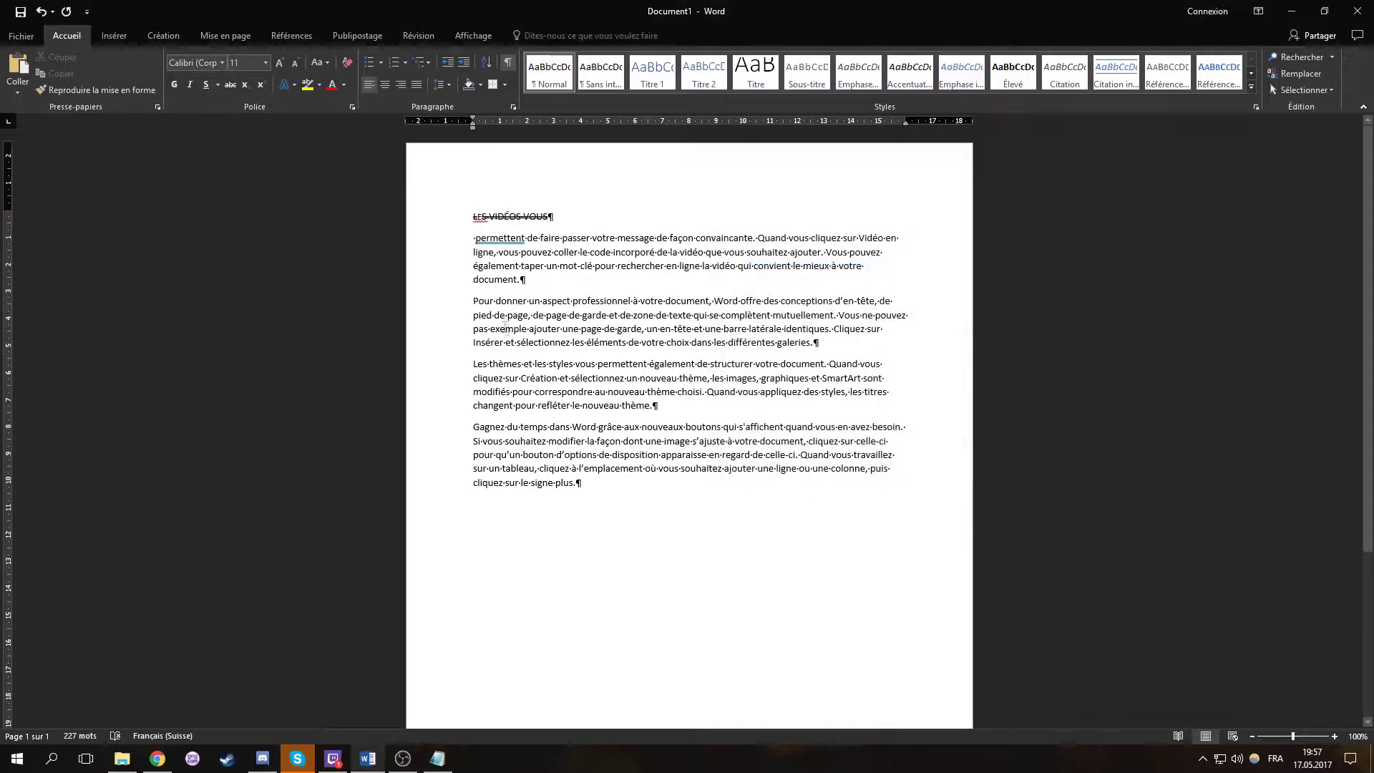
# Enlarge the whole "Les vidéos vous" line to font size 18.
pyautogui.rightClick(487, 219)
pyautogui.click(552, 200)
pyautogui.moveTo(579, 226); pyautogui.dragTo(474, 214)
pyautogui.click(281, 63)
pyautogui.click(281, 63)
pyautogui.click(281, 62)
pyautogui.click(281, 63)
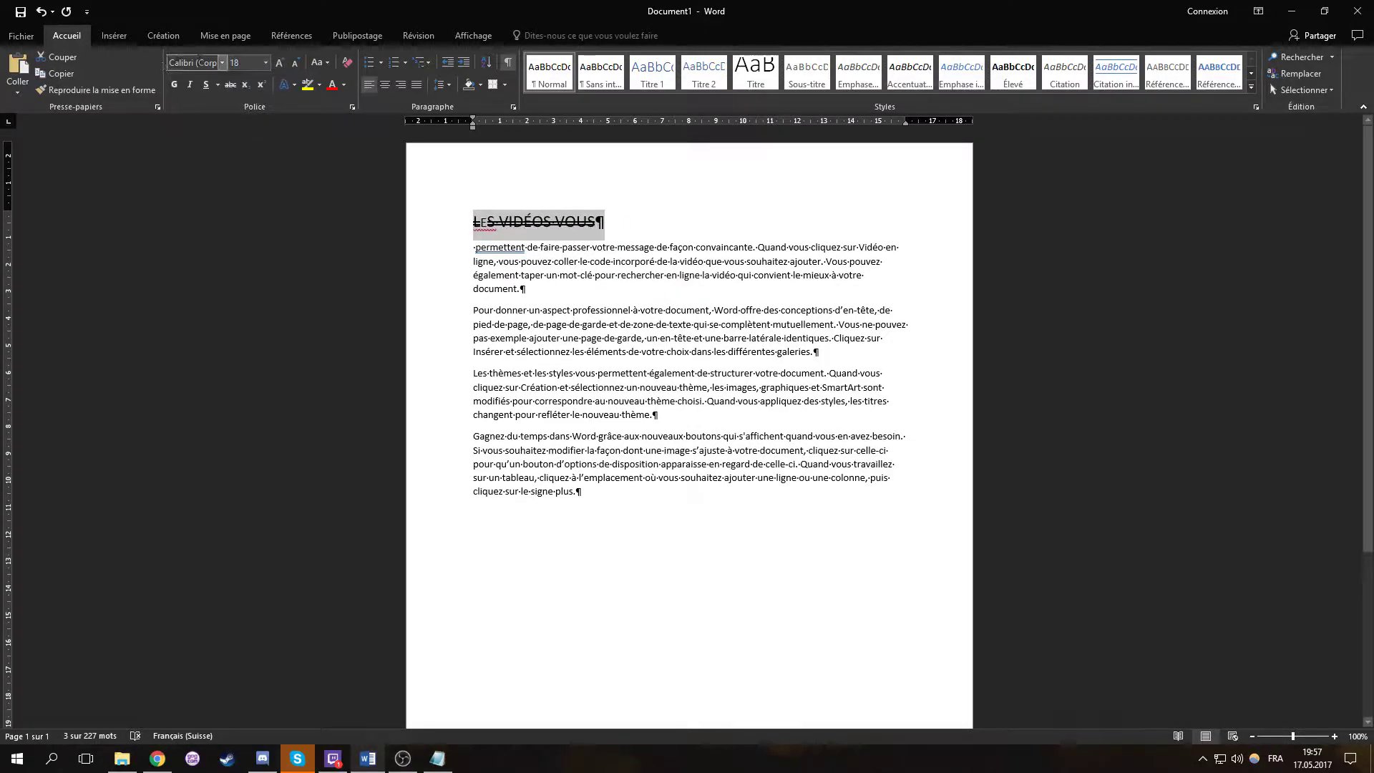
# Try the fonts Arial, Comic Sans MS and Times New Roman on the "Les vidéos vous" line.
pyautogui.click(224, 63)
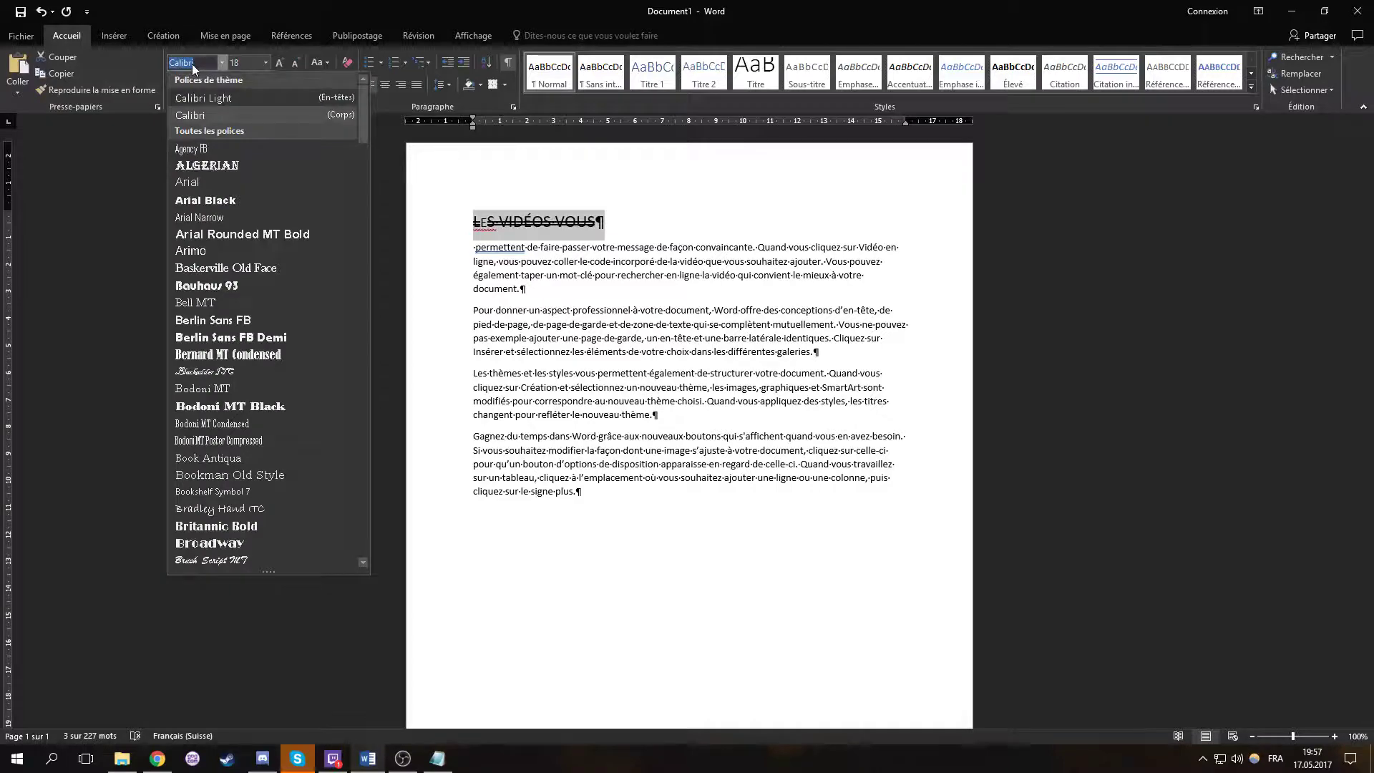
pyautogui.write('Arial')
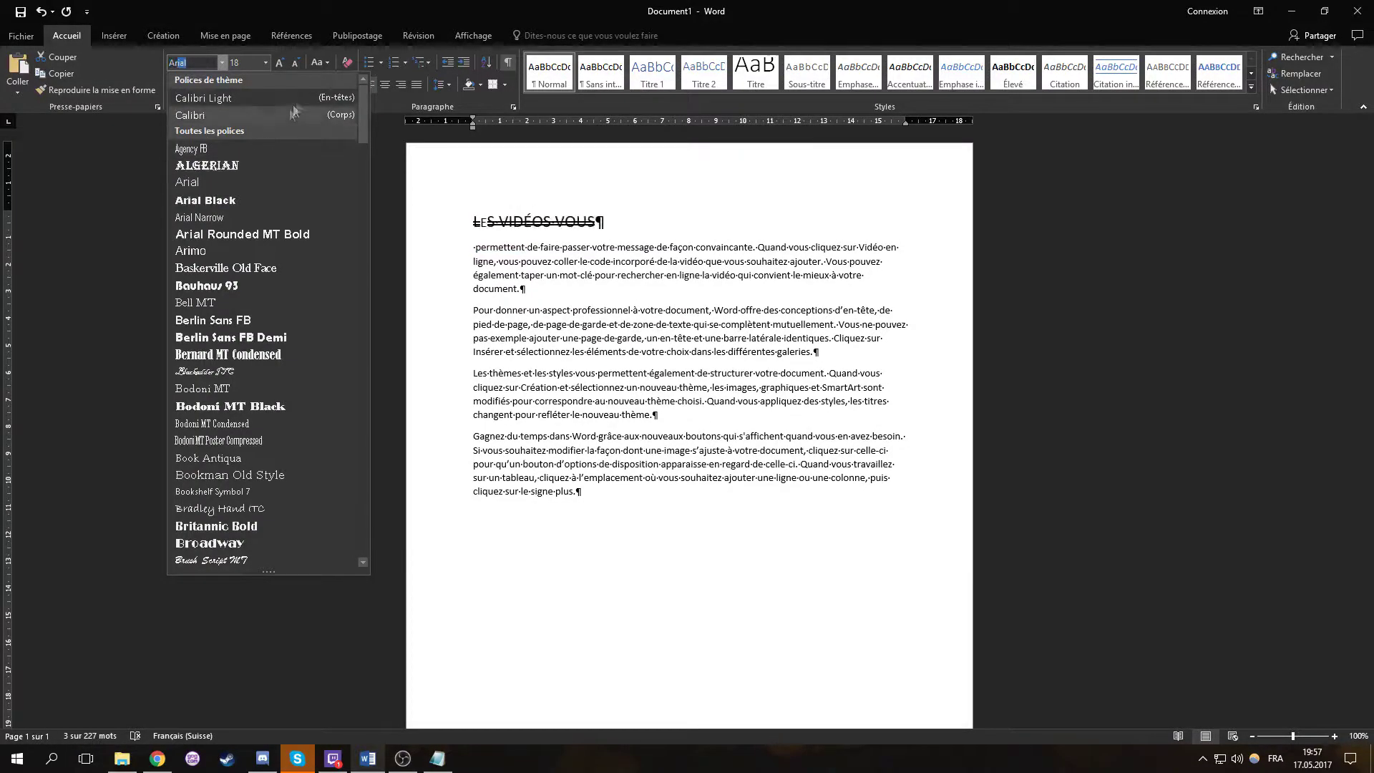
pyautogui.press('Return')
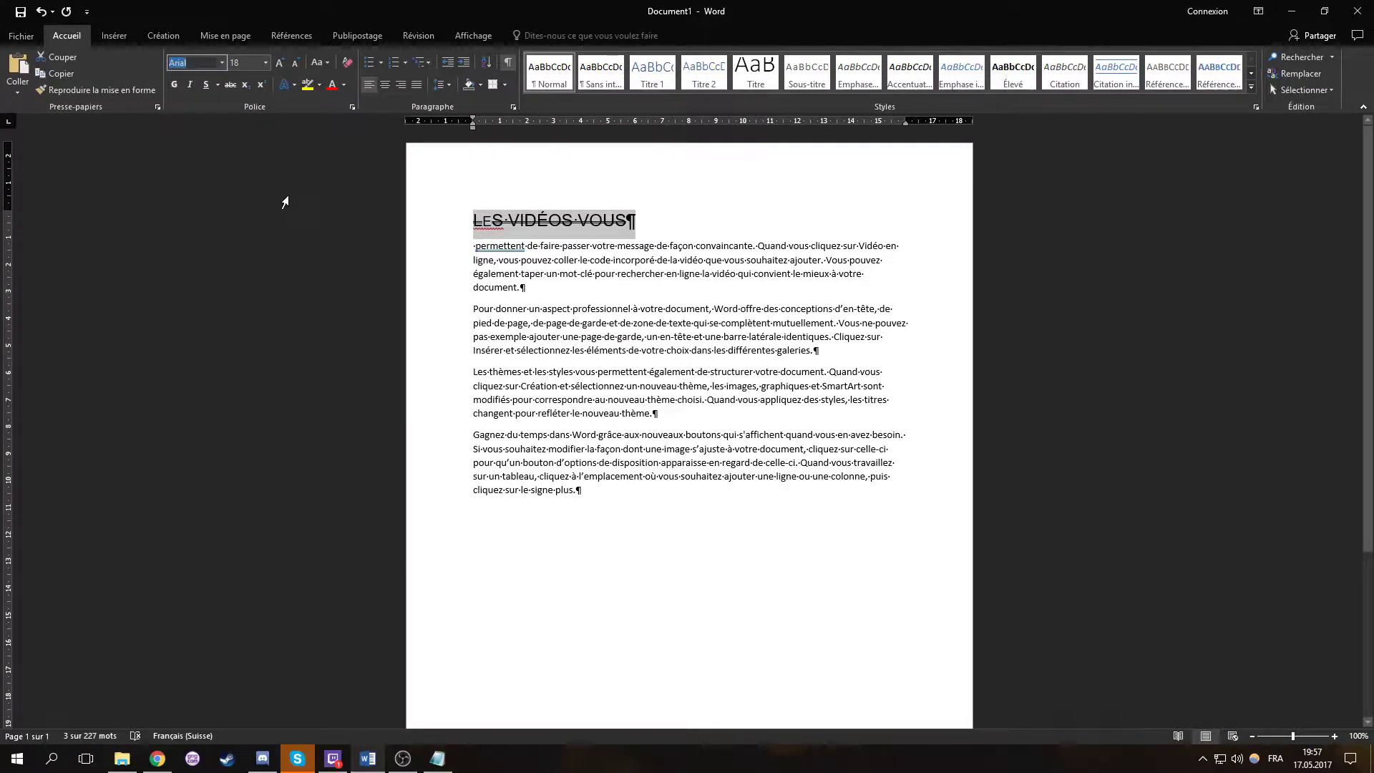
pyautogui.write('Comic Sans MS')
pyautogui.press('Return')
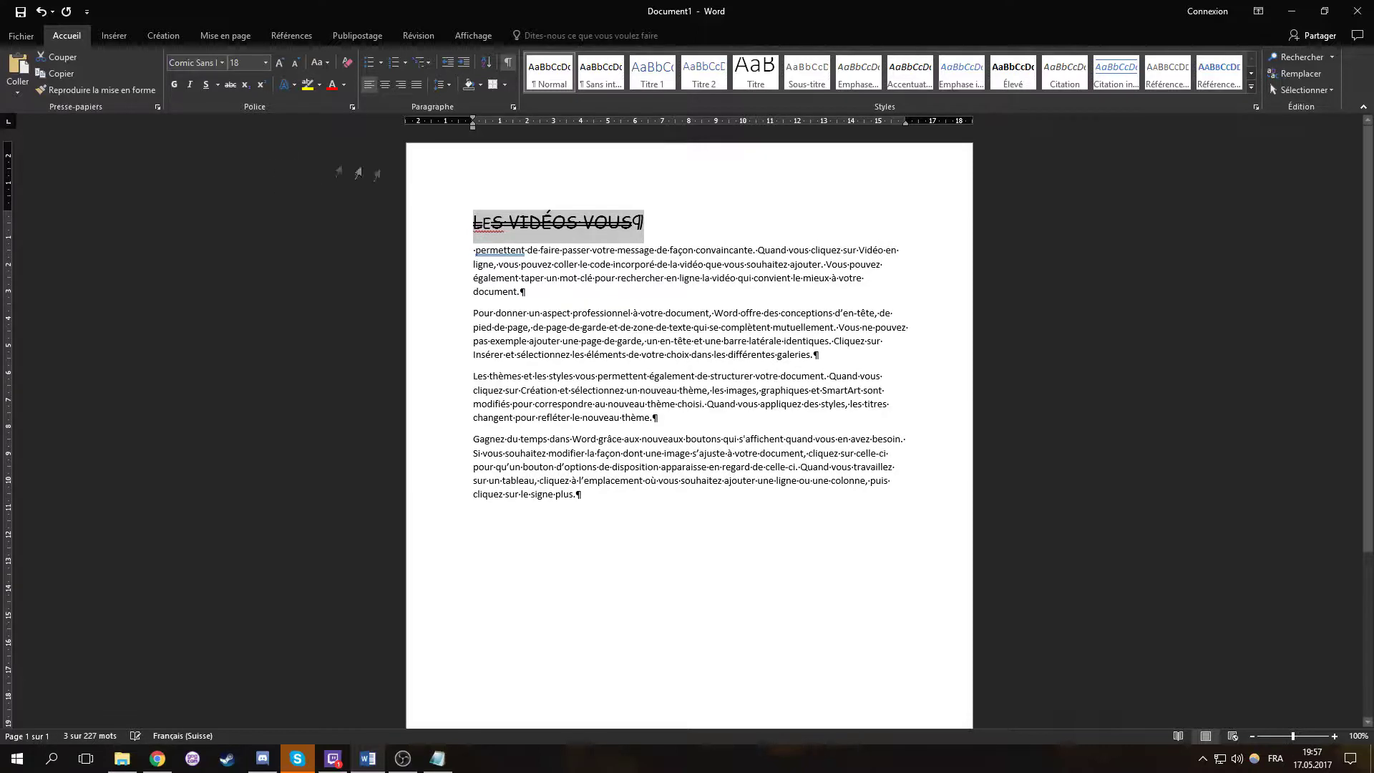
pyautogui.click(214, 62)
pyautogui.write('Ti')
pyautogui.press('Return')
# Set the font of the "Les vidéos vous" line to Calibri Light and deselect the line.
pyautogui.click(203, 65)
pyautogui.write('Calibri Light')
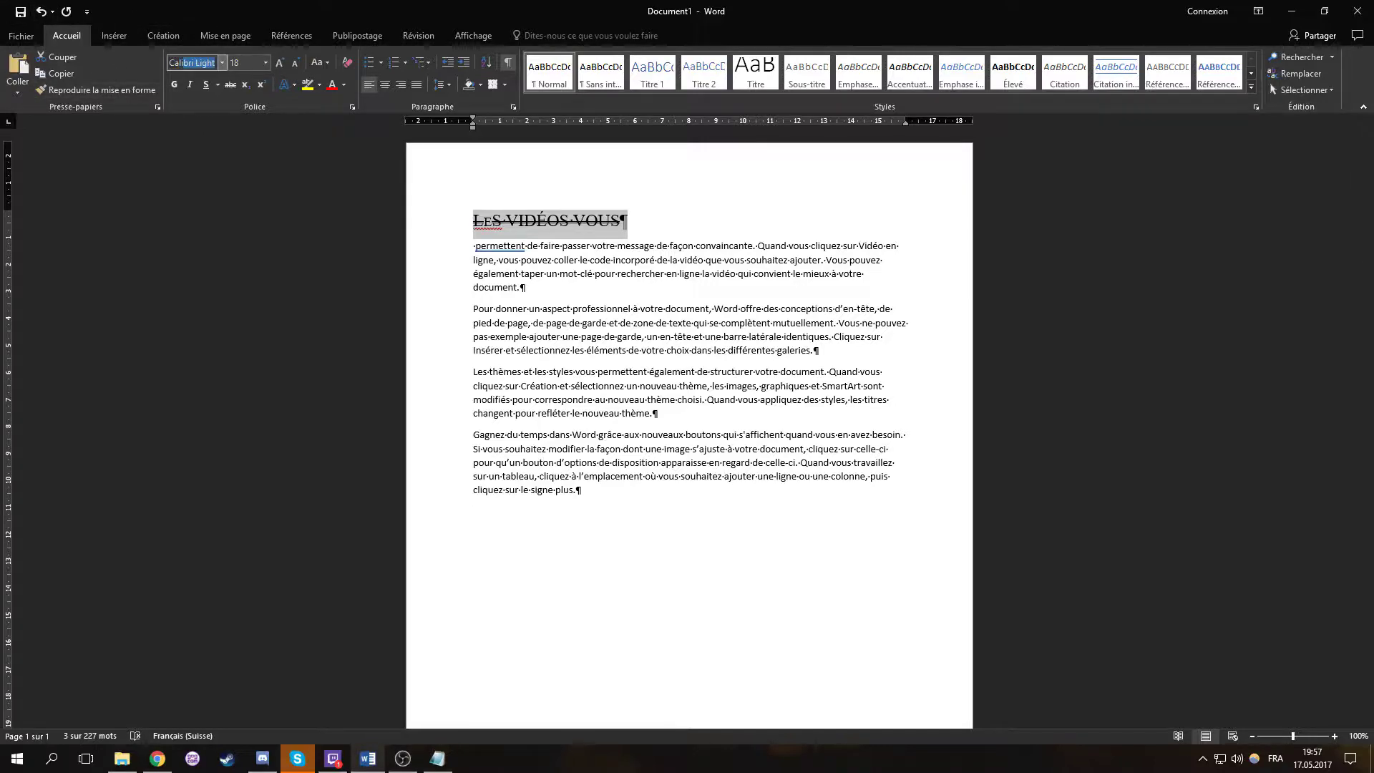
pyautogui.press('Return')
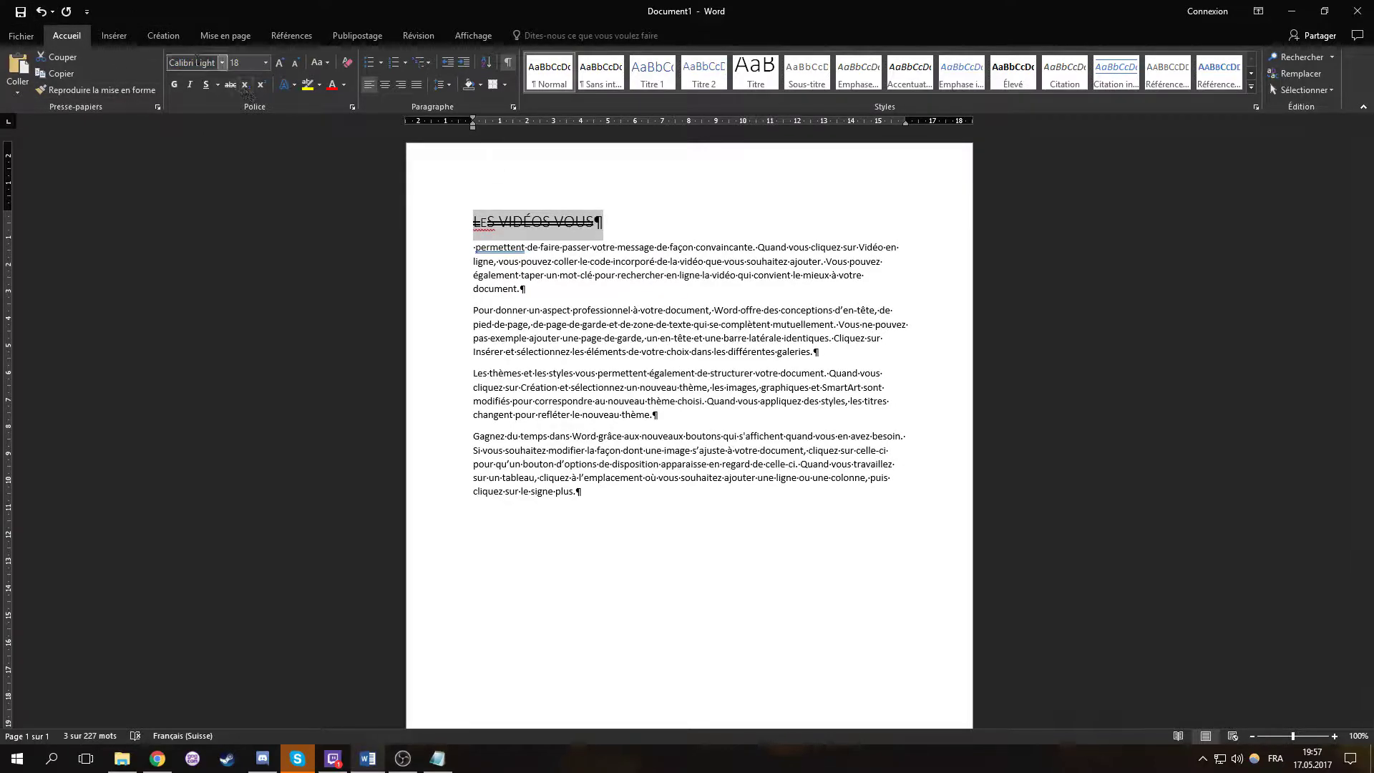
pyautogui.click(617, 248)
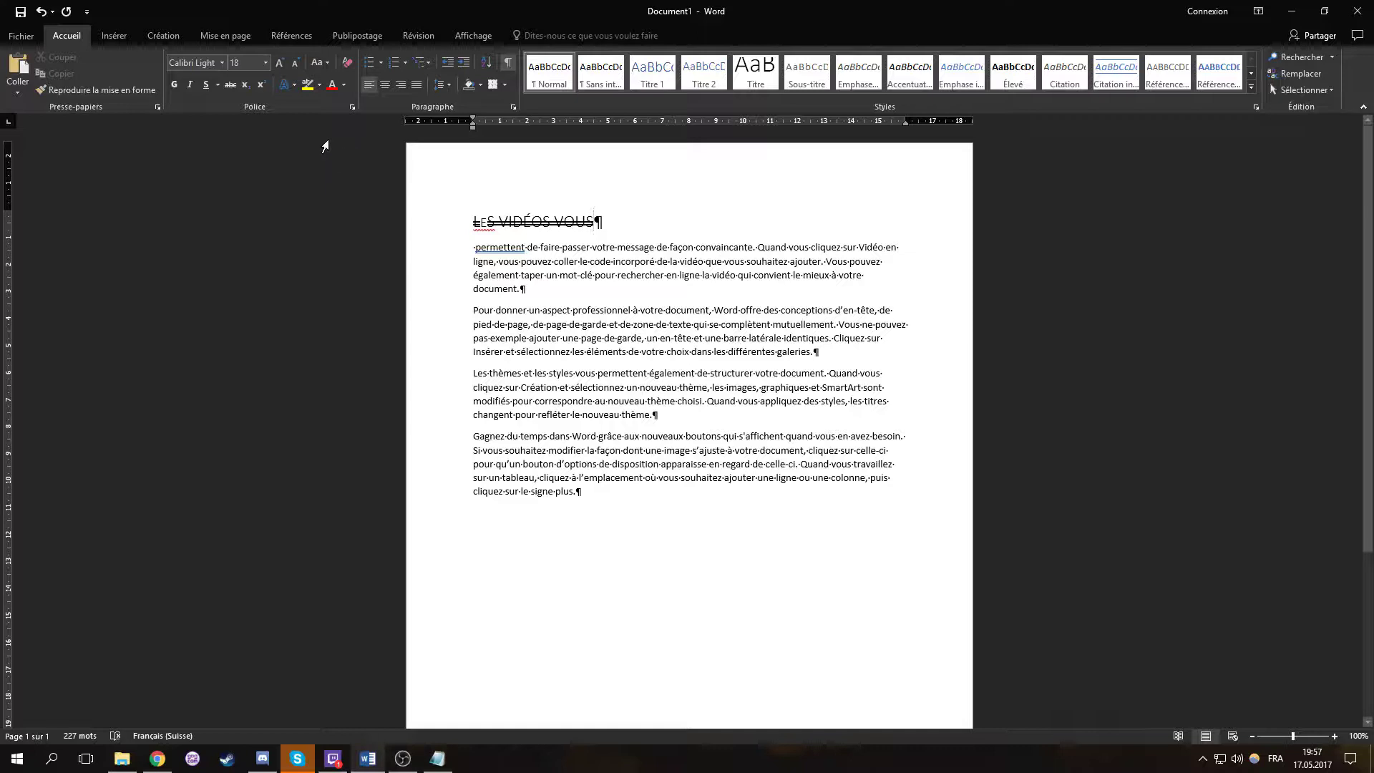
# Examine individual characters in the paragraph below the top line, extending the selection over "essag" in the word "message".
pyautogui.doubleClick(530, 249)
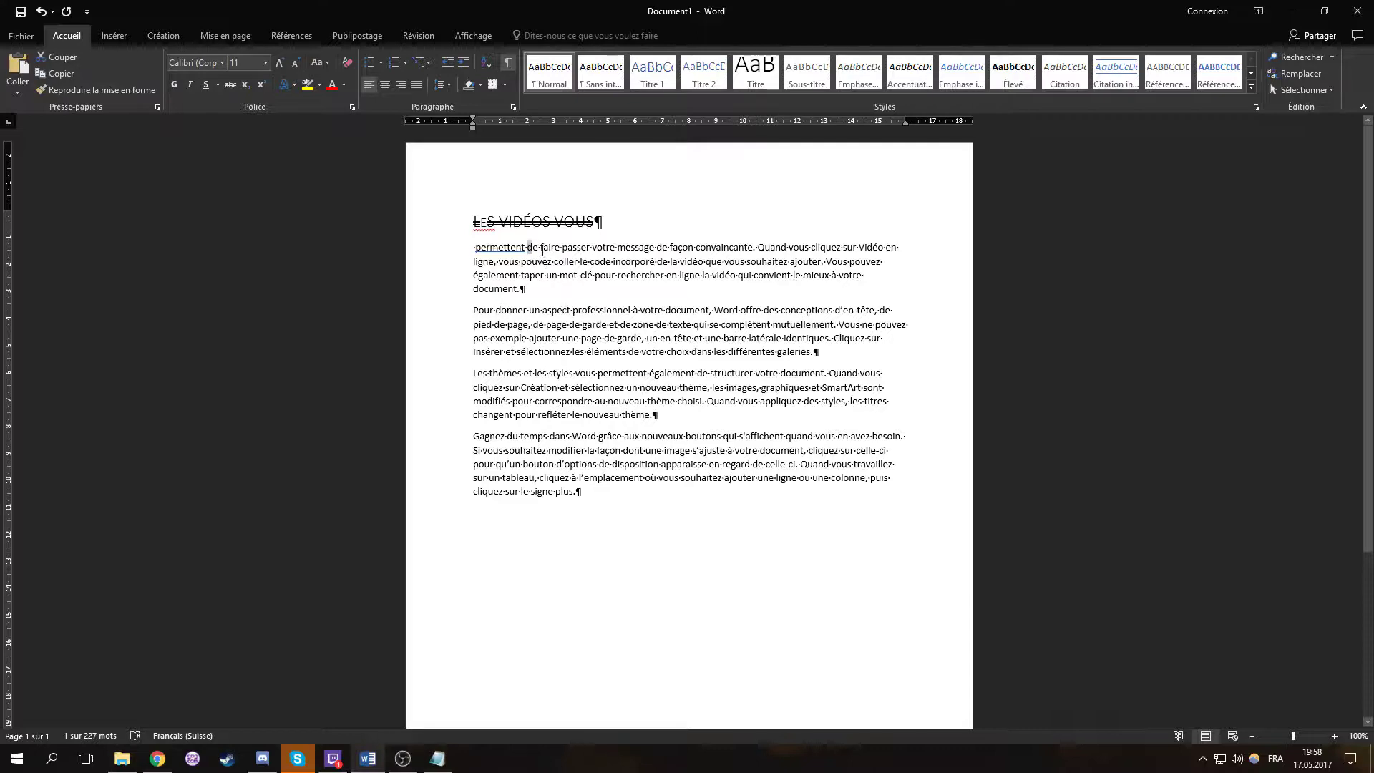
pyautogui.click(589, 280)
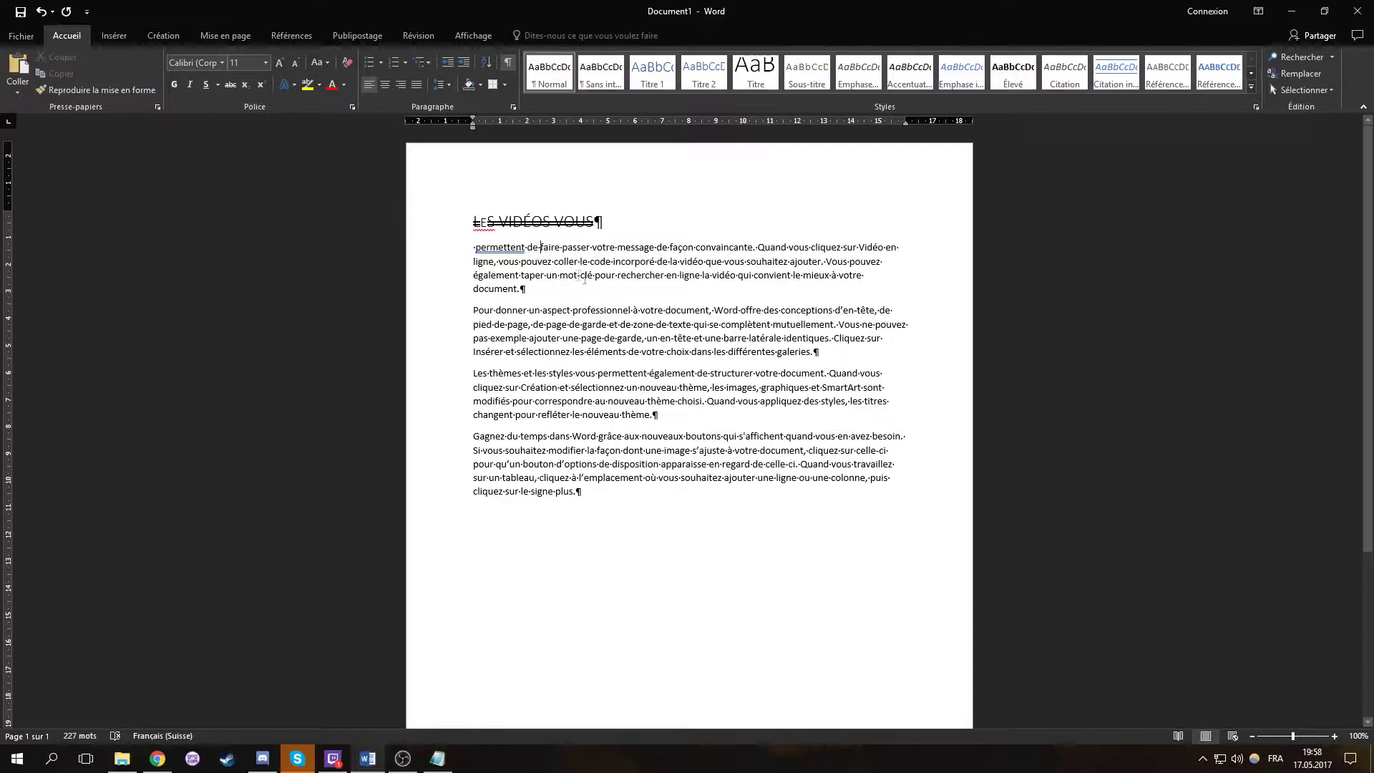
pyautogui.scroll(14, 630, 417)
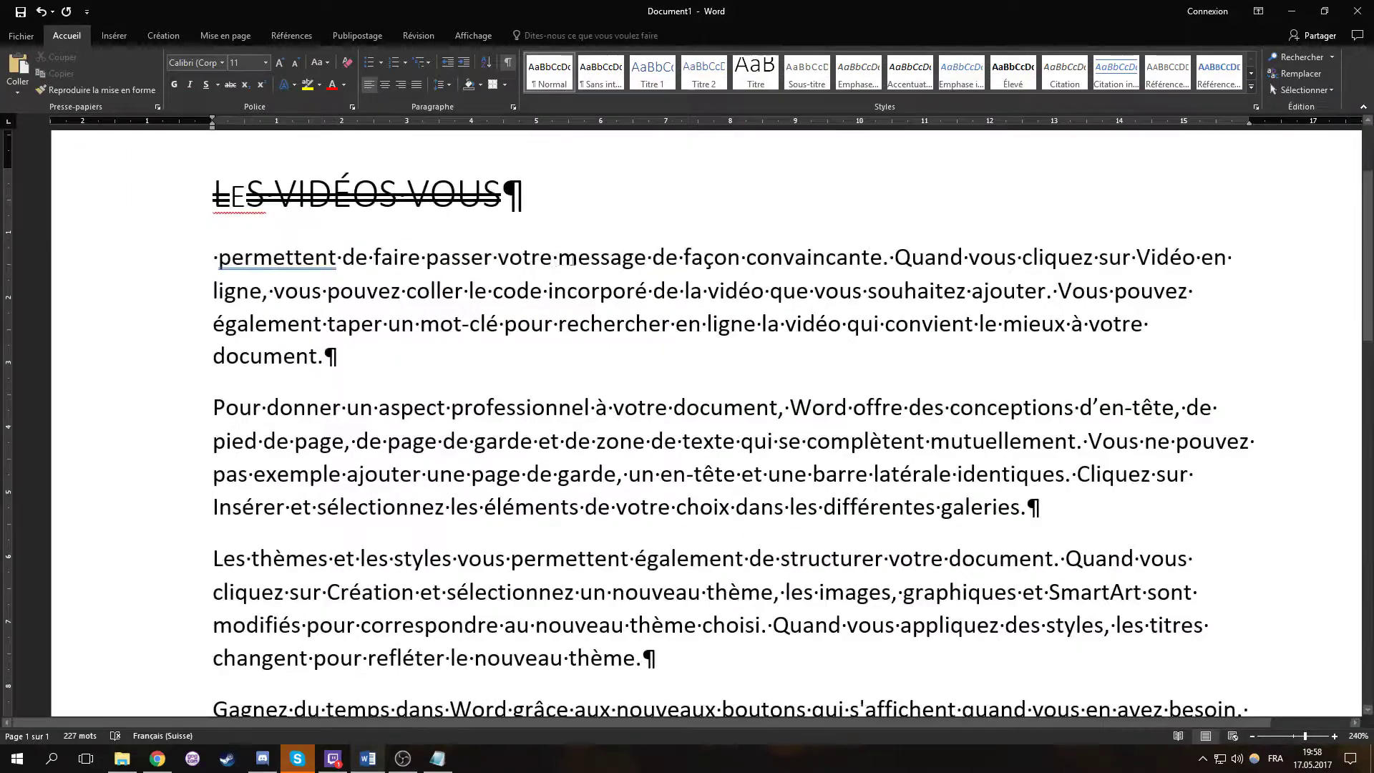
pyautogui.click(553, 259)
pyautogui.hotkey('shift', 'Right')
pyautogui.press('Right')
pyautogui.hotkey('shift', 'Right')
pyautogui.press('Left')
pyautogui.press('Left')
pyautogui.press('Right')
pyautogui.press('Right')
pyautogui.hotkey('shift', 'Right')
pyautogui.hotkey('shift', 'Right')
pyautogui.hotkey('shift', 'Right')
pyautogui.hotkey('shift', 'Right')
pyautogui.hotkey('shift', 'Right')
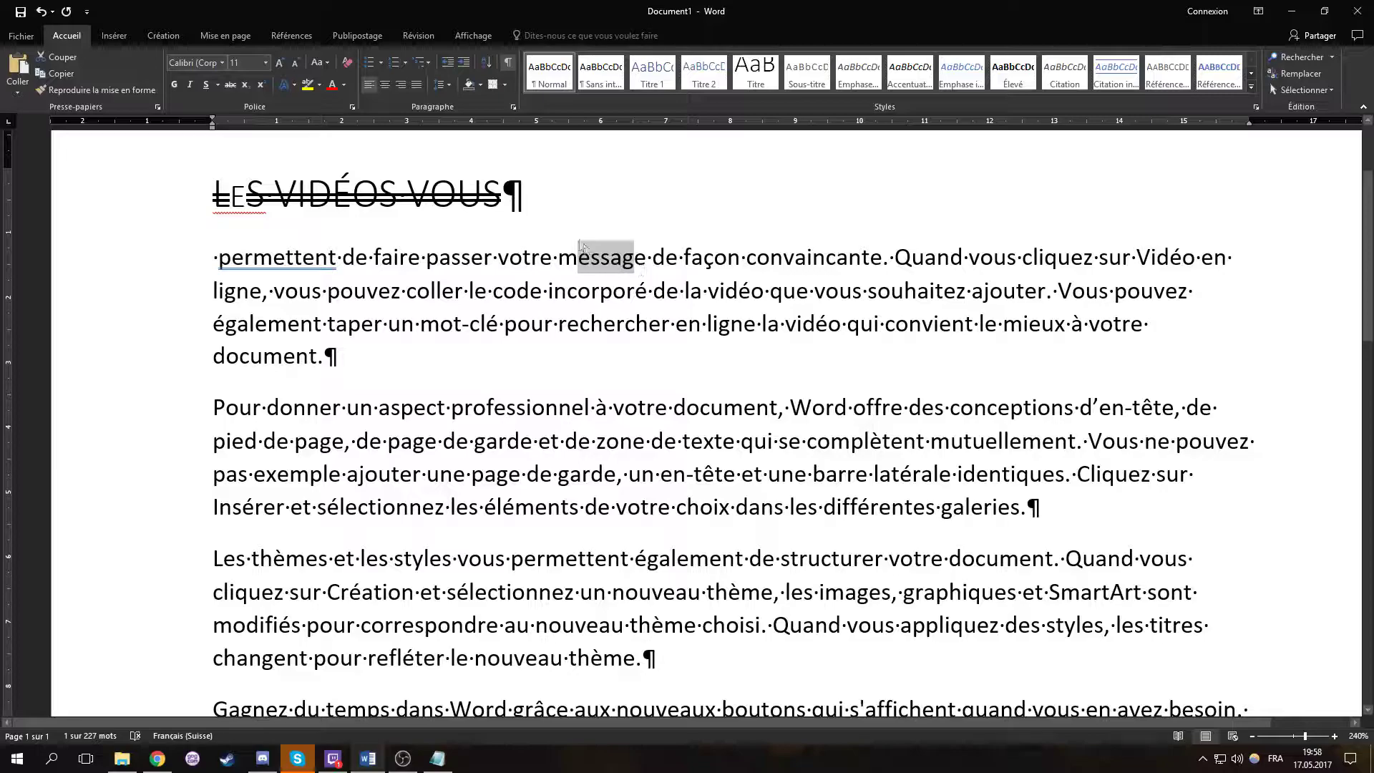
pyautogui.click(362, 304)
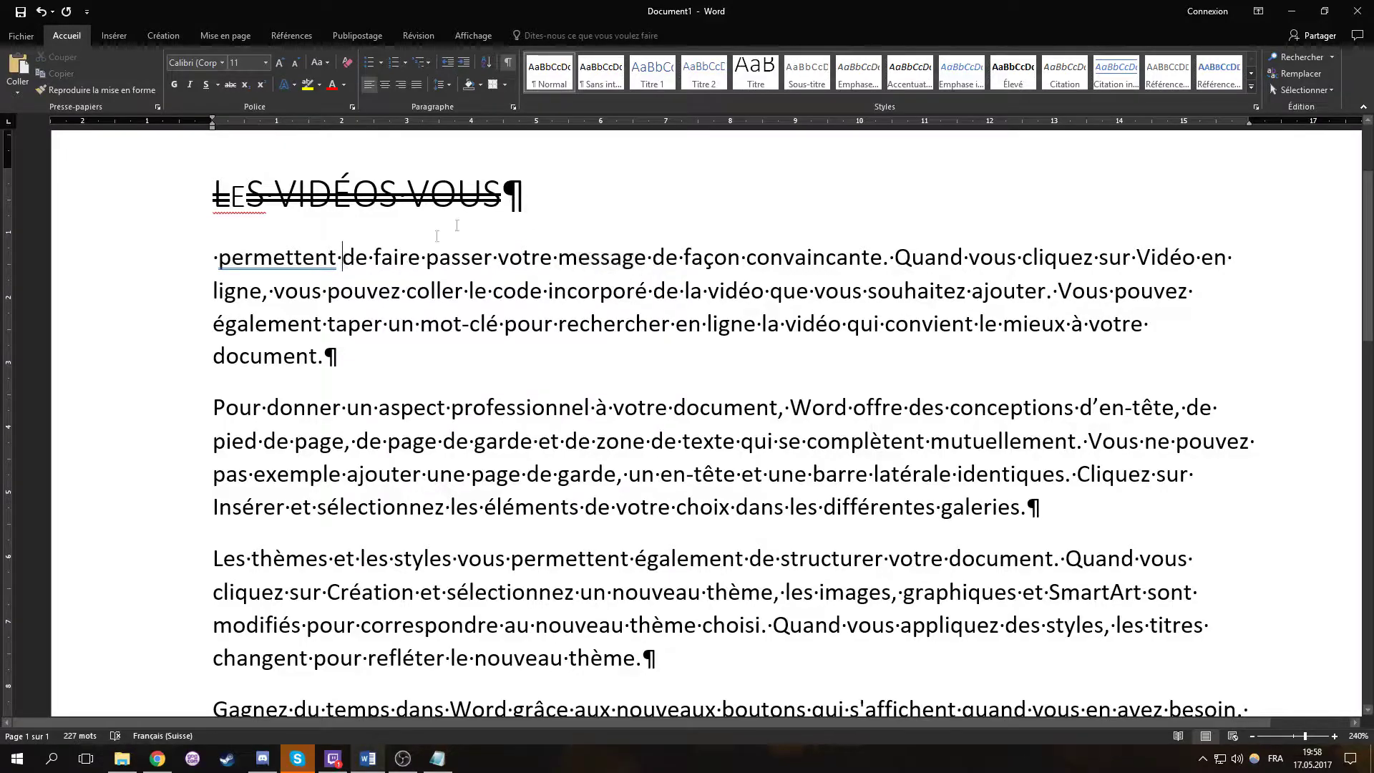
# Delete the "Les vidéos vous" line and the paragraph beneath it, keeping the last three paragraphs.
pyautogui.scroll(-3, 544, 215)
pyautogui.keyDown('ctrl'); pyautogui.scroll(-10, 551, 225); pyautogui.keyUp('ctrl')
pyautogui.keyDown('ctrl'); pyautogui.scroll(-1, 533, 236); pyautogui.keyUp('ctrl')
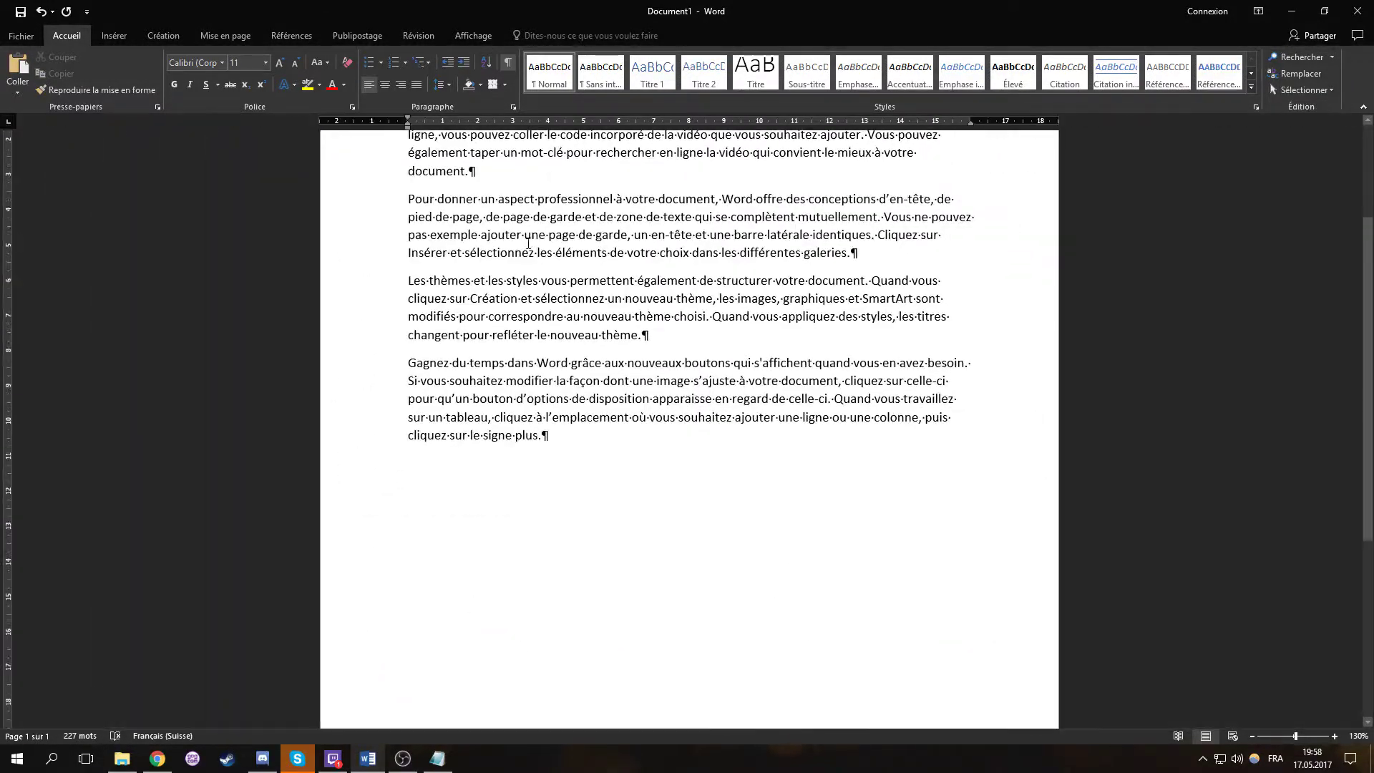
pyautogui.scroll(3, 523, 259)
pyautogui.moveTo(658, 318); pyautogui.dragTo(408, 245)
pyautogui.press('BackSpace')
pyautogui.moveTo(768, 242); pyautogui.dragTo(374, 208)
pyautogui.press('BackSpace')
# Justify the first paragraph, starting "Pour donner un aspect", by setting its alignment to Justifié in the paragraph settings.
pyautogui.moveTo(881, 297); pyautogui.dragTo(384, 224)
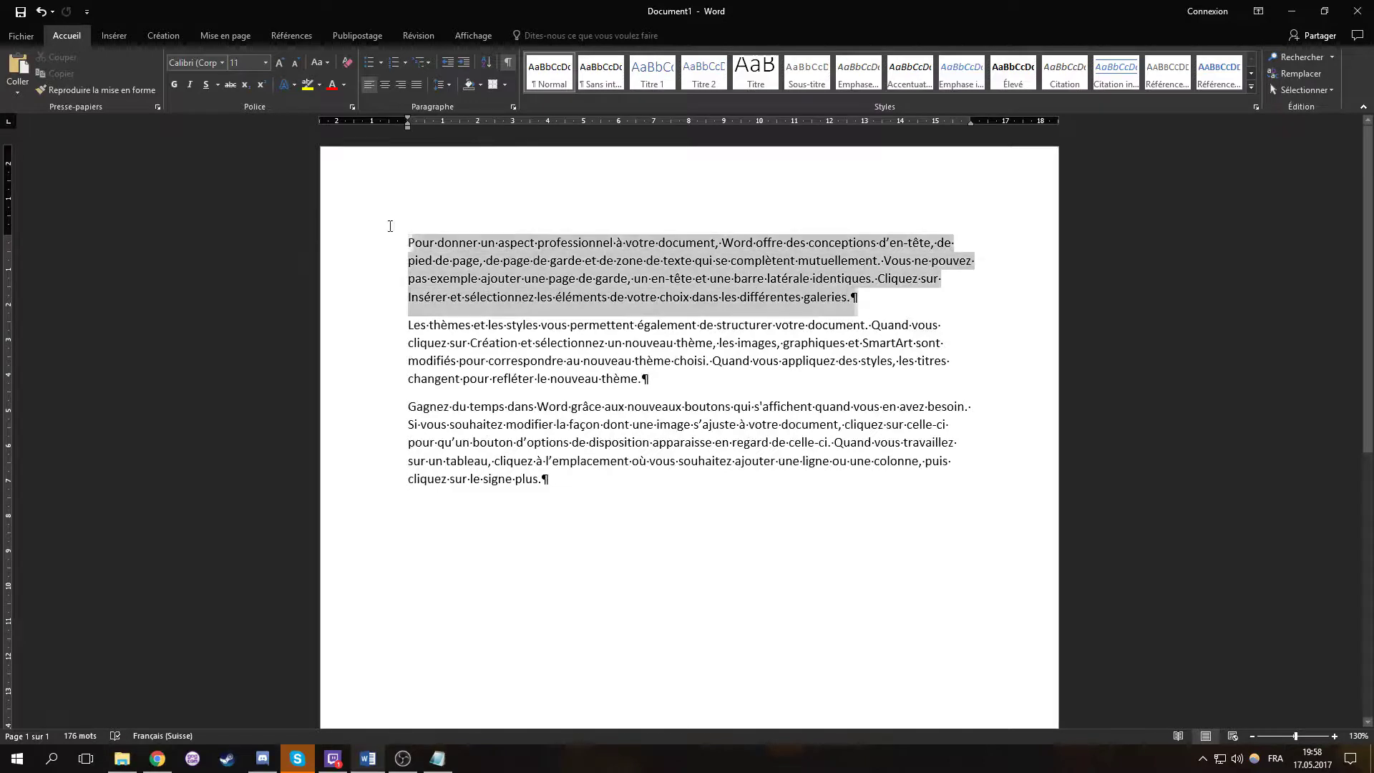
pyautogui.click(818, 262)
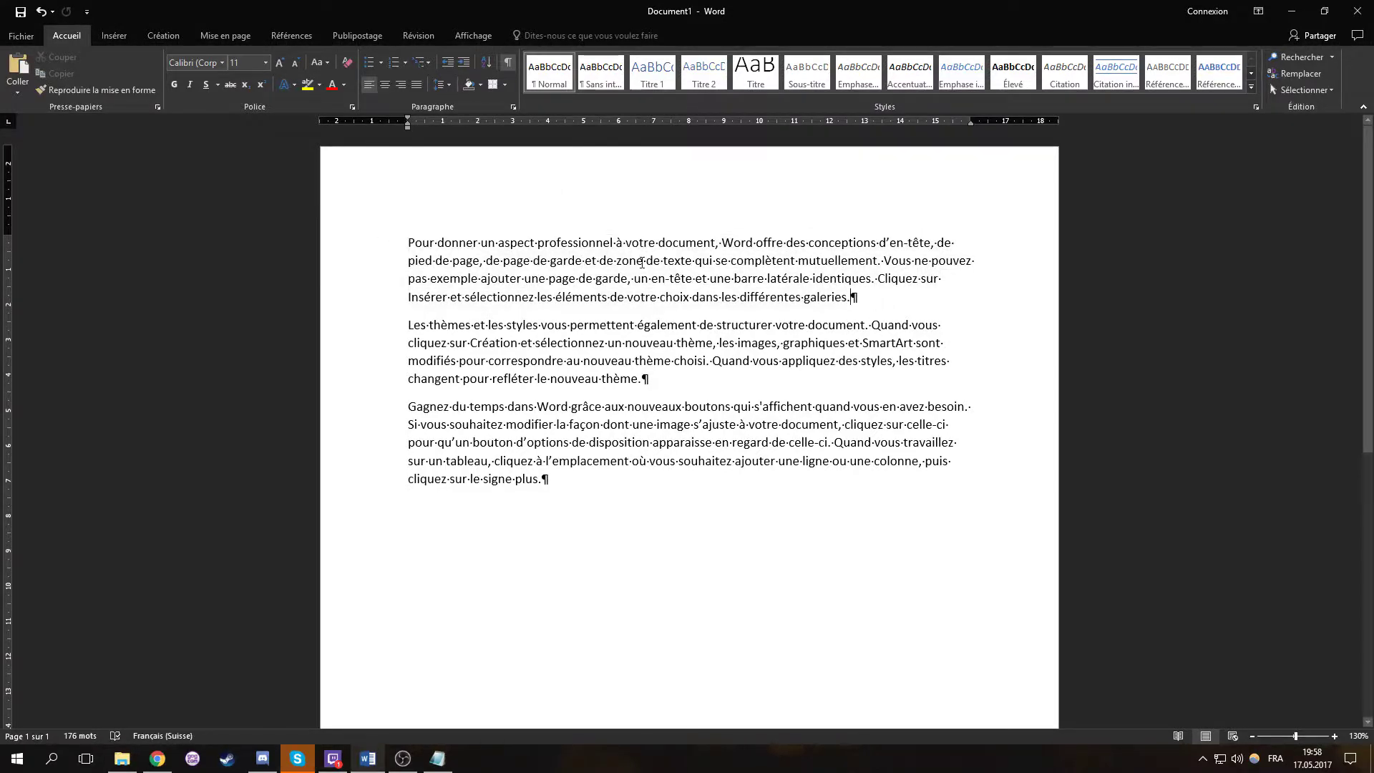
pyautogui.click(511, 107)
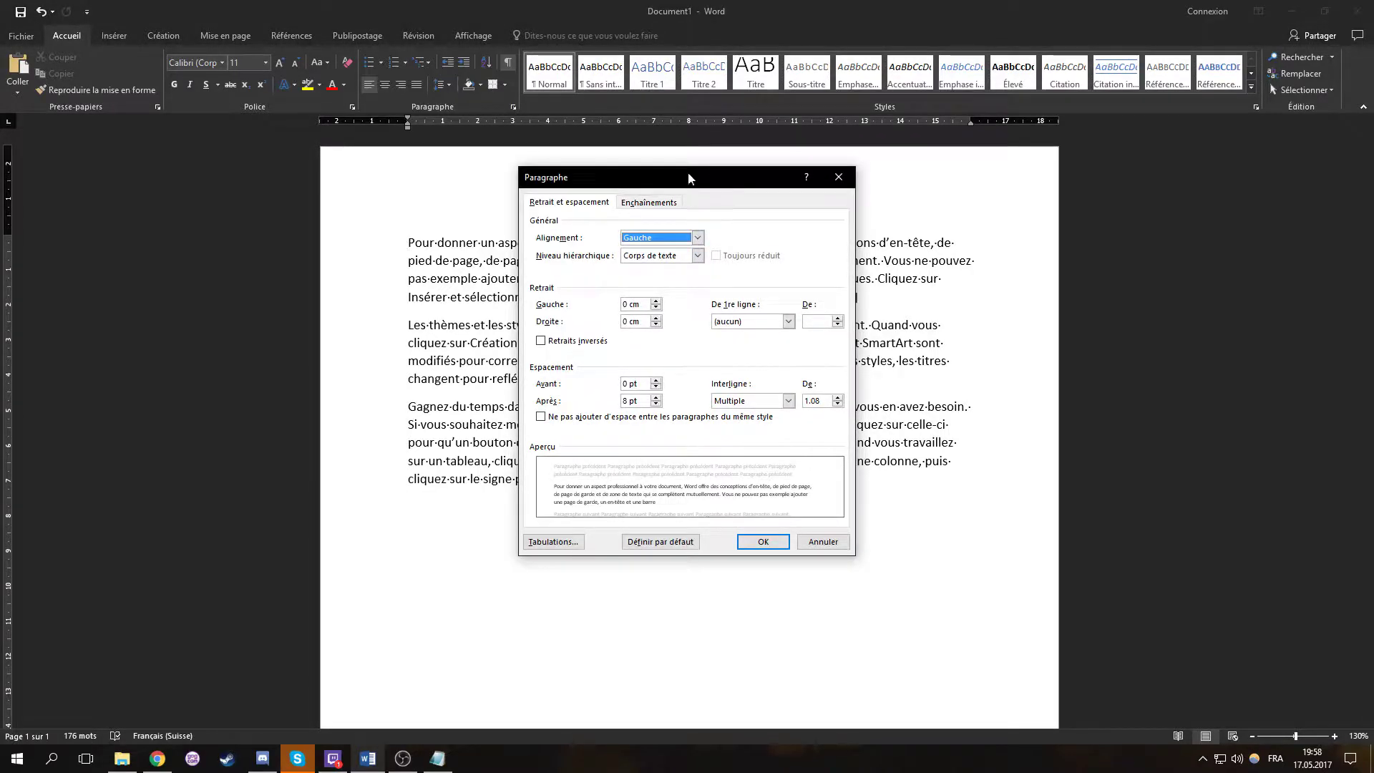
pyautogui.moveTo(691, 179); pyautogui.dragTo(744, 109)
pyautogui.click(750, 168)
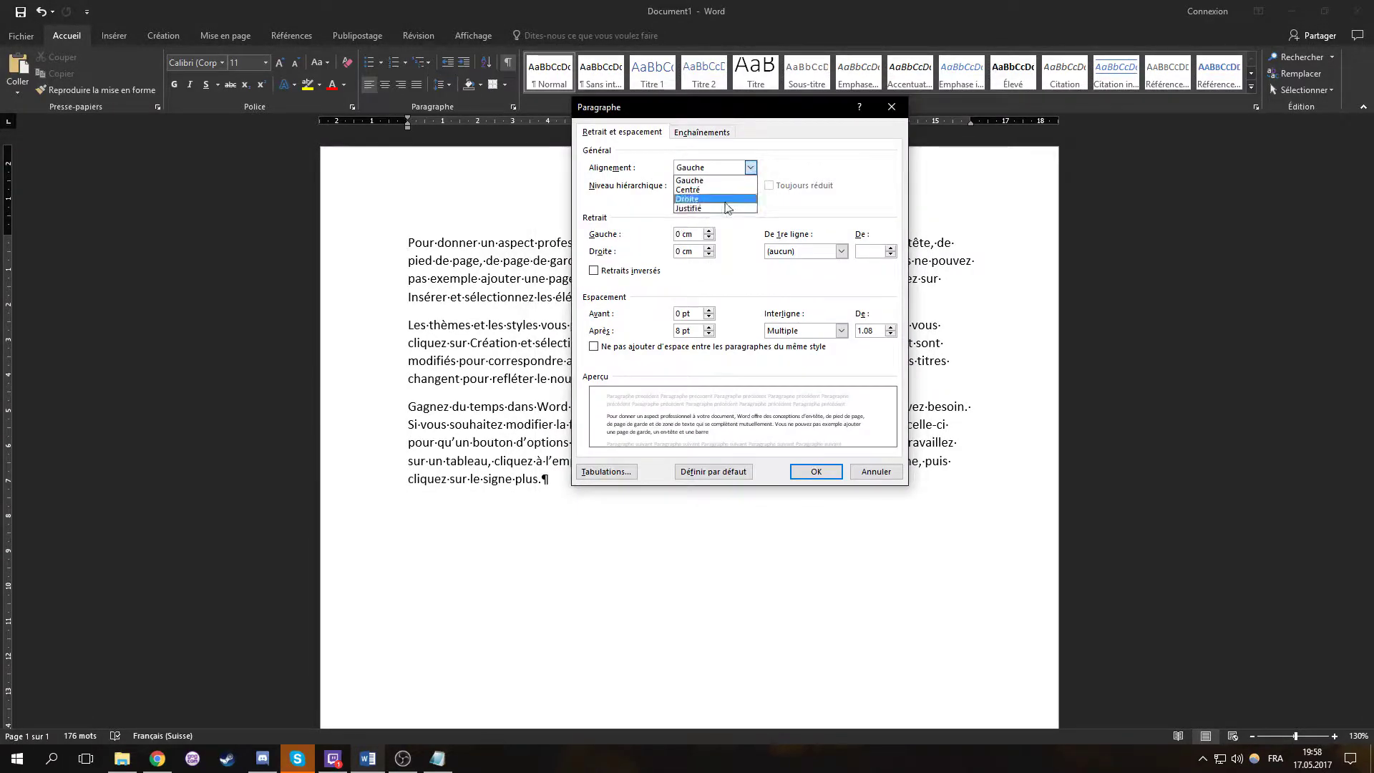
pyautogui.click(689, 208)
pyautogui.click(815, 471)
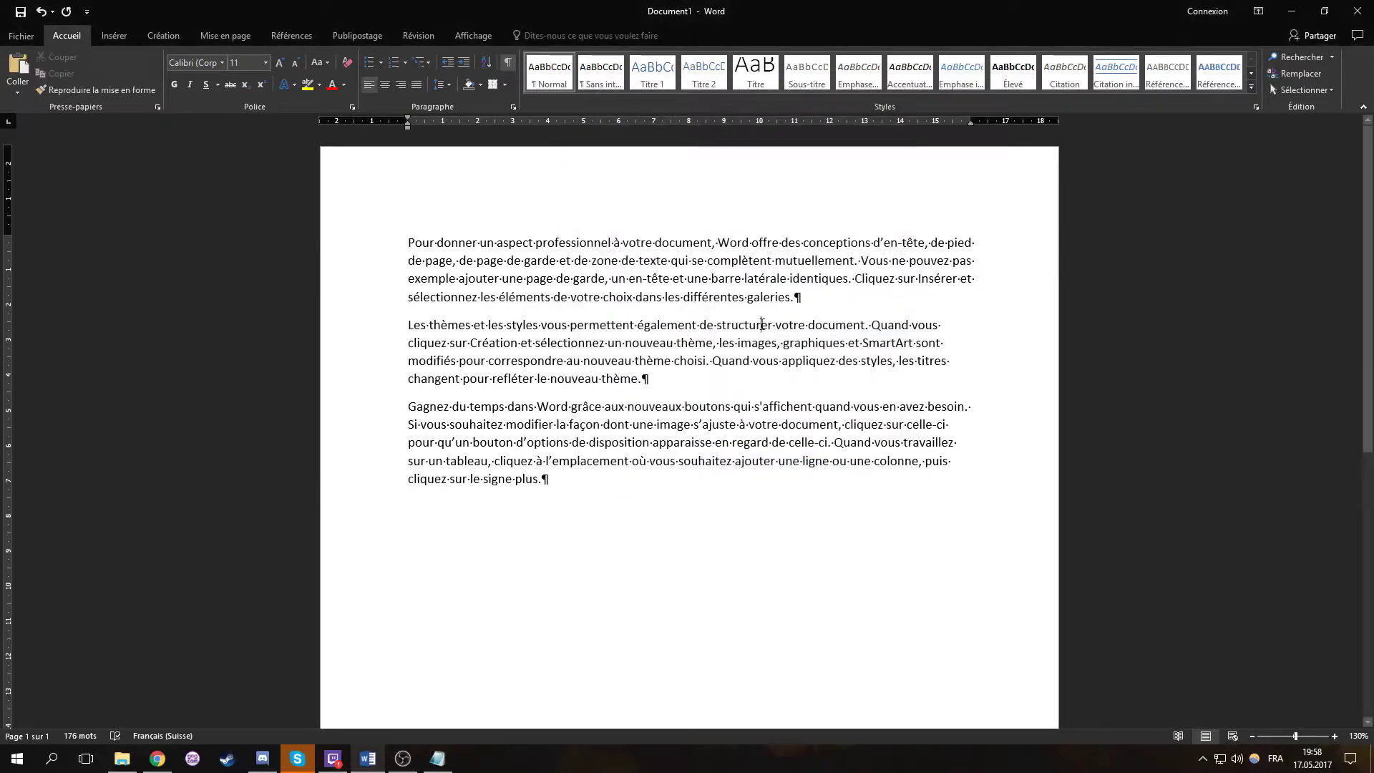
# Try centred, right and justified alignment on the second paragraph, ending with left alignment.
pyautogui.click(386, 85)
pyautogui.click(399, 86)
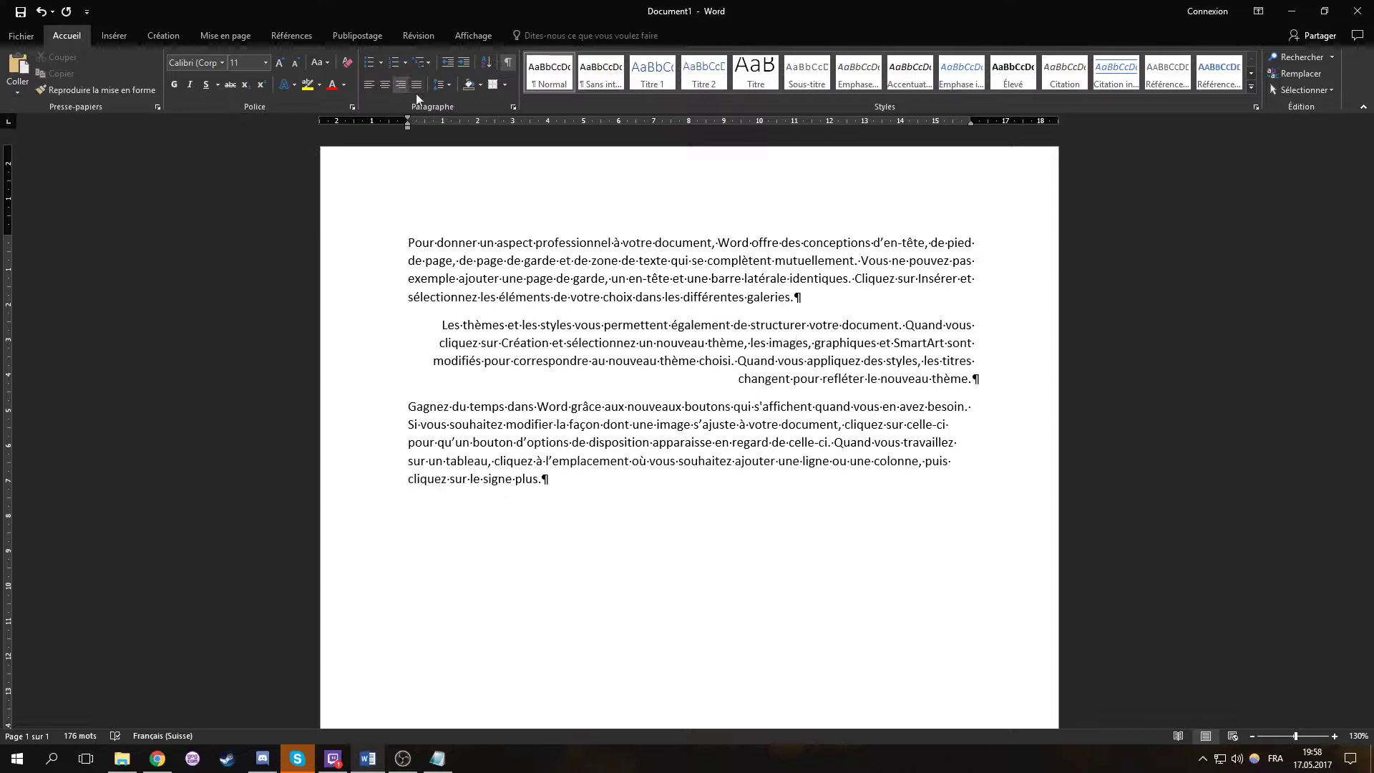
pyautogui.click(416, 85)
pyautogui.click(369, 85)
# Set the left indent of the second paragraph, starting "Les thèmes et les styles", to 0.8 cm.
pyautogui.click(513, 107)
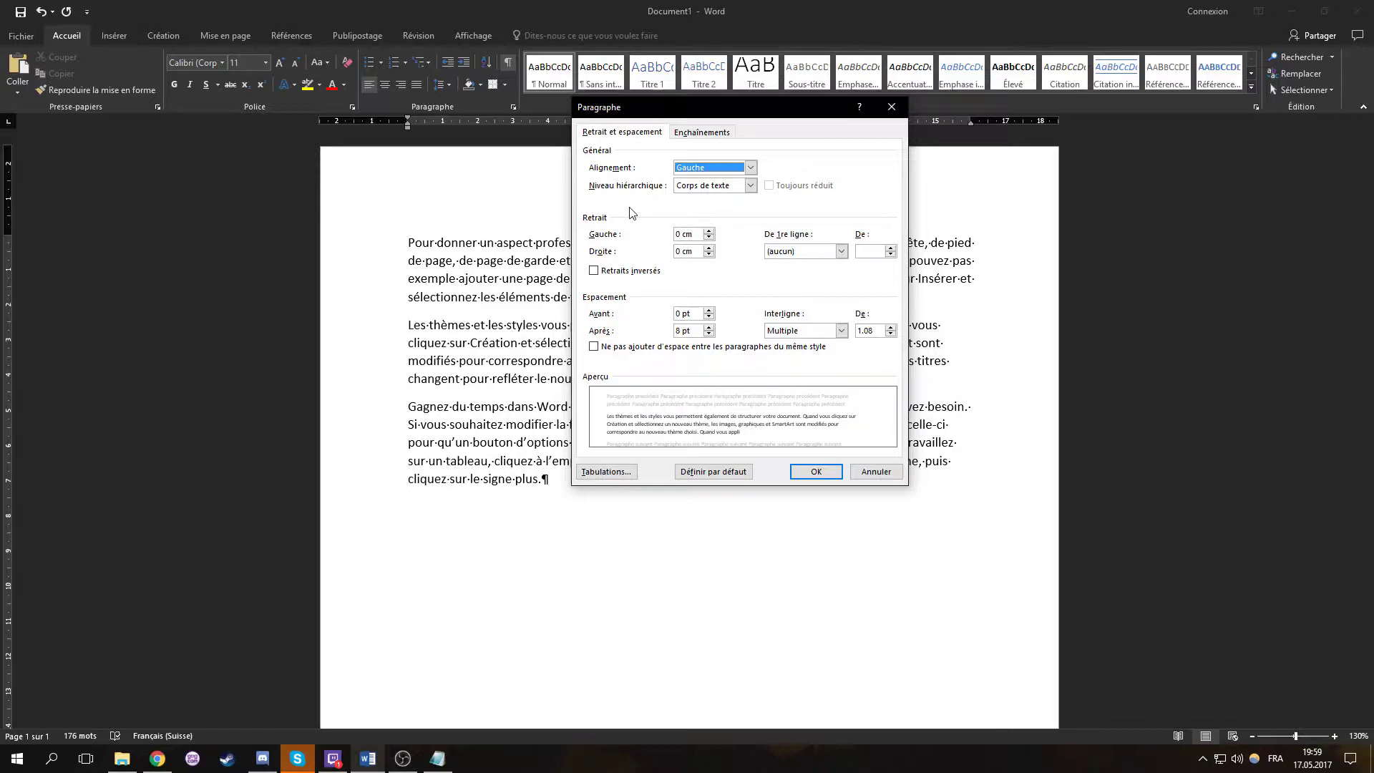
pyautogui.click(710, 232)
pyautogui.click(709, 231)
pyautogui.click(709, 231)
pyautogui.click(709, 231)
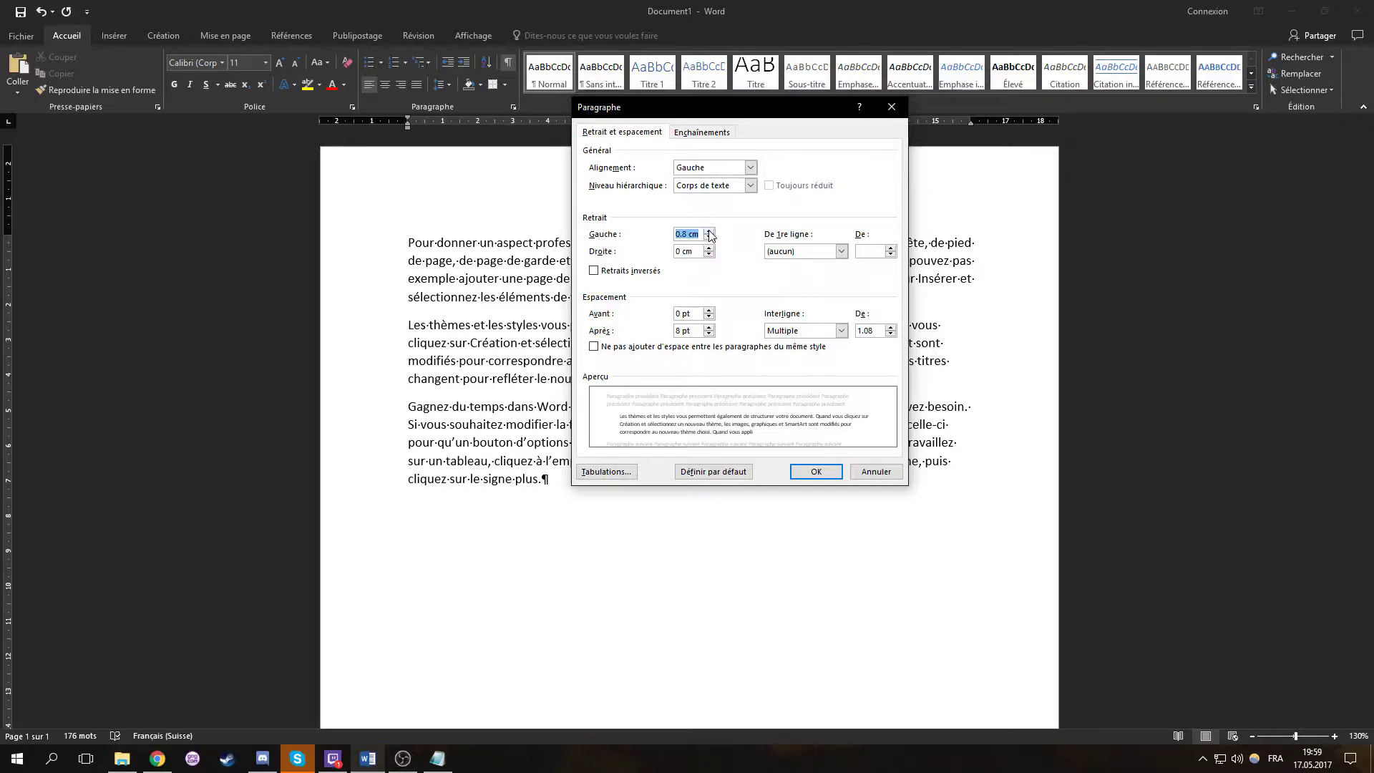
pyautogui.click(823, 469)
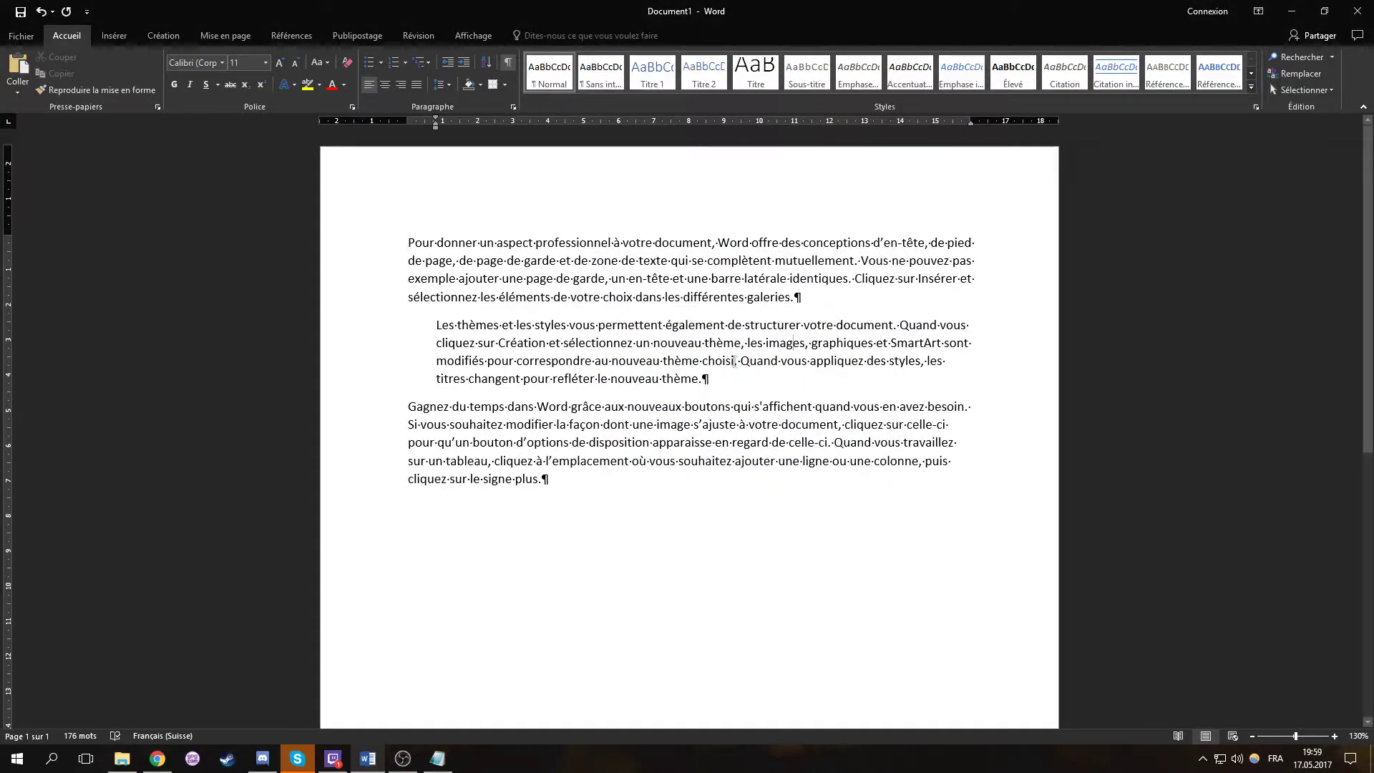
# Replace the whole first paragraph with the heading text "fgdfgdfg".
pyautogui.click(456, 343)
pyautogui.click(460, 281)
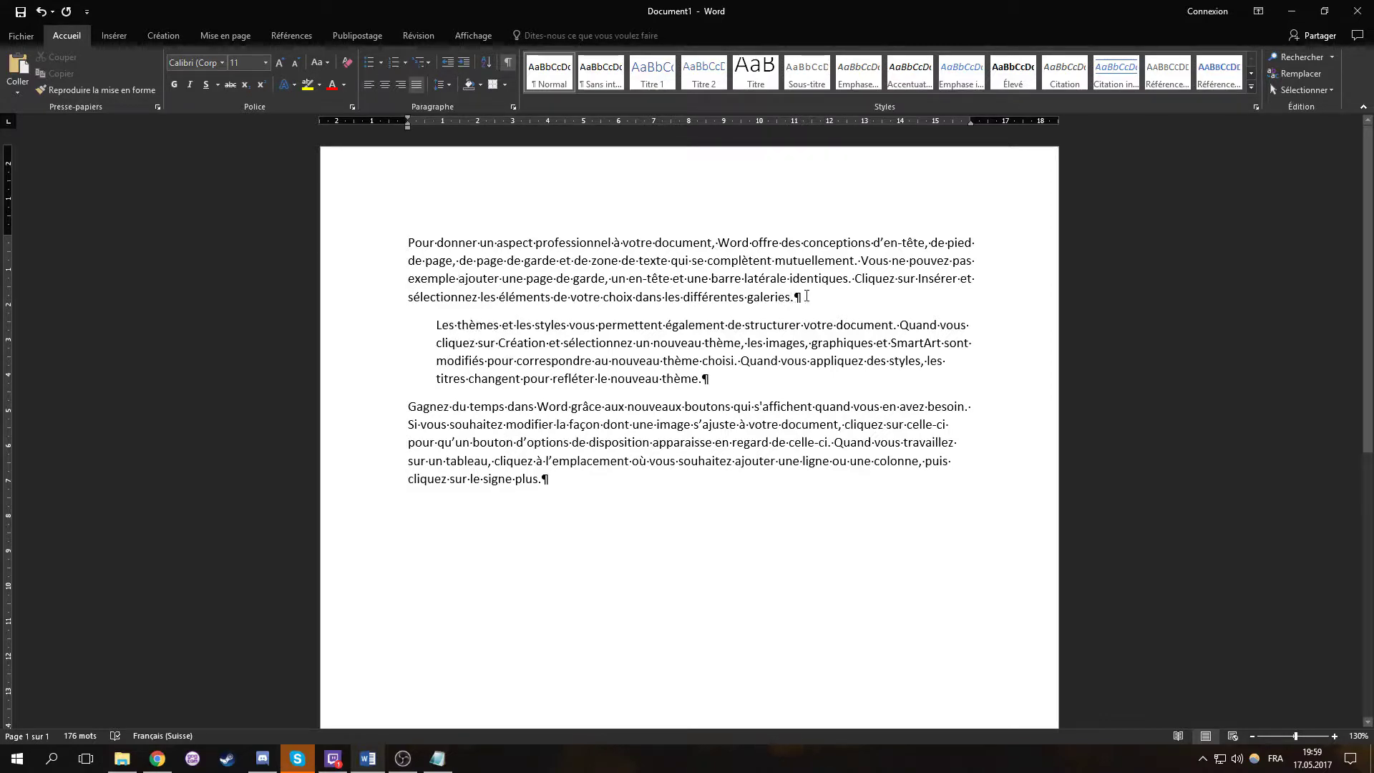
pyautogui.moveTo(806, 295); pyautogui.dragTo(390, 242)
pyautogui.write('fgdfgdfg')
# Format the "fgdfgdfg" line as a heading with a dark blue theme font colour and a much larger font size.
pyautogui.click(389, 244)
pyautogui.click(279, 62)
pyautogui.click(332, 85)
pyautogui.click(344, 84)
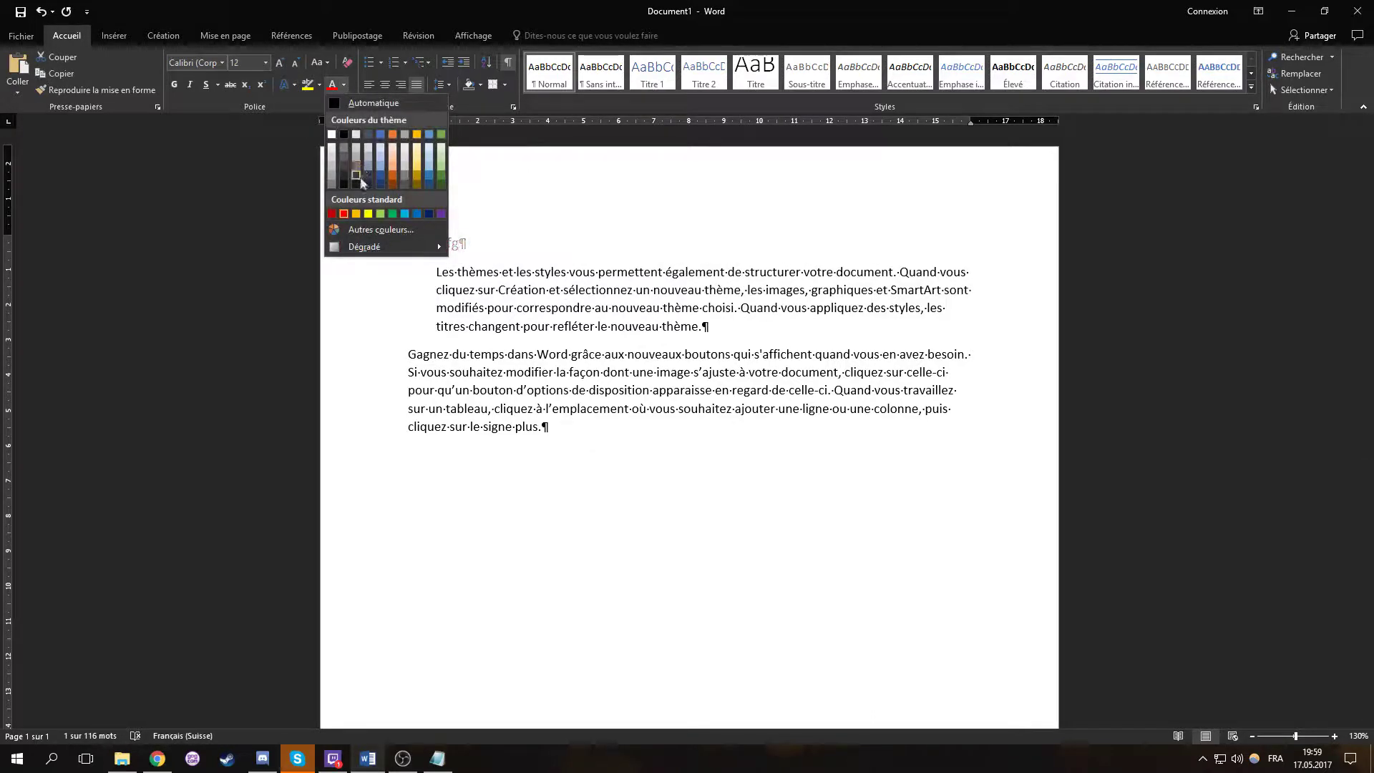
pyautogui.click(378, 175)
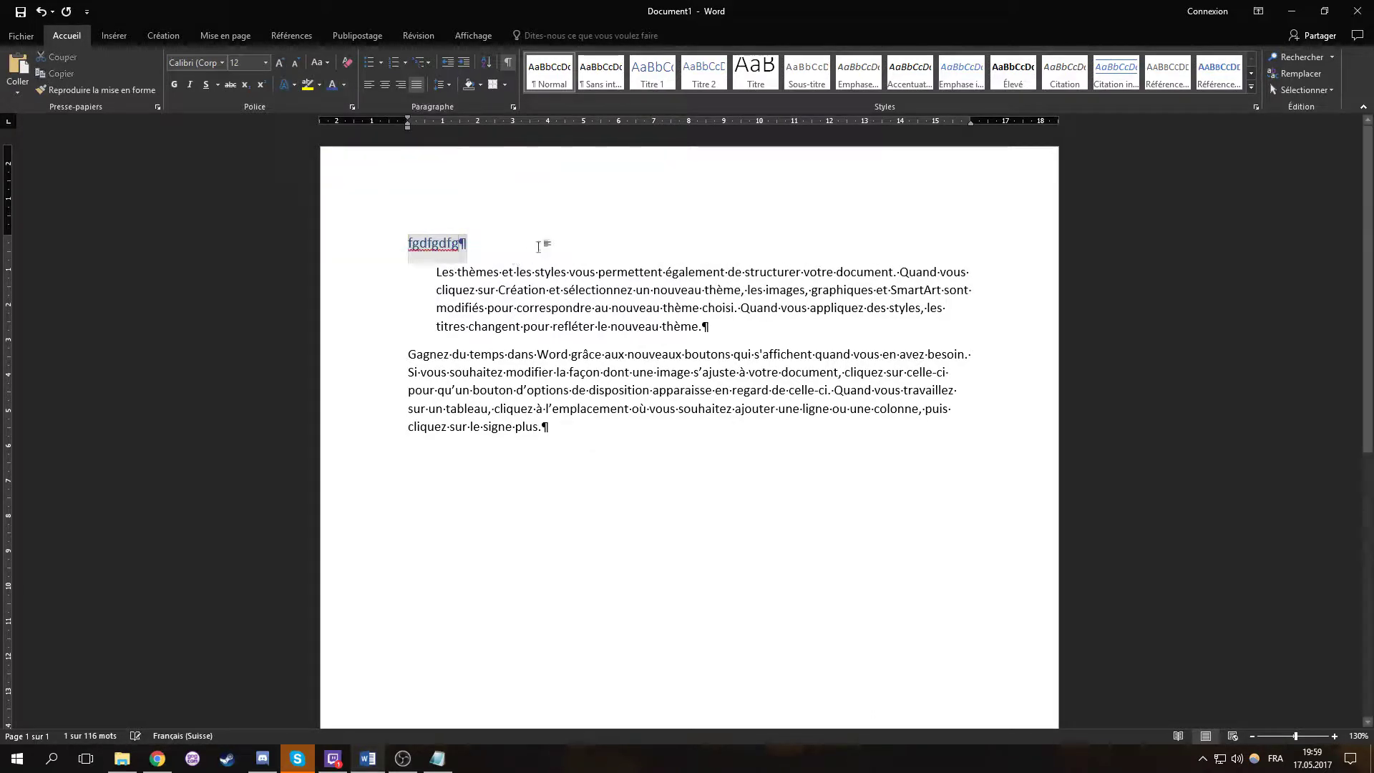
pyautogui.click(280, 66)
pyautogui.click(282, 65)
pyautogui.click(452, 303)
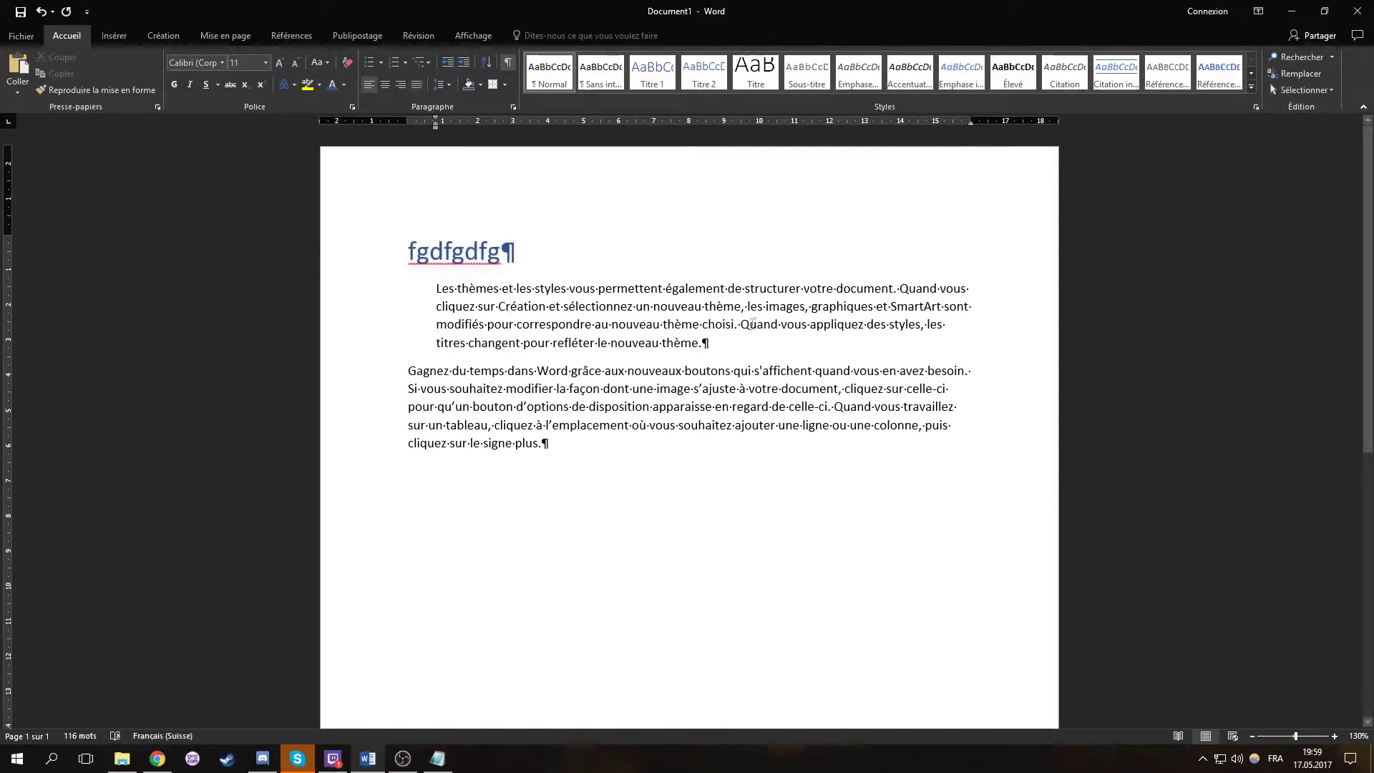
# Give the last paragraph a 0.2 cm left indent and a Première ligne (first-line) indent.
pyautogui.moveTo(561, 449); pyautogui.dragTo(375, 374)
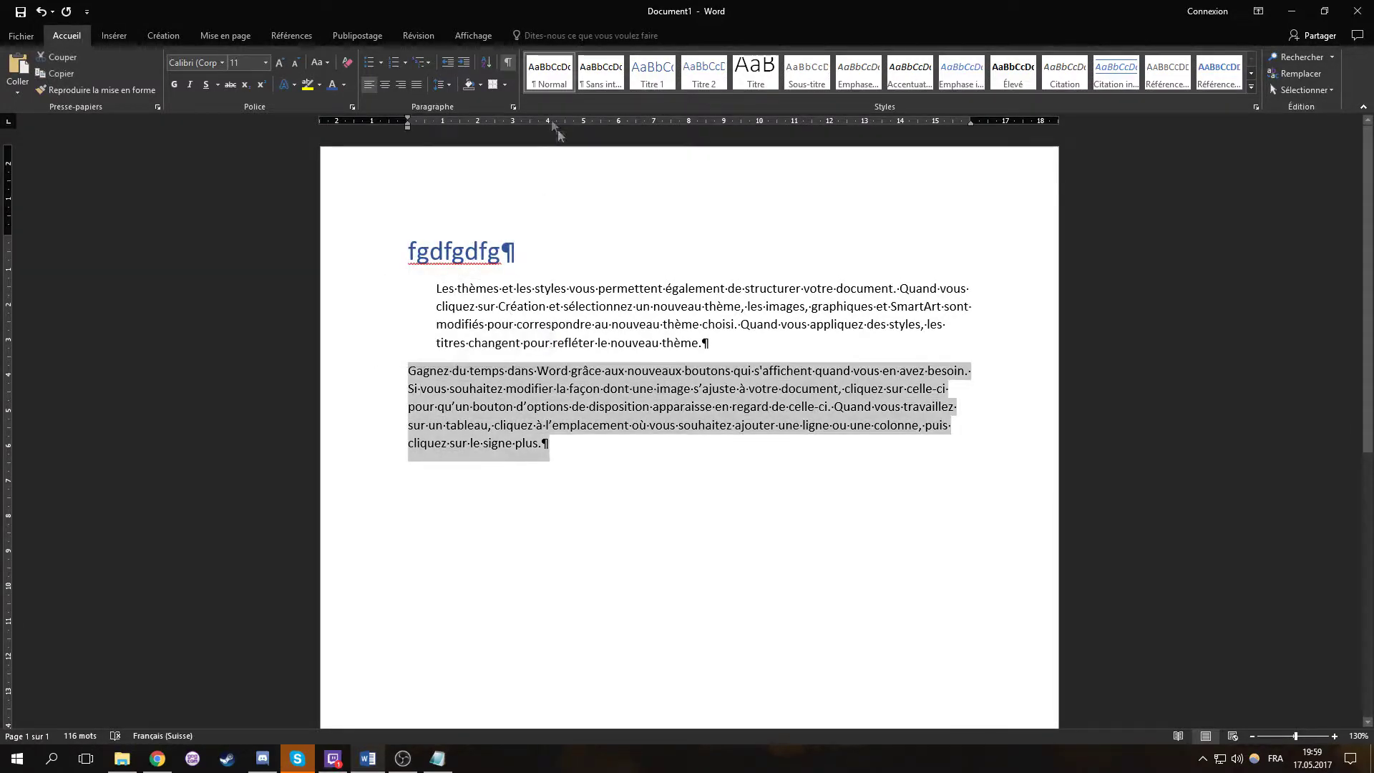
pyautogui.click(514, 107)
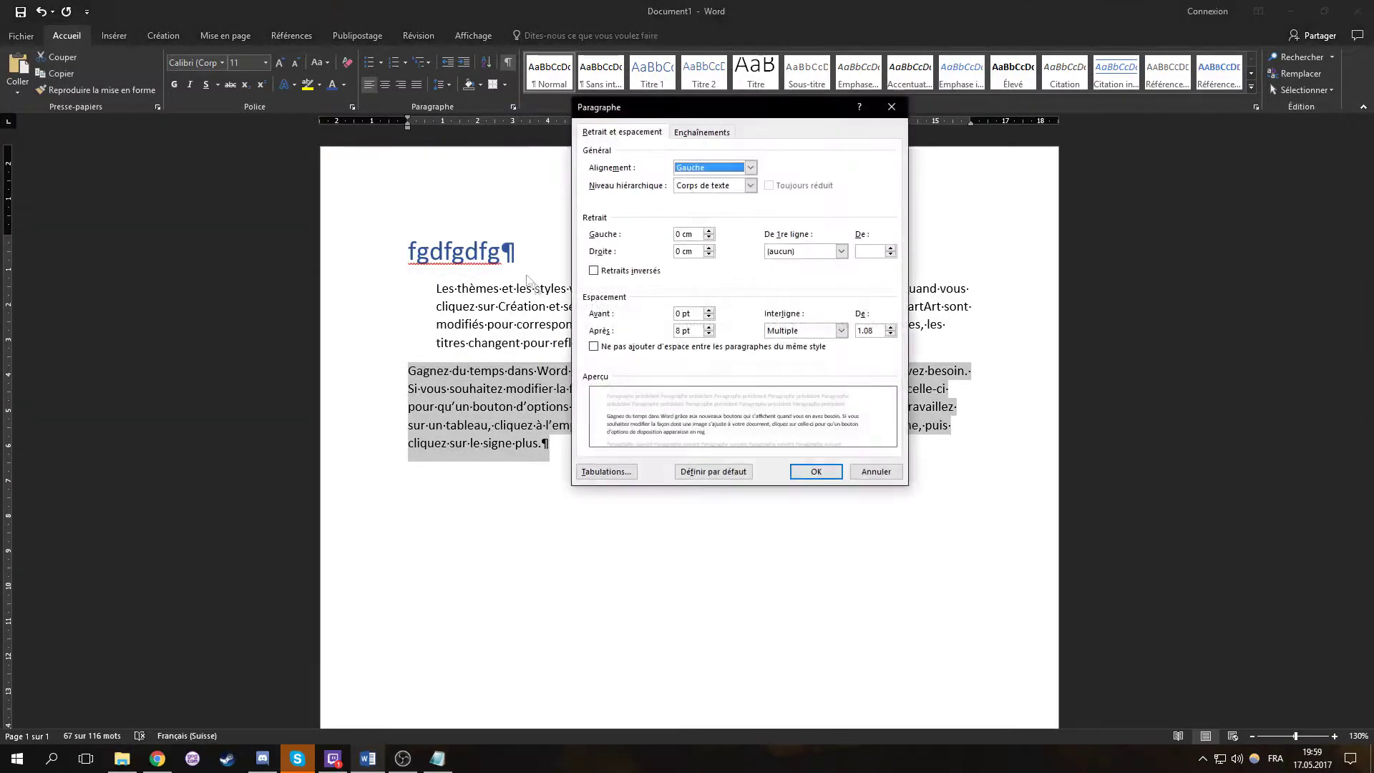
pyautogui.click(710, 232)
pyautogui.click(710, 231)
pyautogui.click(839, 252)
pyautogui.click(818, 274)
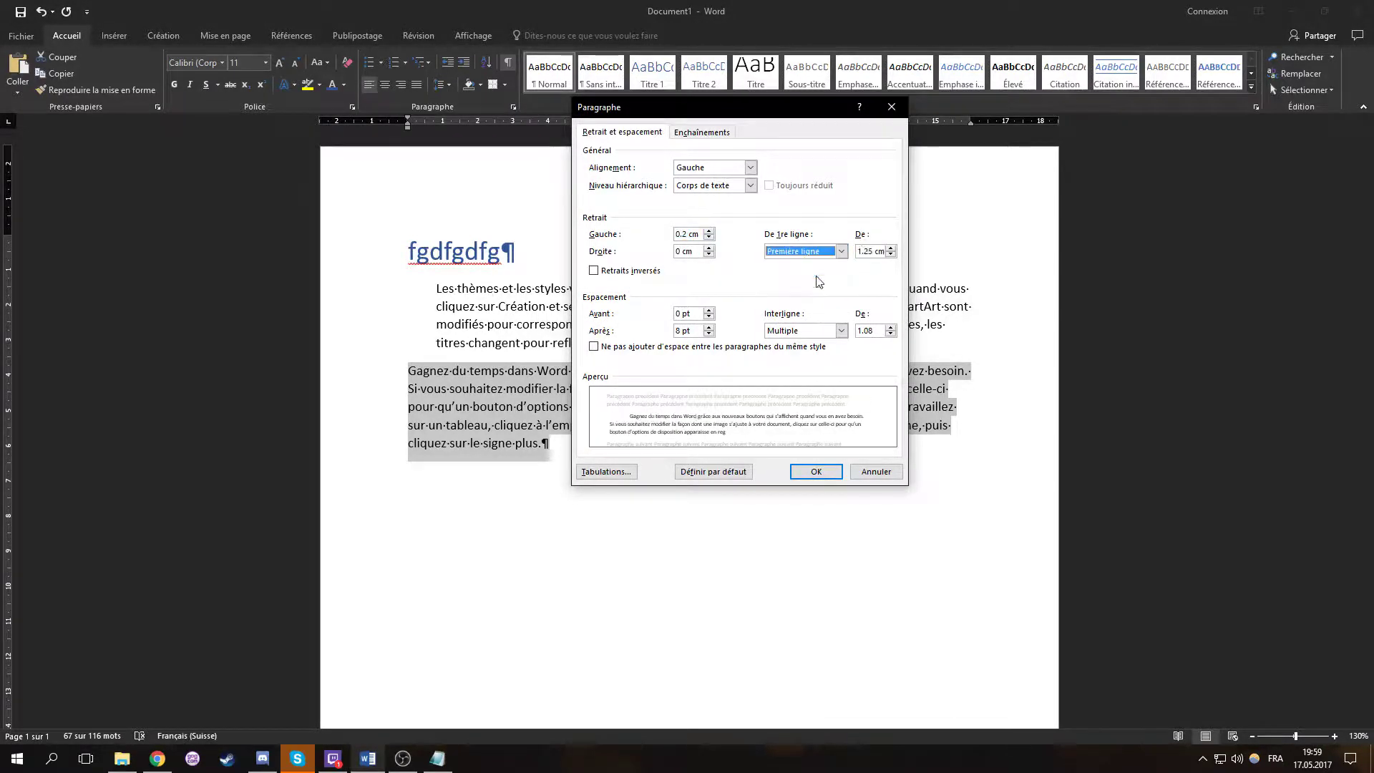
pyautogui.click(891, 249)
pyautogui.click(816, 472)
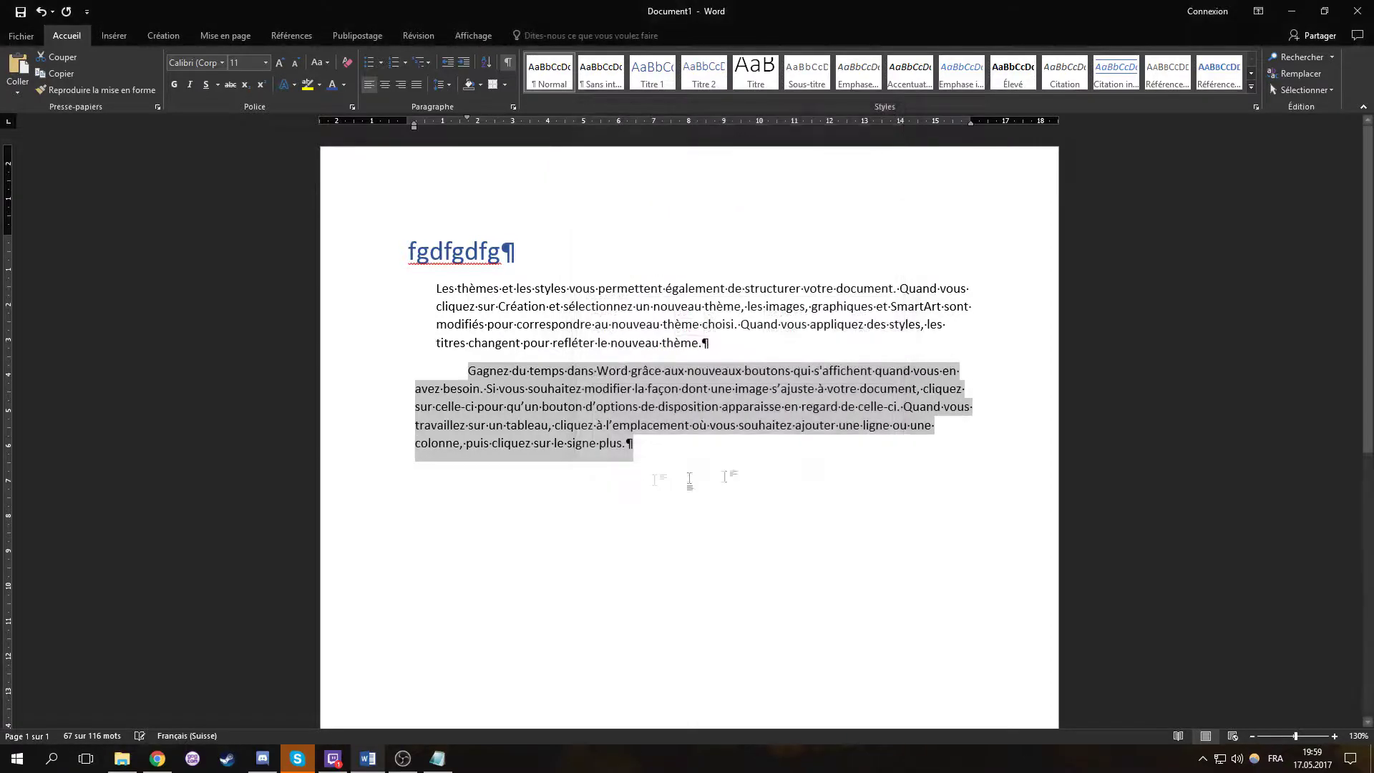
# Generate sample text with =rand() on an unindented new line below the last paragraph.
pyautogui.moveTo(694, 444); pyautogui.dragTo(359, 385)
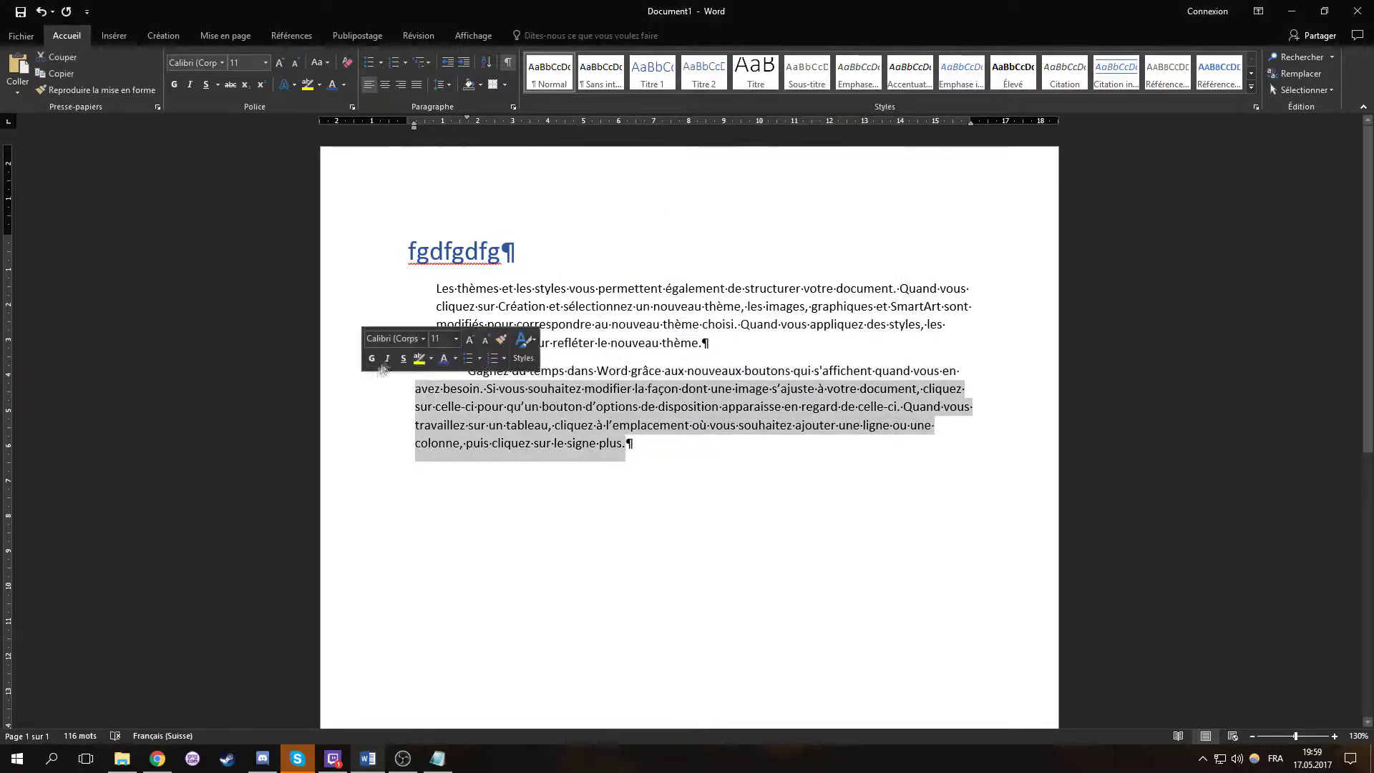
pyautogui.click(647, 452)
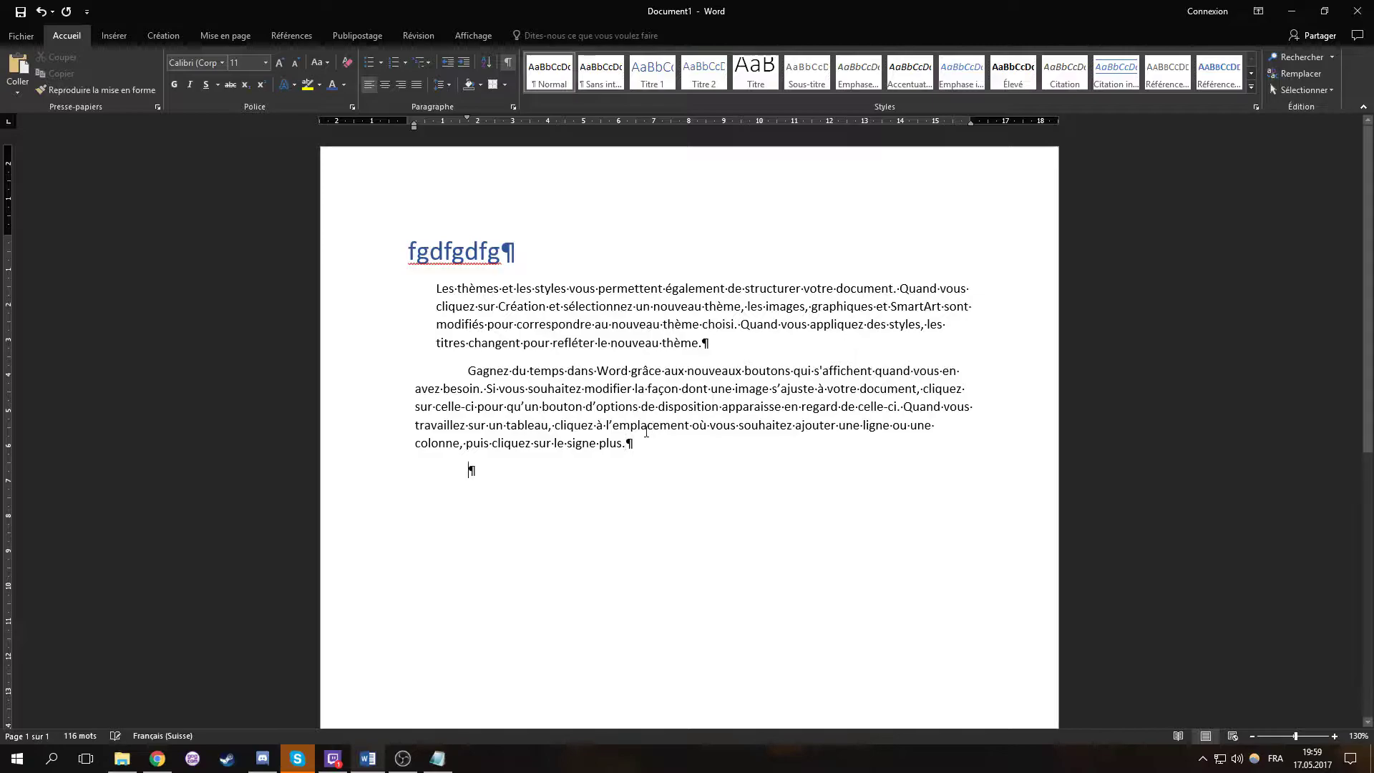
pyautogui.press('BackSpace')
pyautogui.write('=rand()')
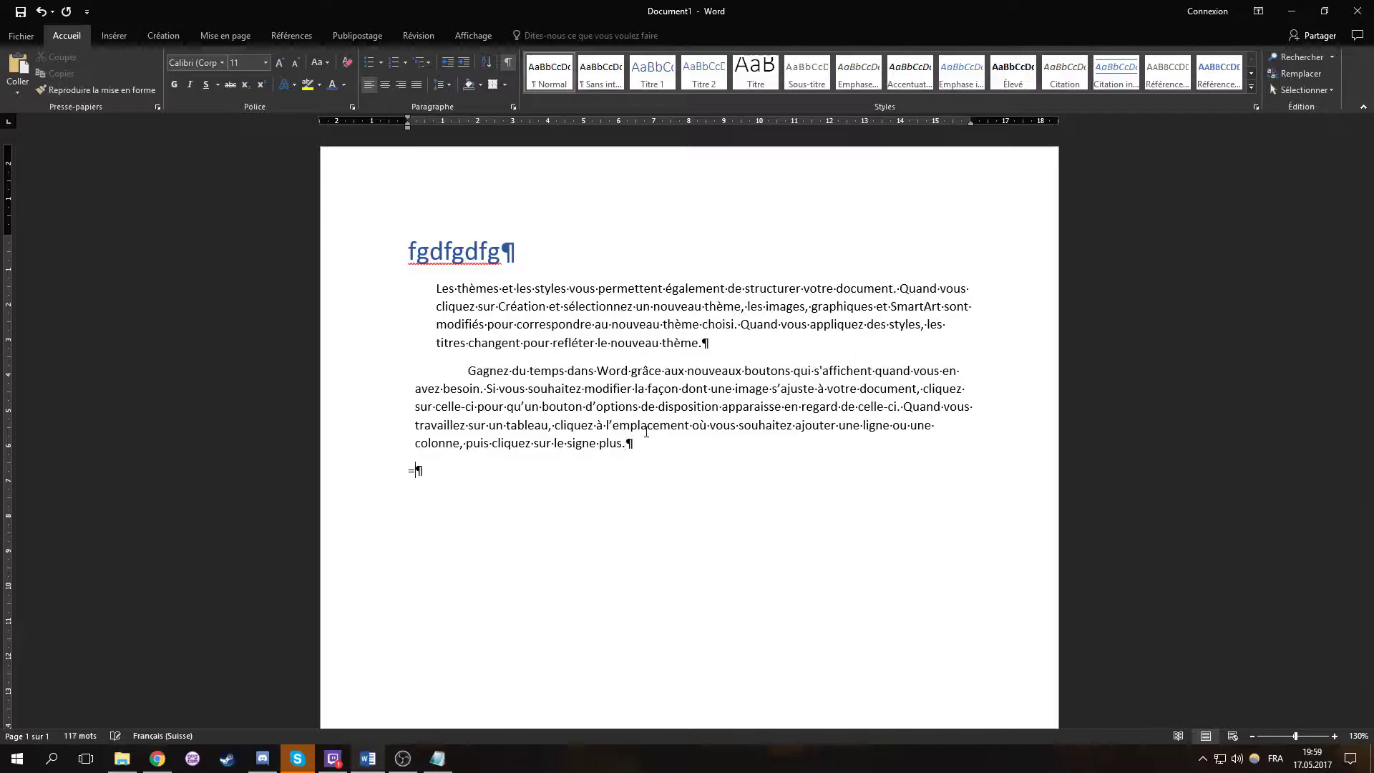
pyautogui.press('Return')
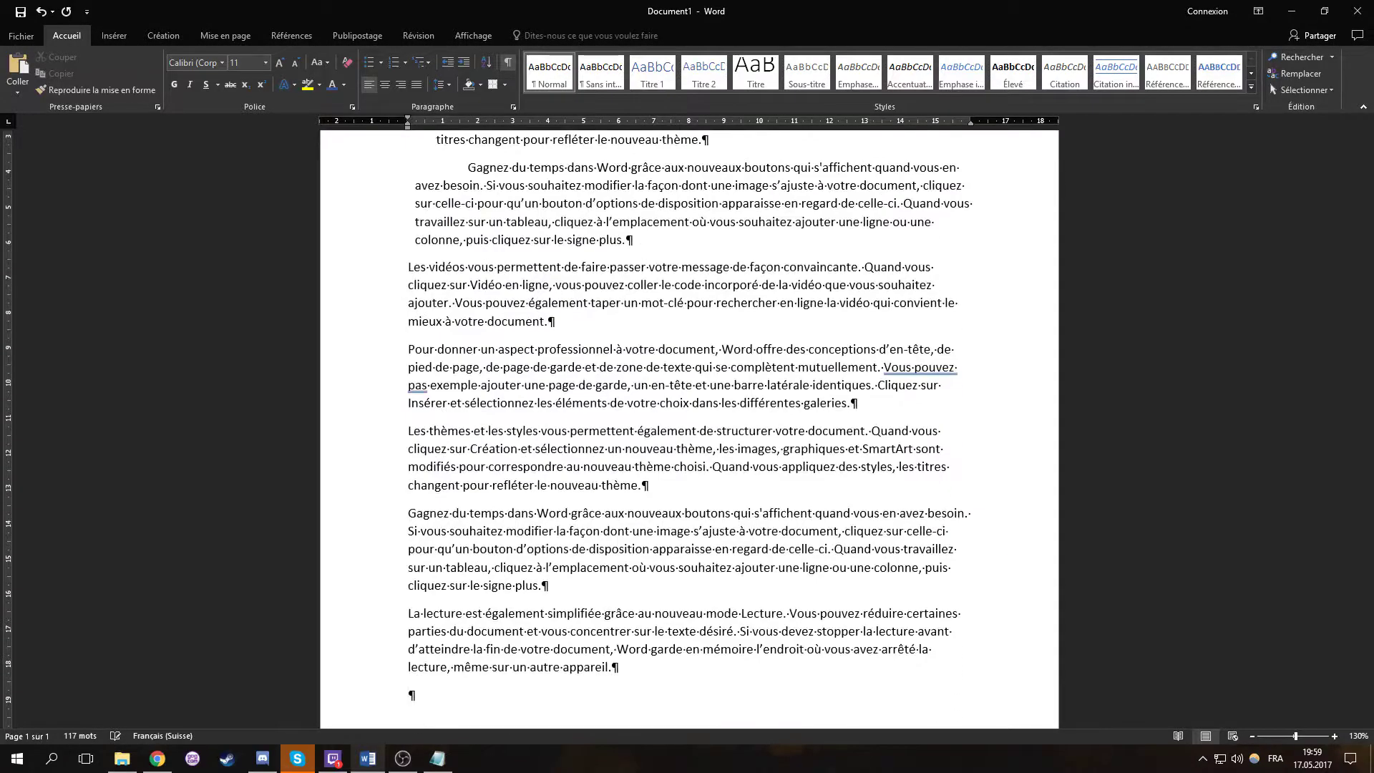
# Try mirrored indents on the "Les vidéos vous permettent" paragraph, leave them off and set its spacing before to 24 pt.
pyautogui.scroll(6, 613, 511)
pyautogui.moveTo(556, 525); pyautogui.dragTo(350, 478)
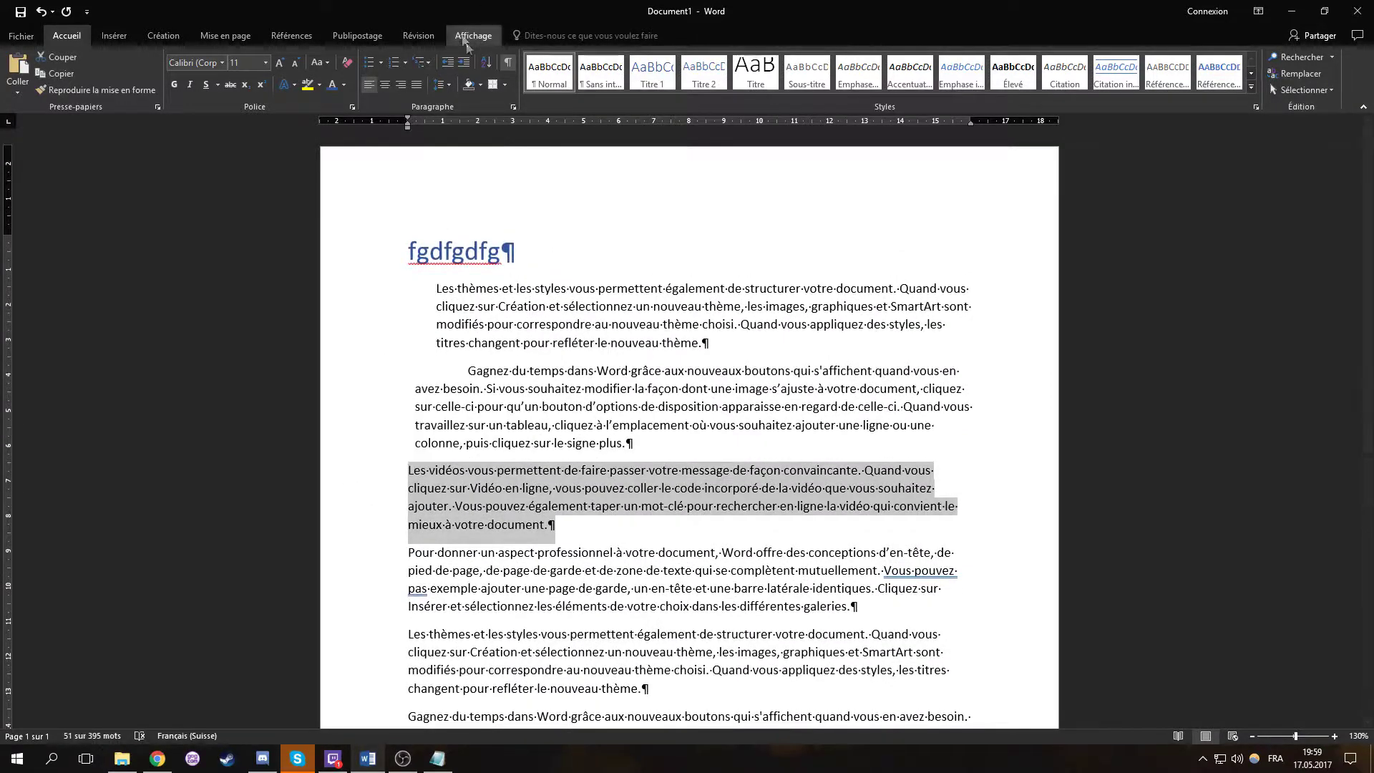
pyautogui.click(513, 107)
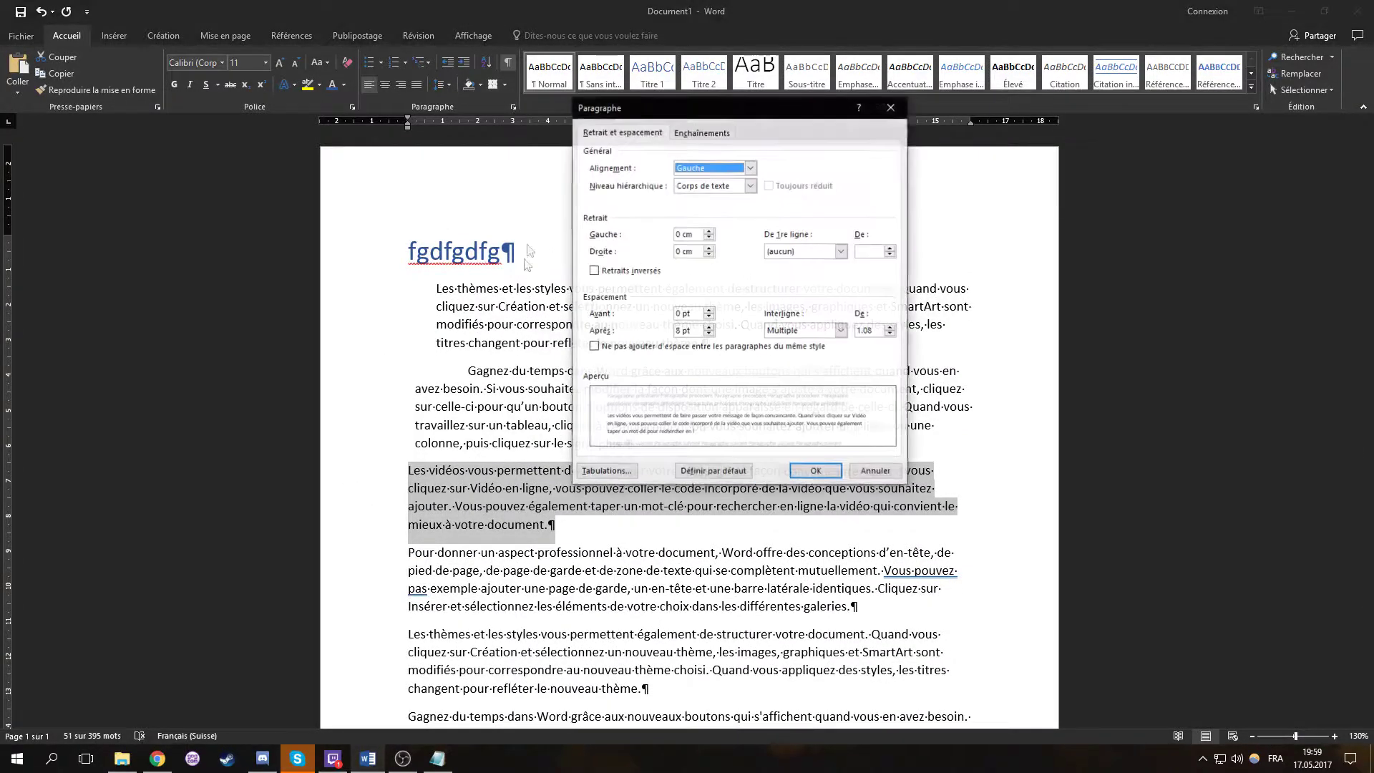
pyautogui.click(625, 272)
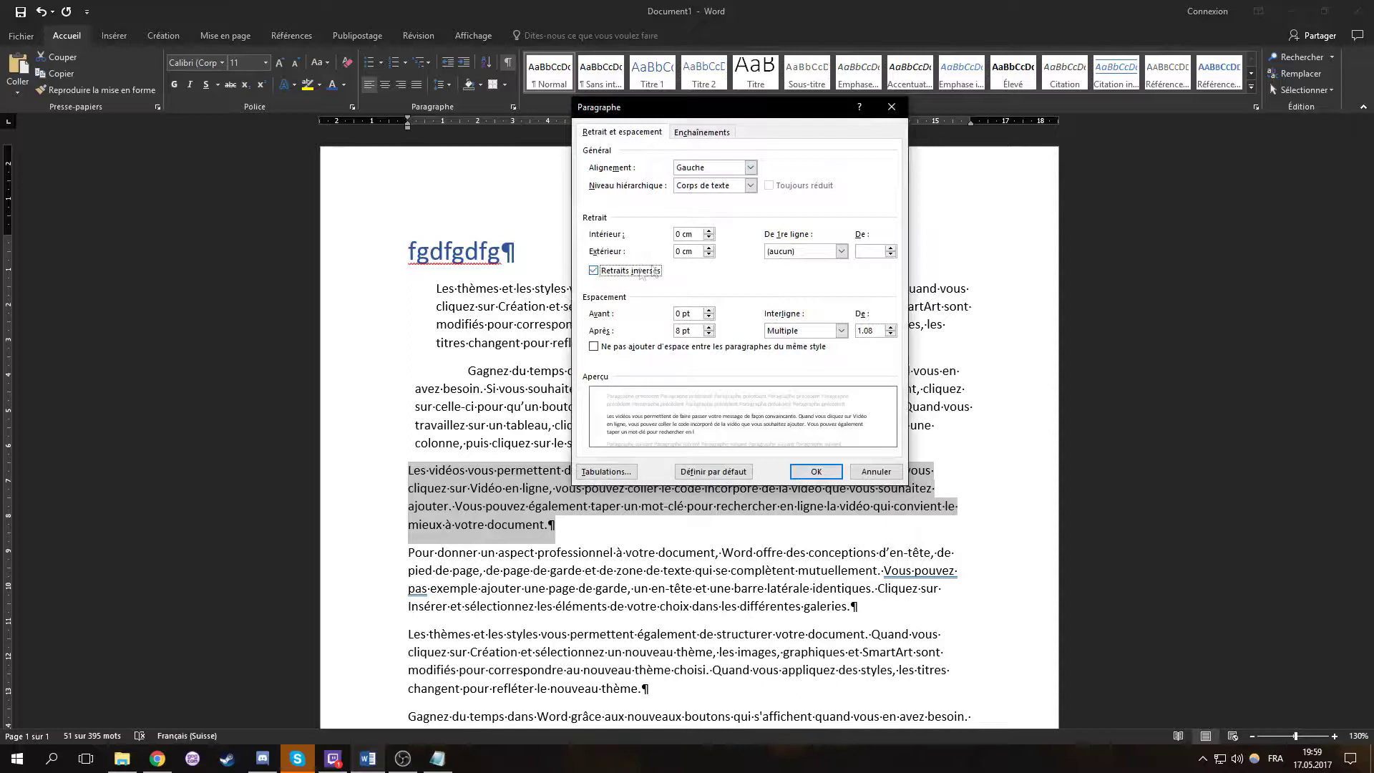
pyautogui.click(617, 273)
pyautogui.click(709, 310)
pyautogui.click(708, 310)
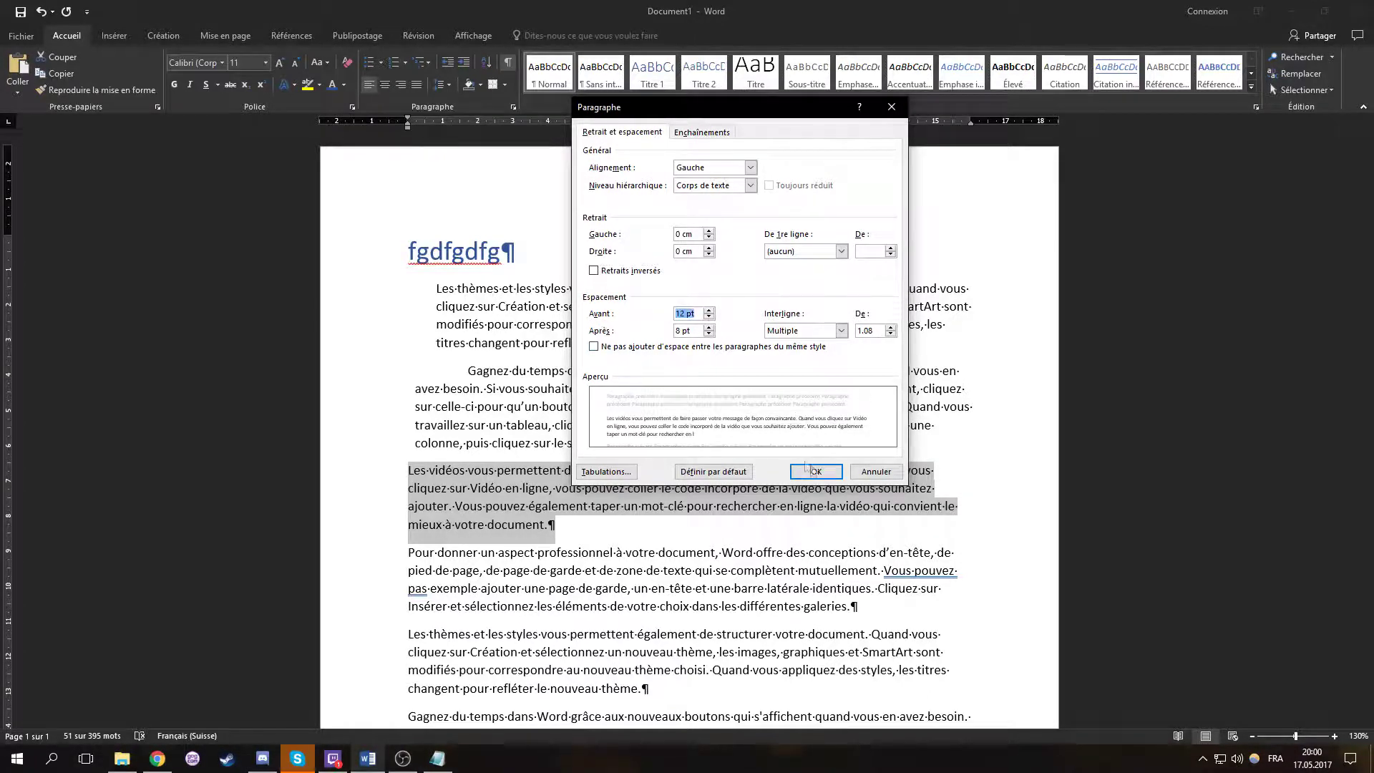
pyautogui.click(815, 471)
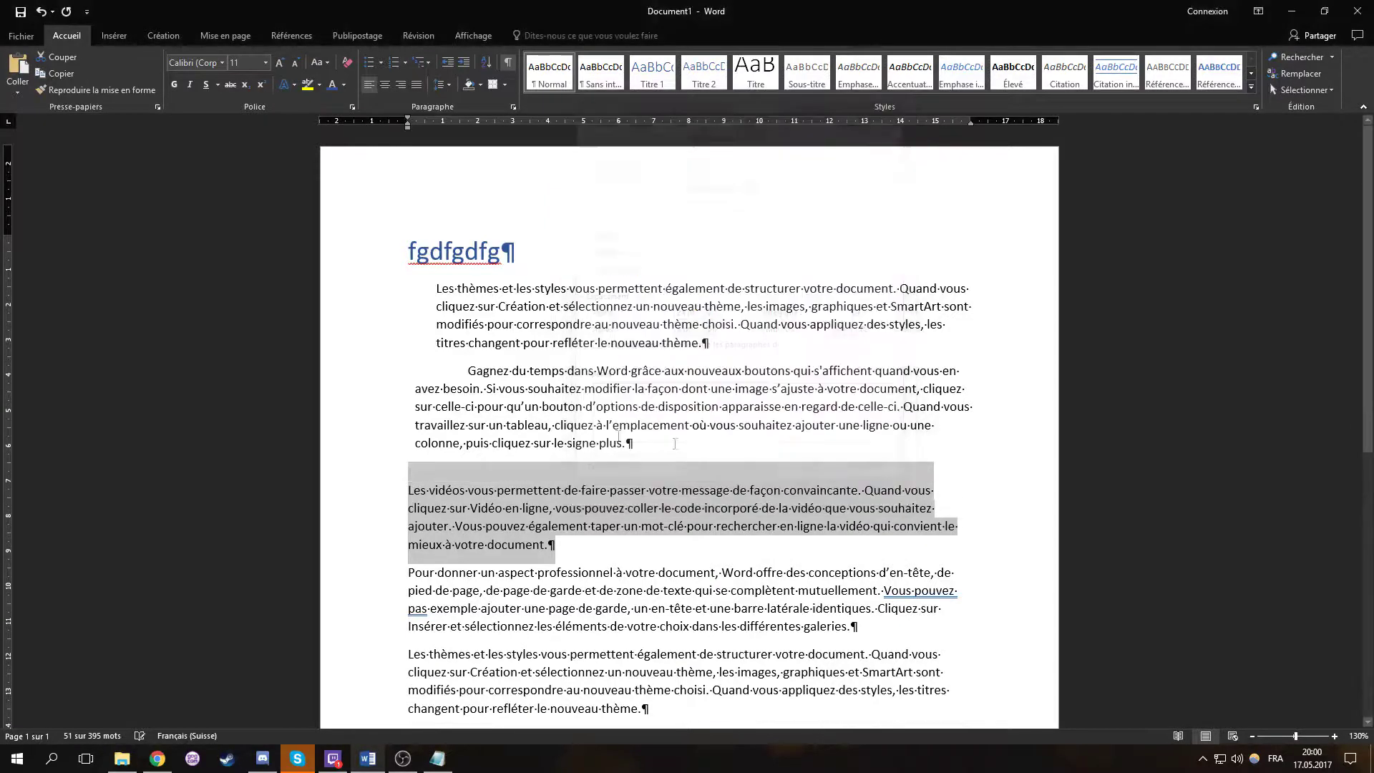
# Set the spacing after the "Les vidéos vous permettent" paragraph to 42 pt.
pyautogui.click(513, 107)
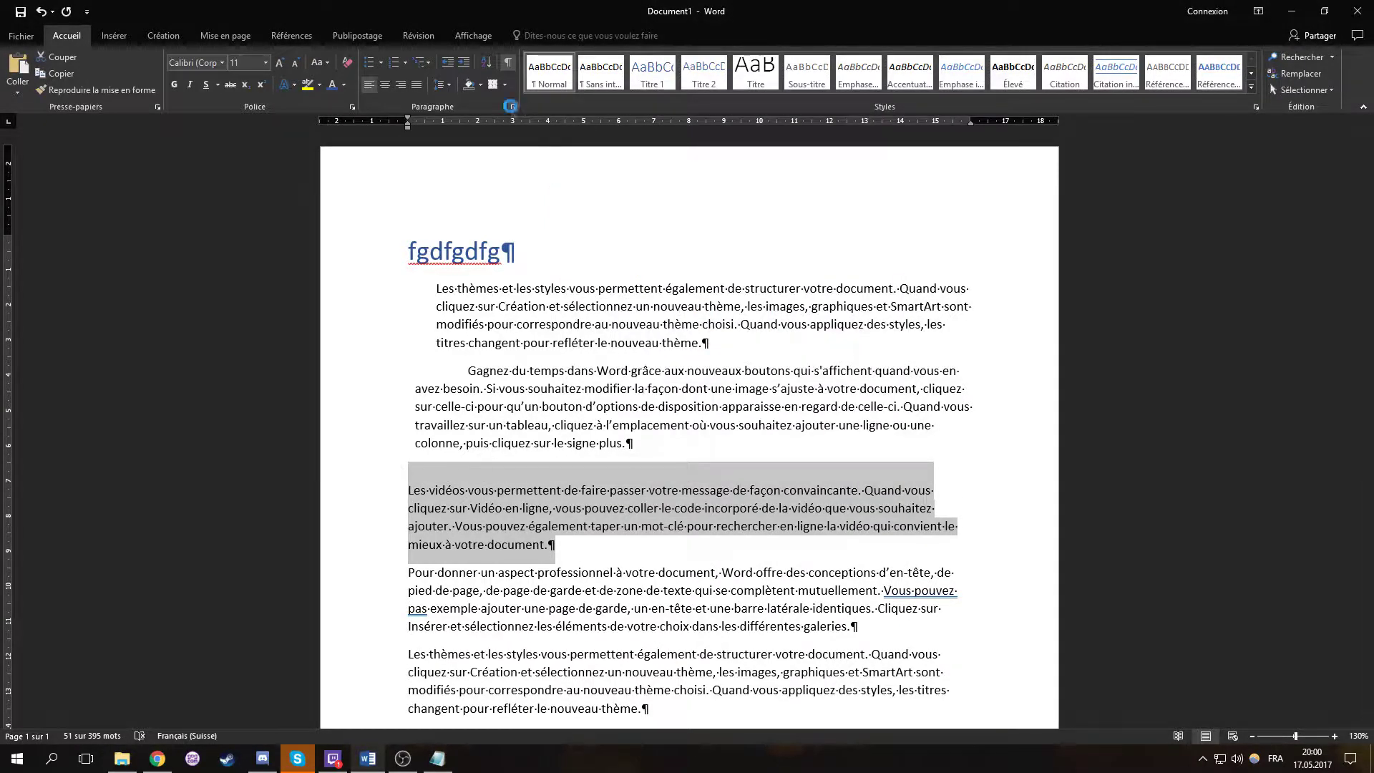
pyautogui.click(708, 328)
pyautogui.click(708, 329)
pyautogui.click(709, 328)
pyautogui.click(709, 328)
pyautogui.click(708, 328)
pyautogui.click(709, 329)
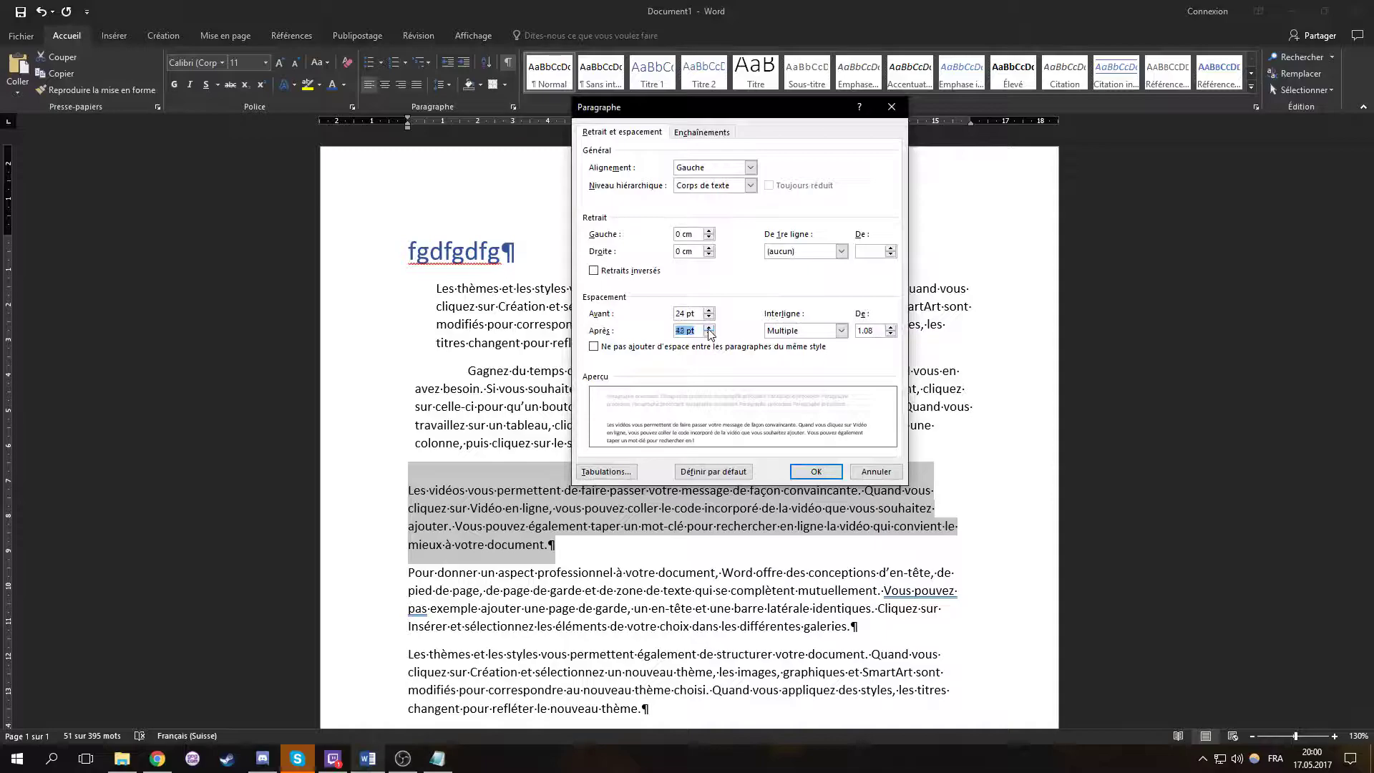
pyautogui.click(816, 471)
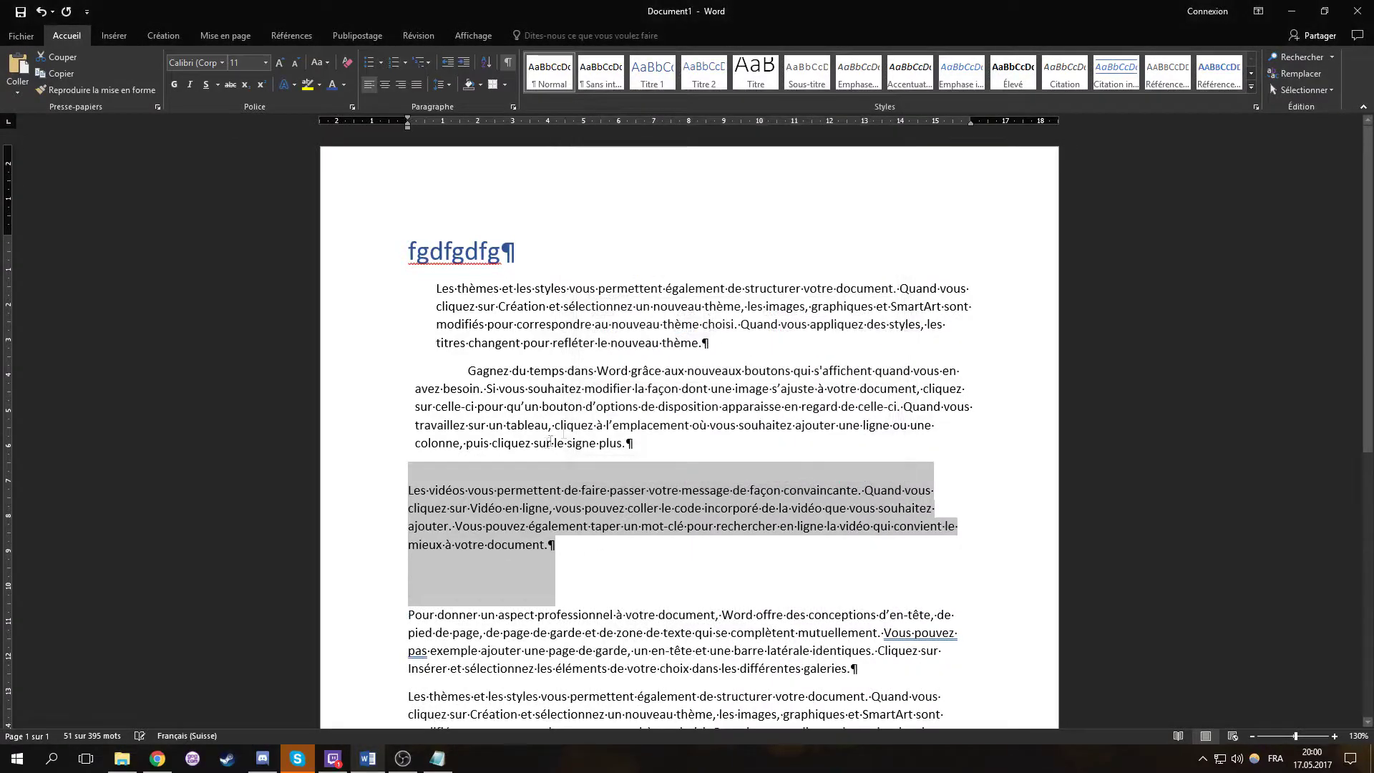
# Try Exactement as the selected paragraph's line spacing and switch it to Simple in the paragraph settings.
pyautogui.scroll(-3, 570, 309)
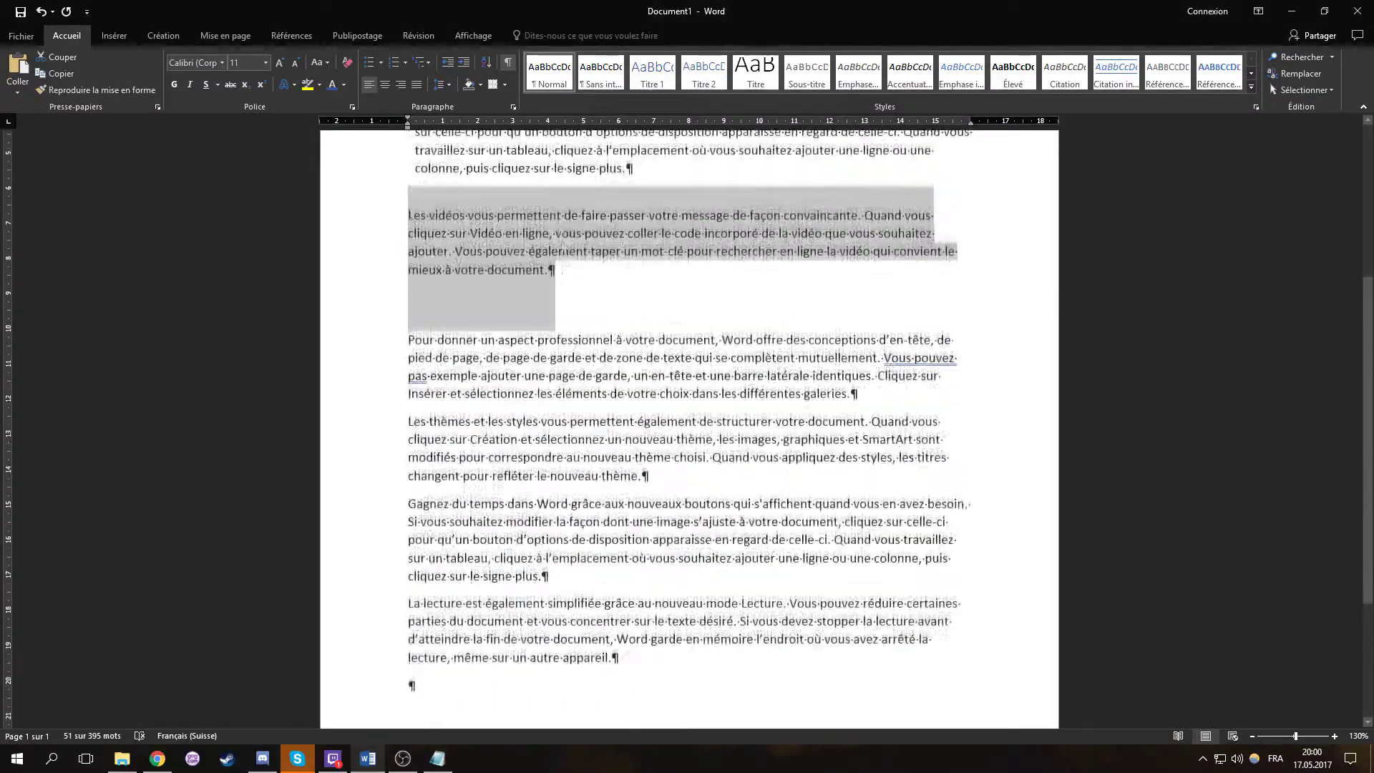
pyautogui.click(514, 107)
pyautogui.click(805, 330)
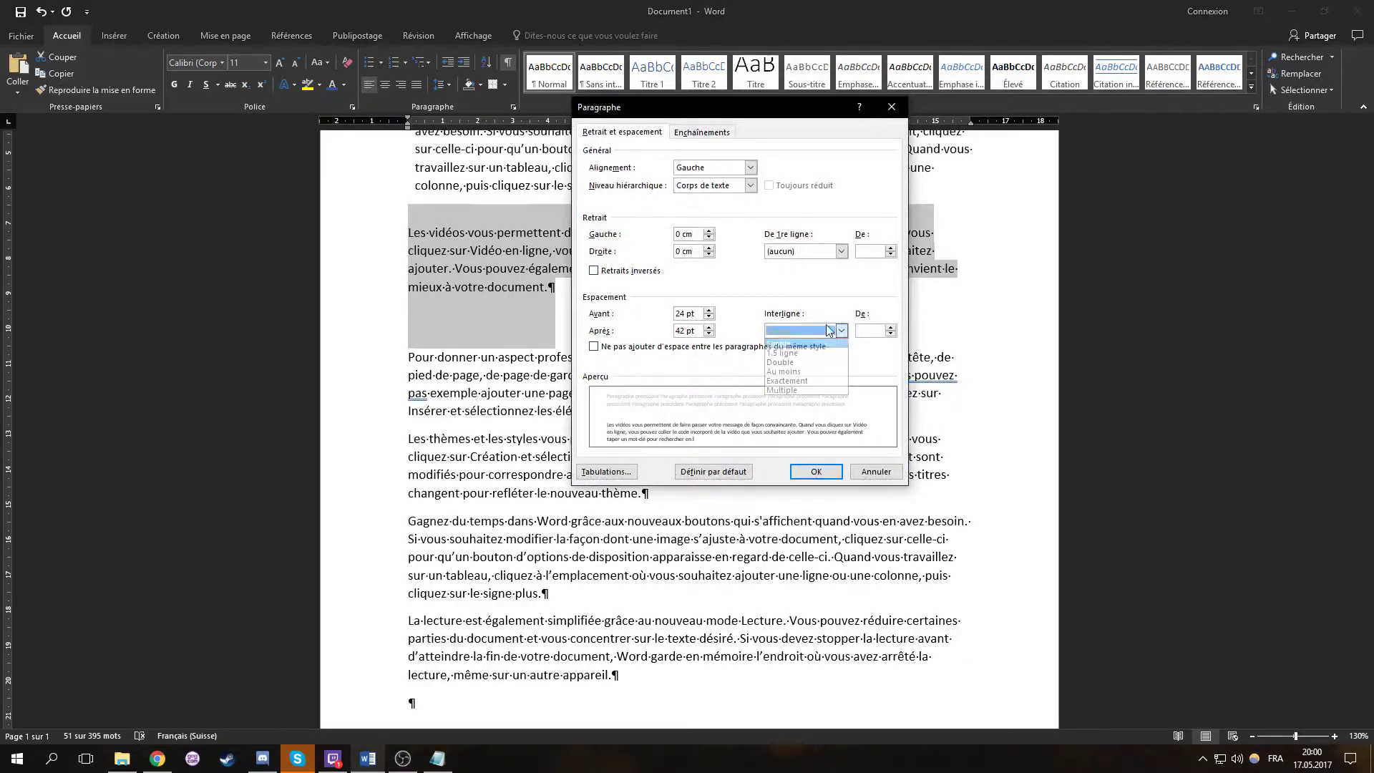
pyautogui.click(803, 352)
pyautogui.click(805, 329)
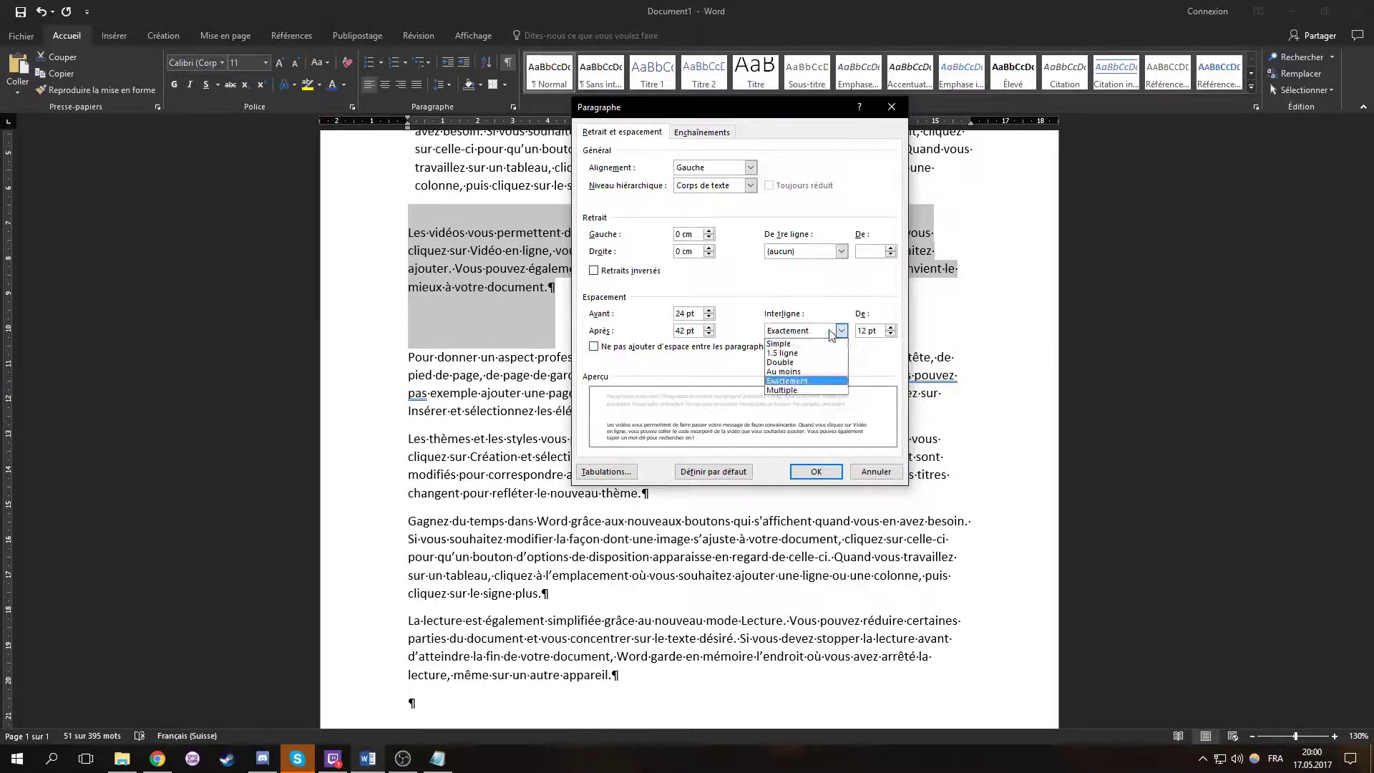
pyautogui.click(796, 342)
# Try Simple, 1,5 ligne, Double and Au moins as the line spacing of the "Les vidéos vous permettent" paragraph.
pyautogui.click(841, 331)
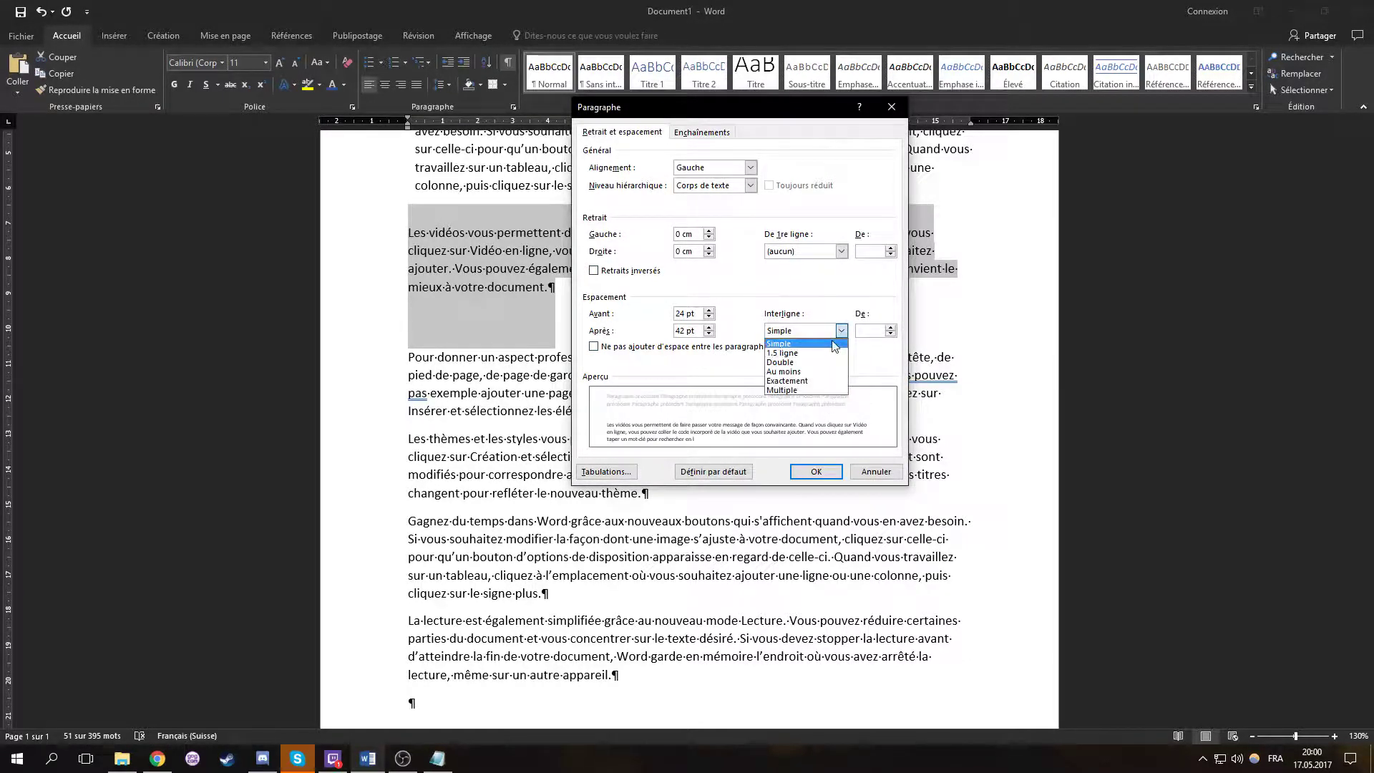
pyautogui.click(834, 344)
pyautogui.click(828, 332)
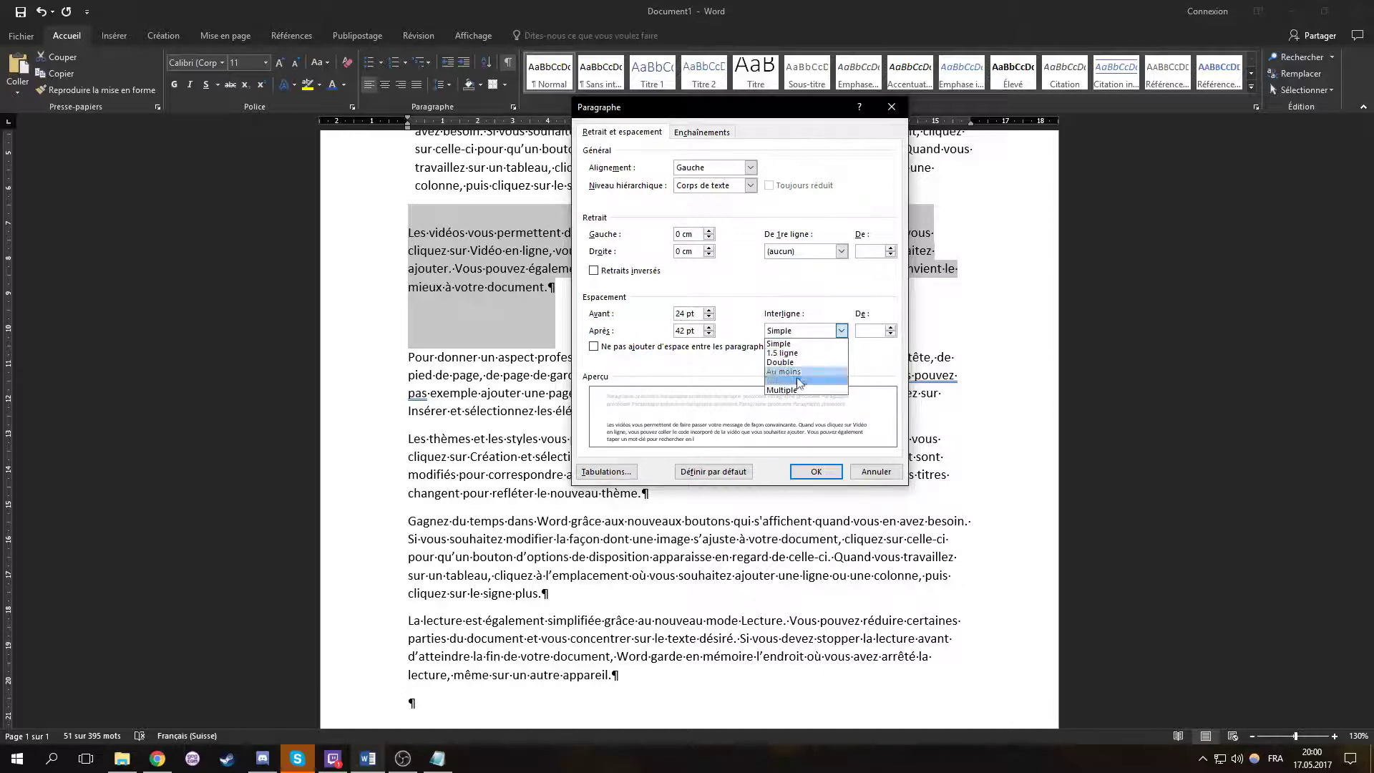
pyautogui.click(798, 352)
pyautogui.click(803, 332)
pyautogui.click(801, 344)
pyautogui.click(825, 332)
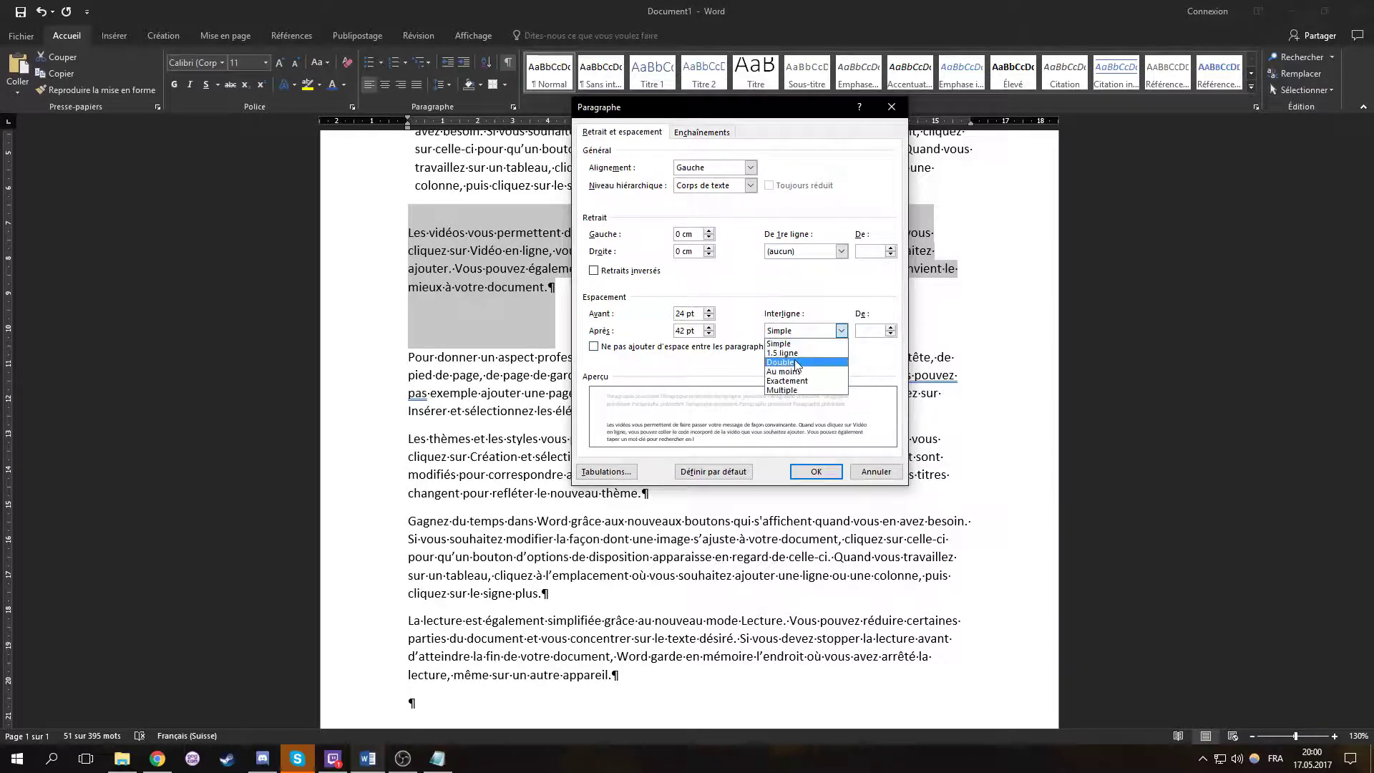
pyautogui.click(780, 362)
pyautogui.click(806, 331)
pyautogui.click(787, 369)
# Enable the option to add no space between paragraphs of the same style and set the line spacing to Simple.
pyautogui.click(814, 350)
pyautogui.click(823, 331)
pyautogui.click(891, 360)
pyautogui.click(828, 334)
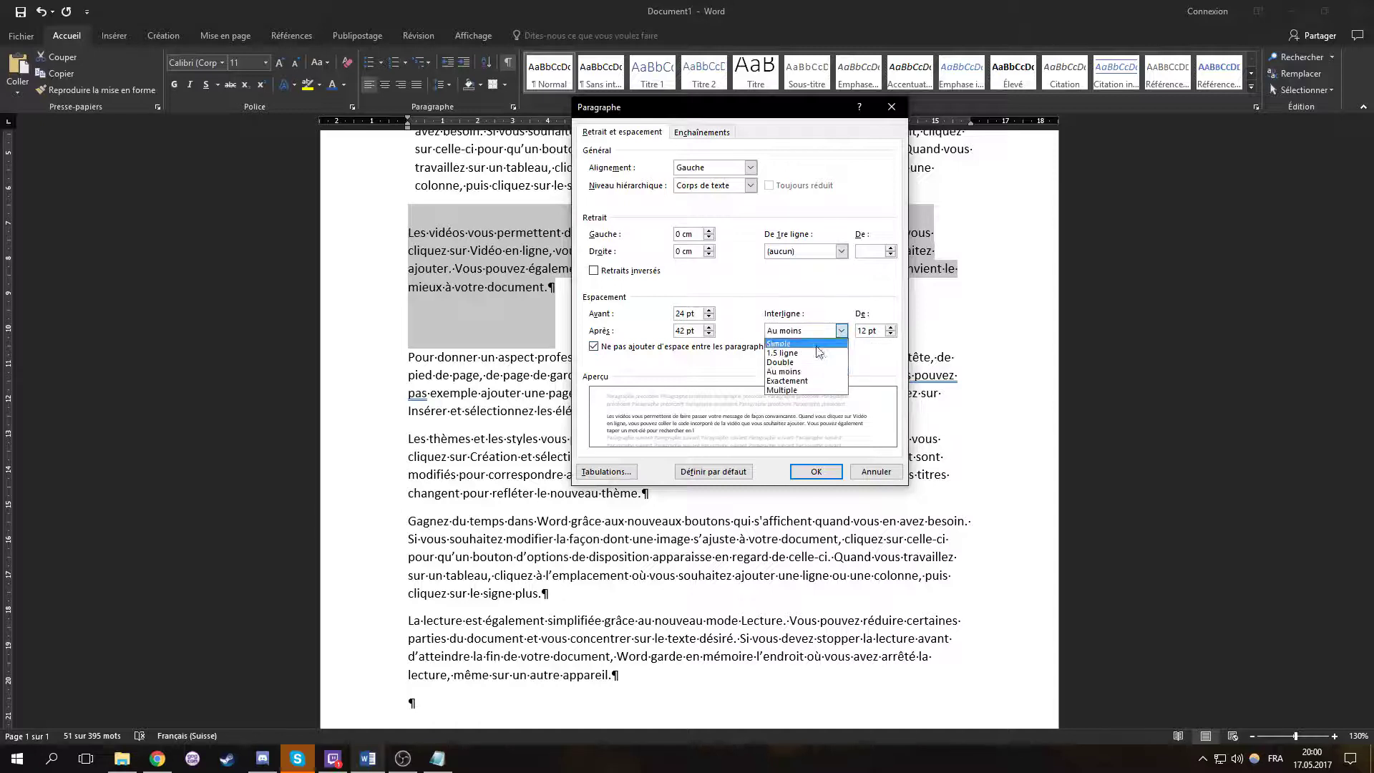
pyautogui.click(801, 344)
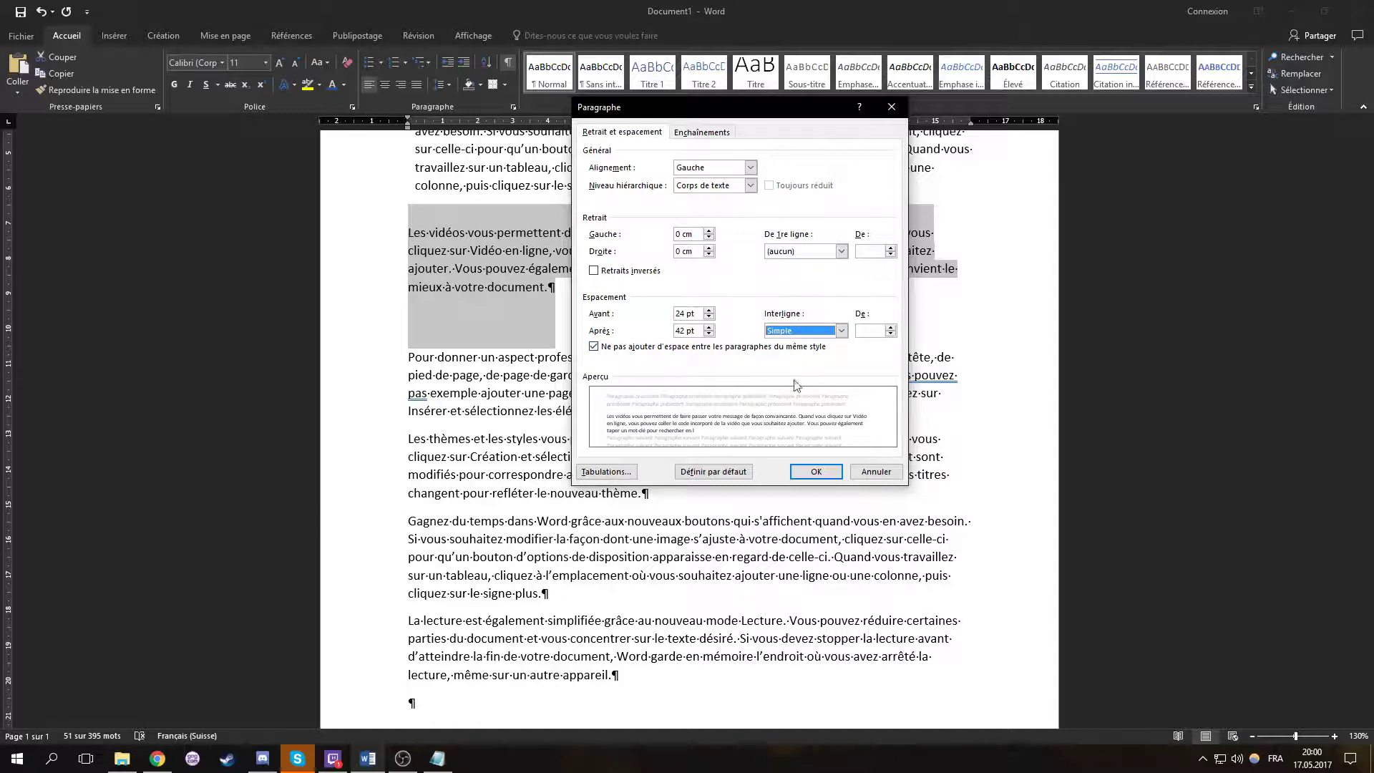
# Switch the selected paragraph's line spacing to Multiple with a value of 1.
pyautogui.click(891, 327)
pyautogui.click(890, 327)
pyautogui.click(891, 327)
pyautogui.click(890, 327)
pyautogui.click(890, 335)
pyautogui.click(890, 334)
pyautogui.click(890, 334)
pyautogui.click(890, 334)
pyautogui.click(890, 334)
pyautogui.click(890, 334)
pyautogui.click(890, 334)
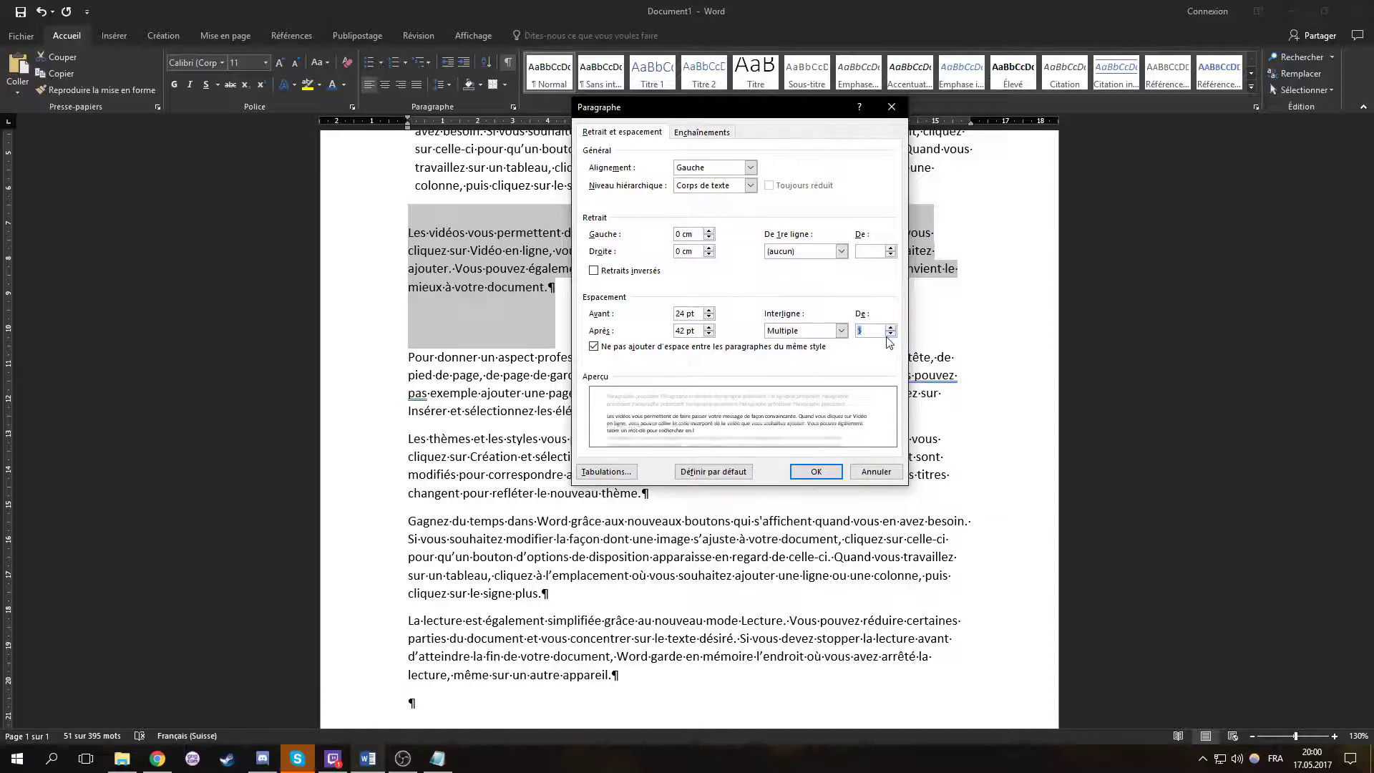
pyautogui.click(834, 331)
pyautogui.click(899, 371)
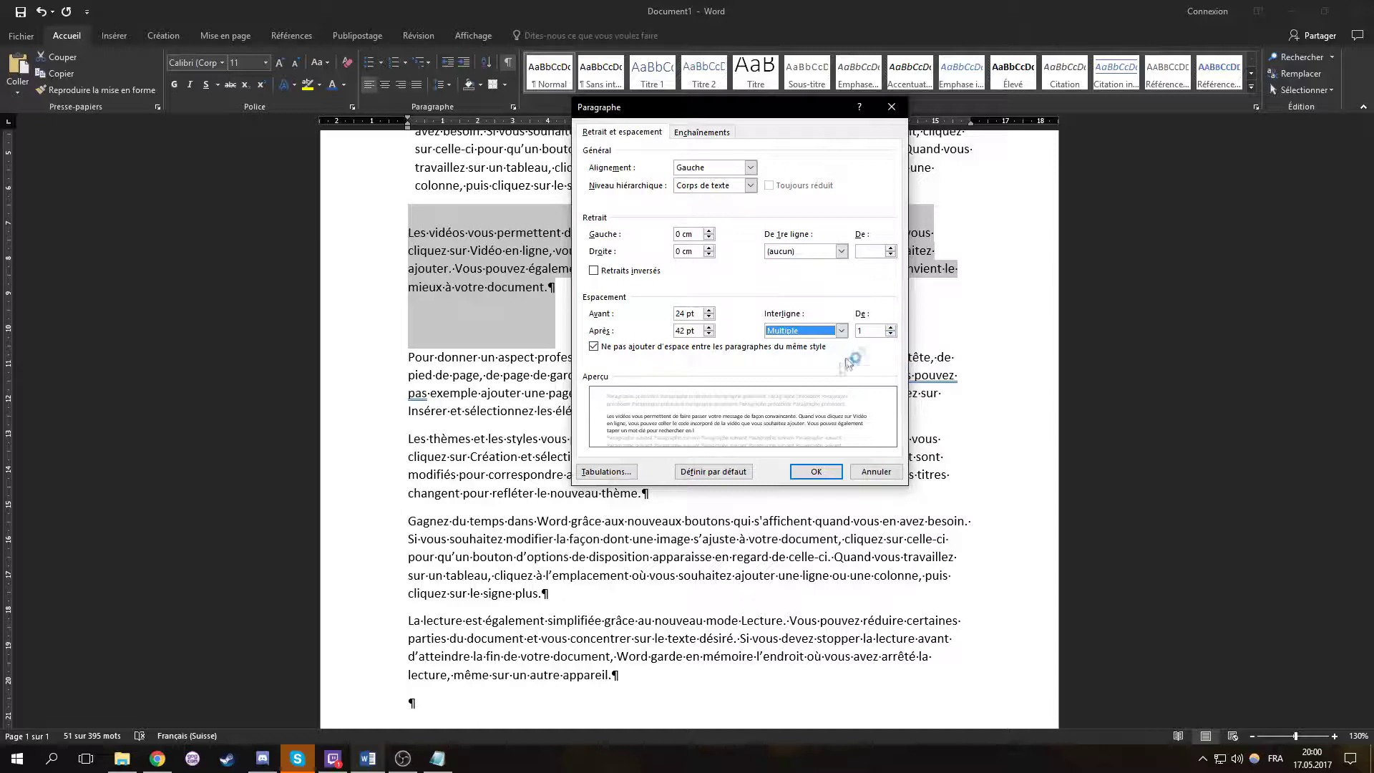
# Set the Multiple line spacing value to 2 and apply the paragraph settings.
pyautogui.click(891, 326)
pyautogui.click(890, 326)
pyautogui.click(841, 331)
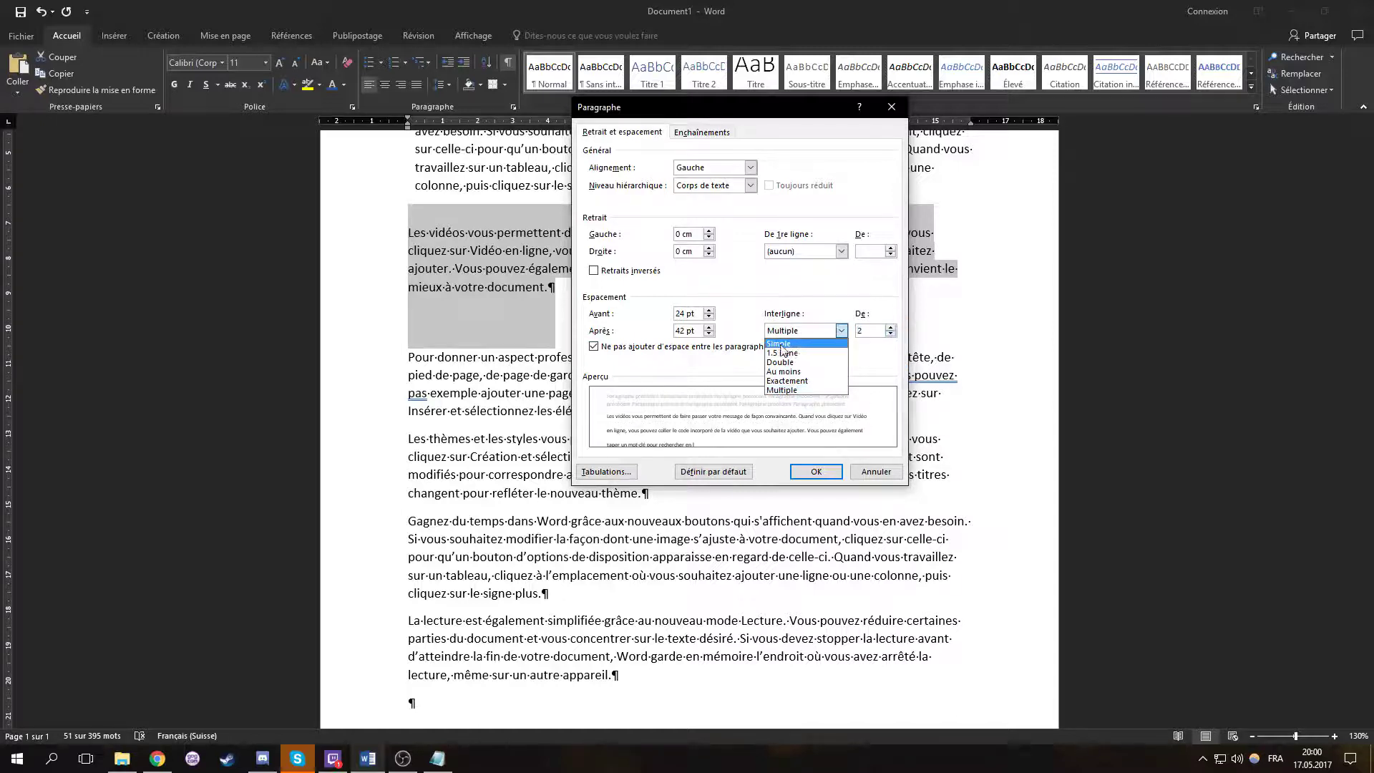
pyautogui.click(860, 357)
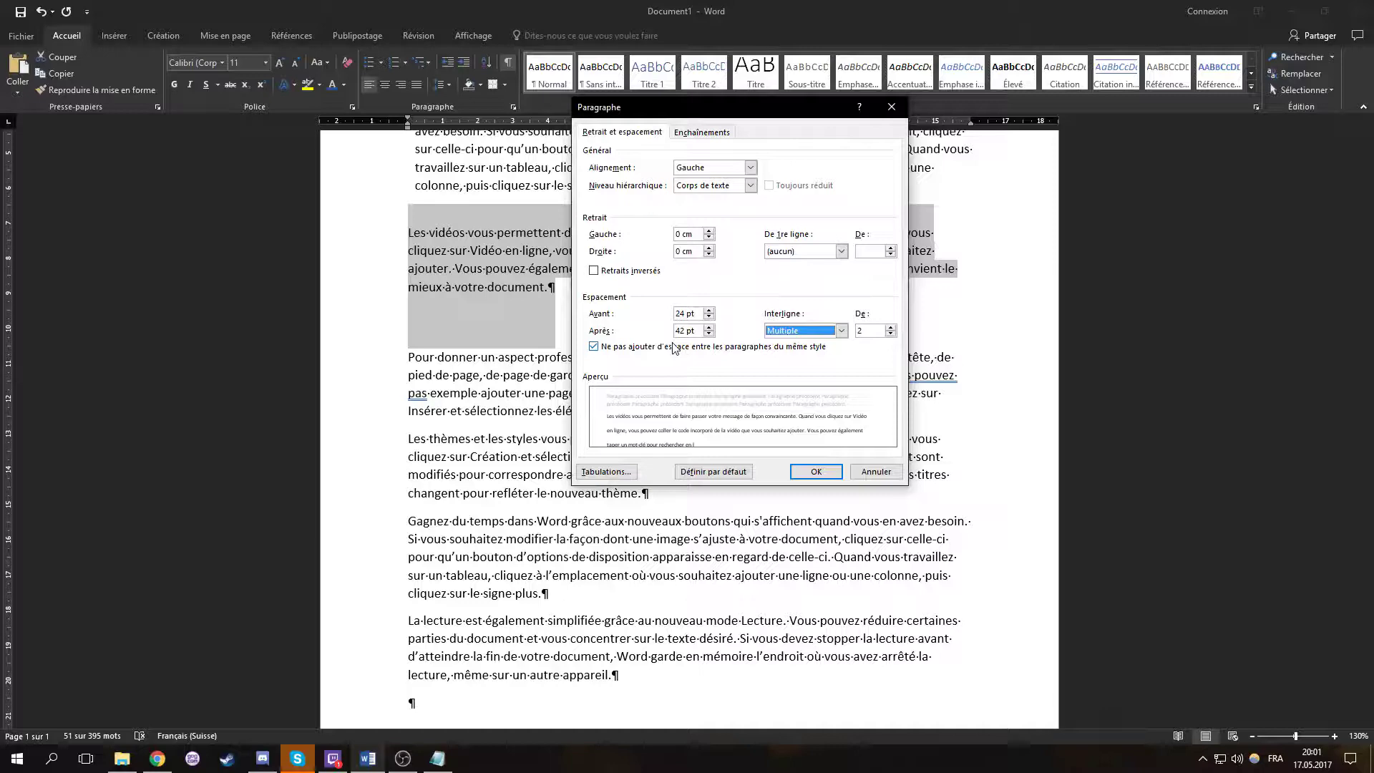
pyautogui.click(815, 470)
pyautogui.click(657, 307)
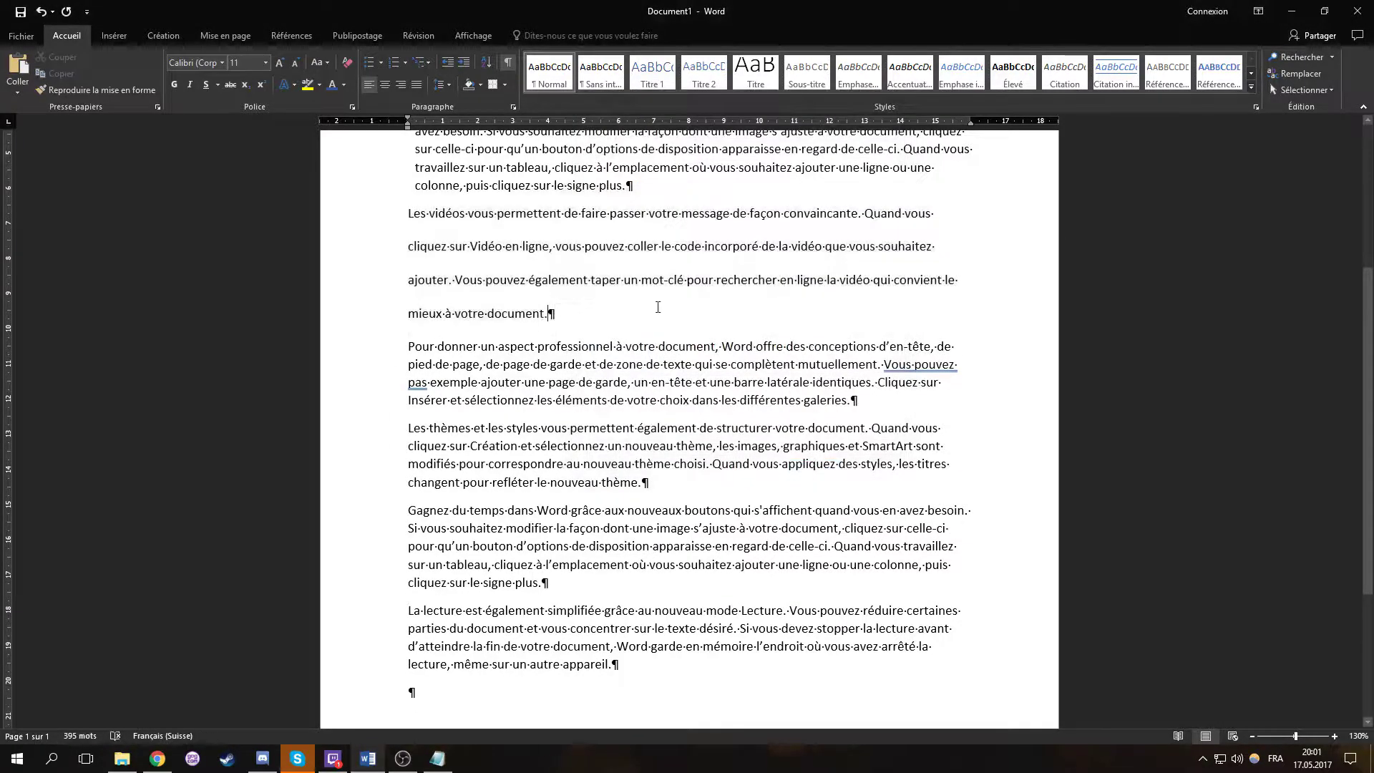
# Add a new line reading "Liste" below the "Les thèmes et les styles" paragraph.
pyautogui.click(839, 382)
pyautogui.click(650, 481)
pyautogui.press('Return')
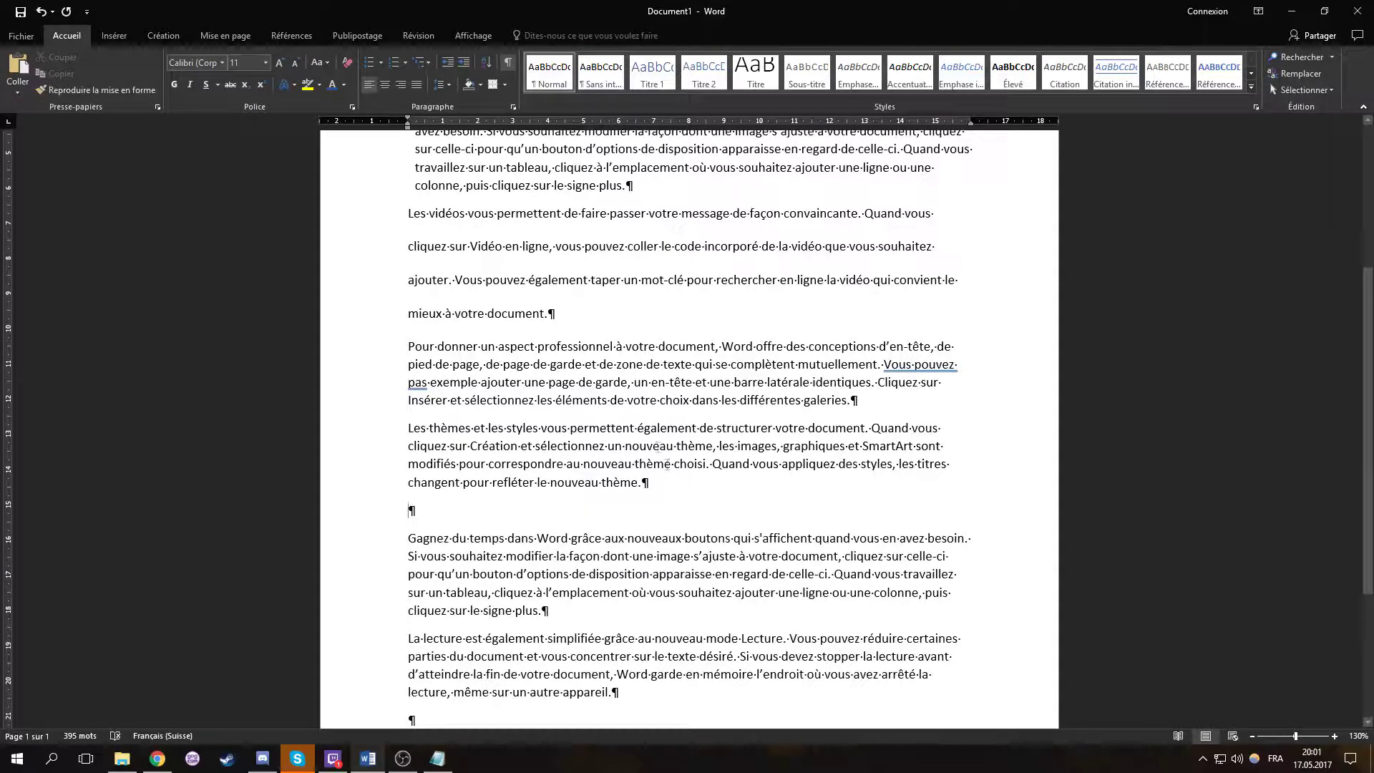
pyautogui.moveTo(659, 481); pyautogui.dragTo(442, 455)
pyautogui.click(476, 504)
pyautogui.write('Liste')
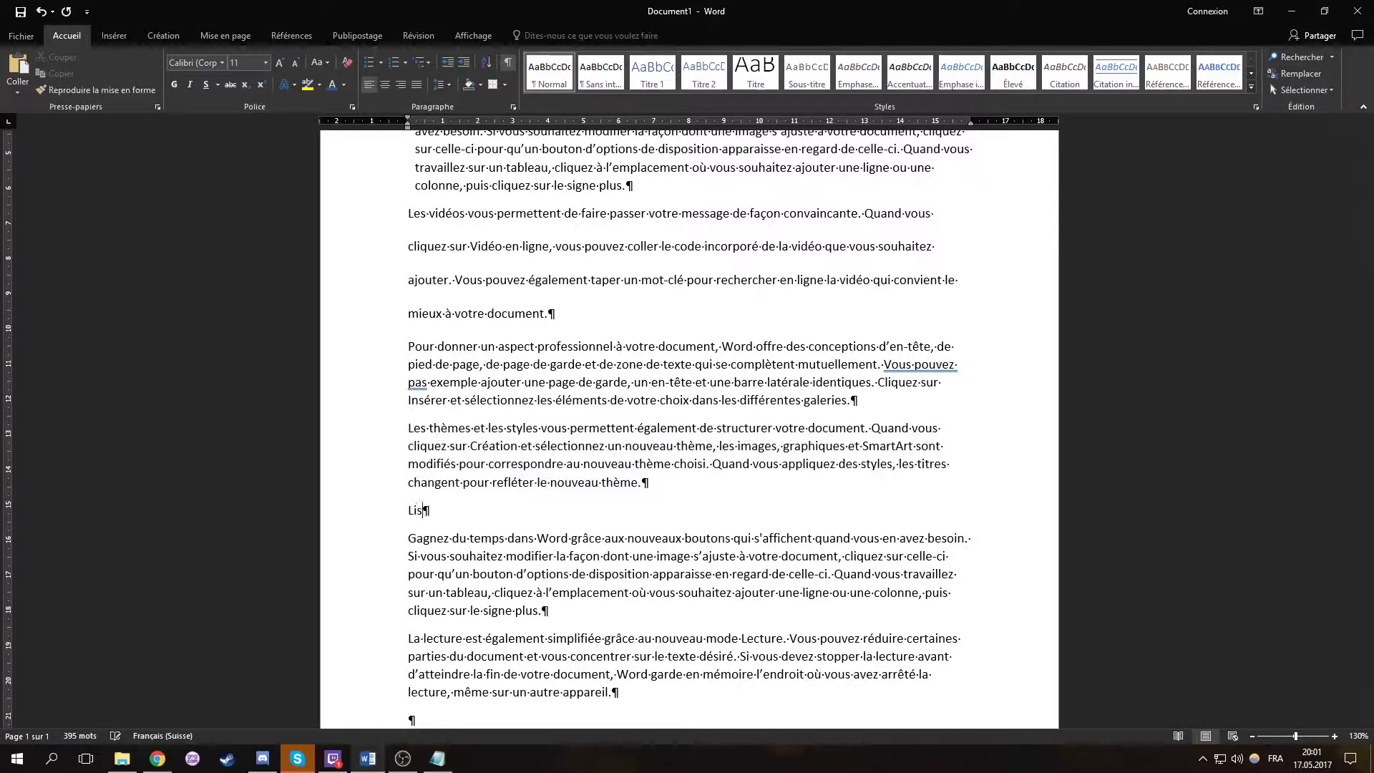
# Add three separate lines containing 1, 2 and 3 below "Liste".
pyautogui.press('Return')
pyautogui.write('1')
pyautogui.press('Return')
pyautogui.write('2')
pyautogui.press('Return')
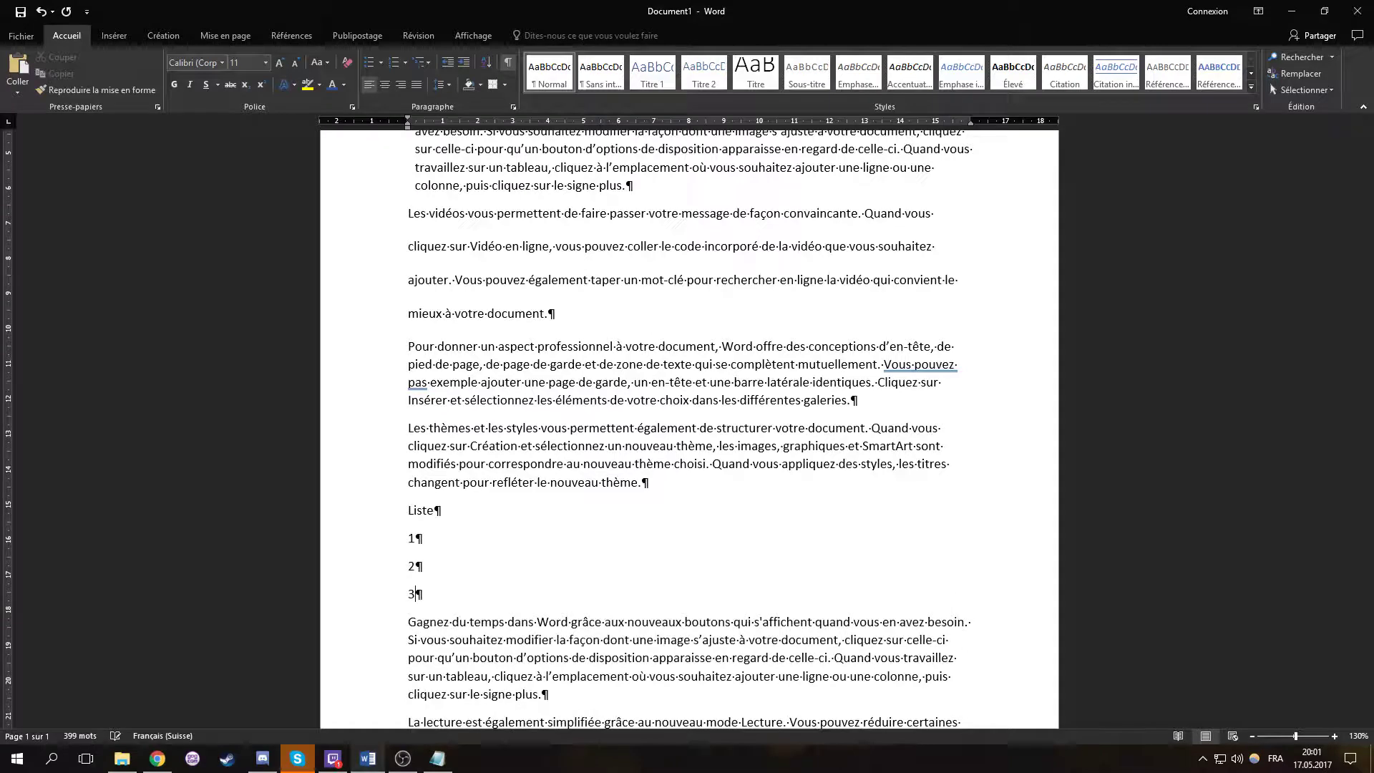
# Try bullets and automatic numbering on the lines 1, 2 and 3, leaving both off.
pyautogui.moveTo(448, 577); pyautogui.dragTo(405, 538)
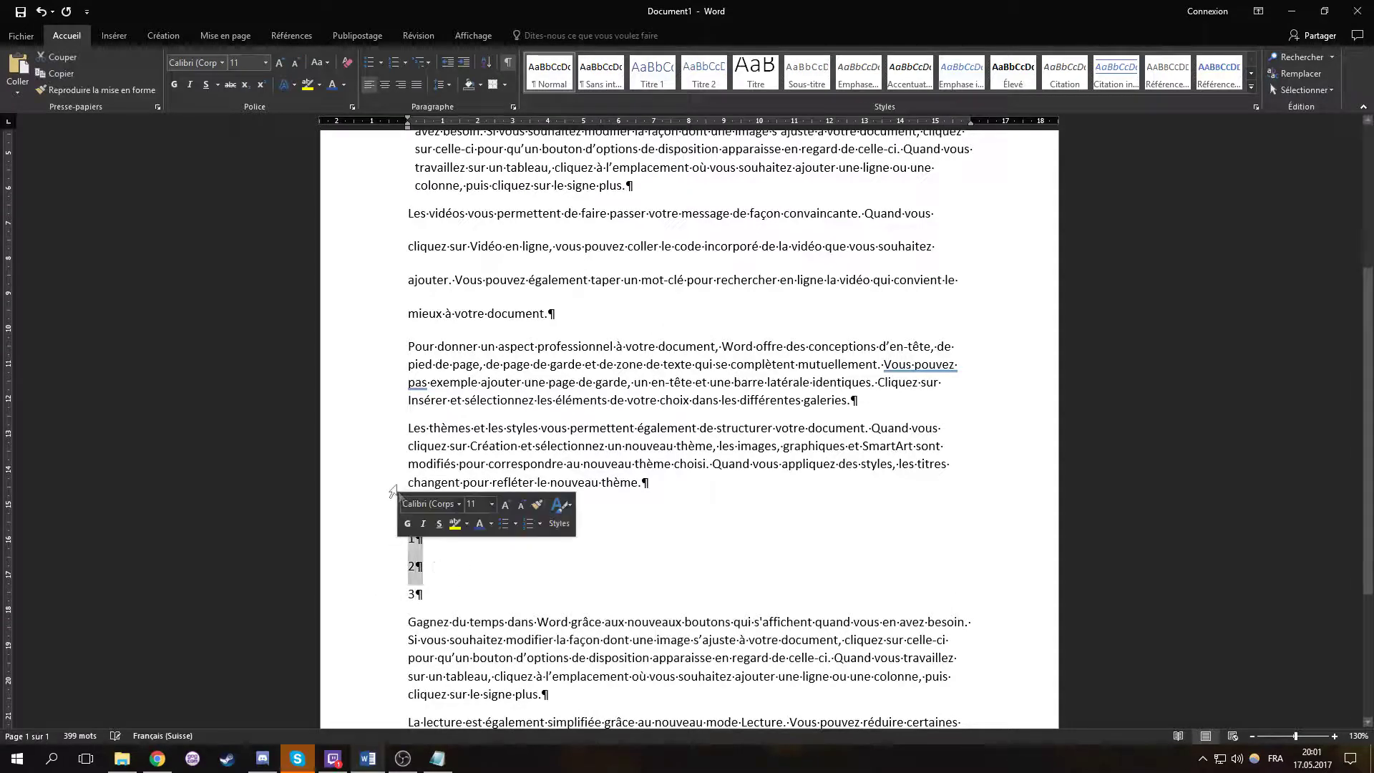
pyautogui.click(434, 613)
pyautogui.moveTo(425, 603); pyautogui.dragTo(392, 538)
pyautogui.click(423, 607)
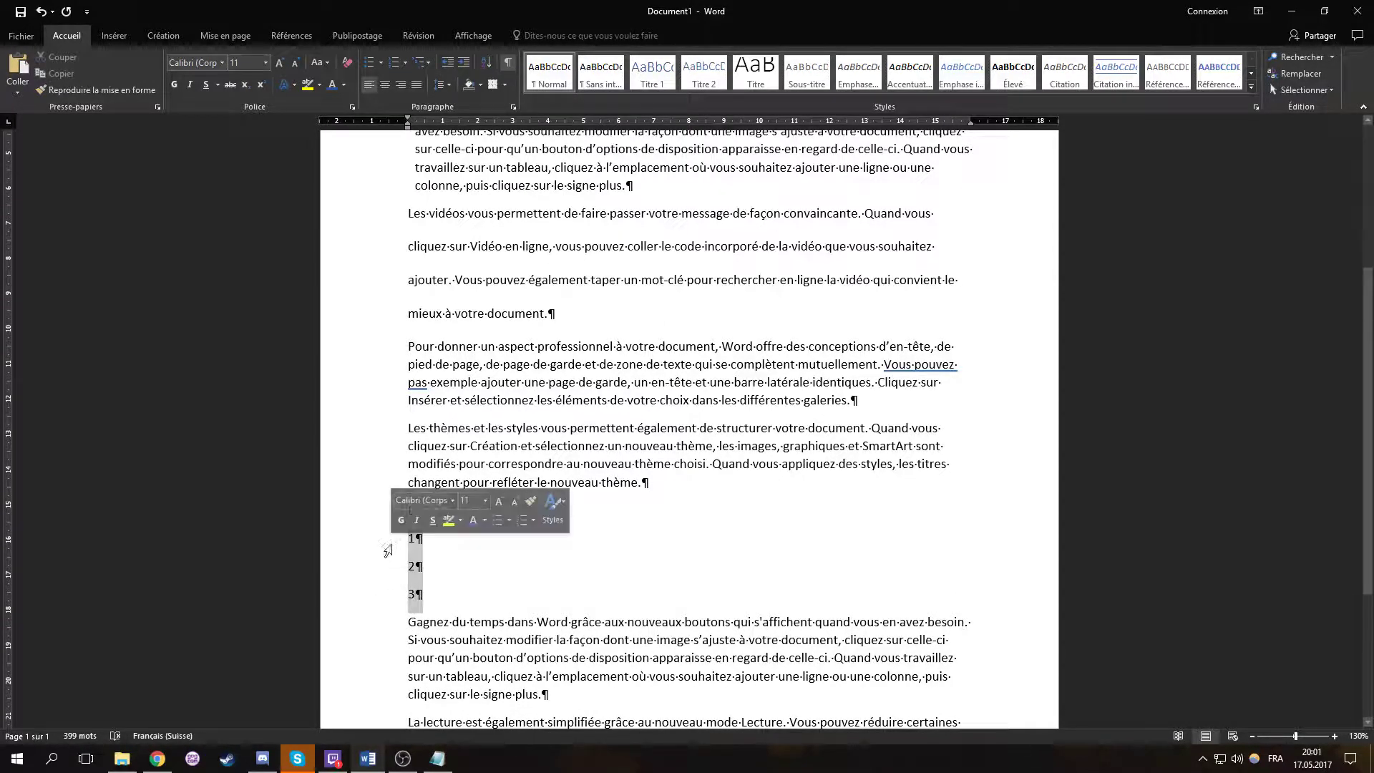
pyautogui.click(380, 62)
pyautogui.click(368, 63)
pyautogui.click(367, 63)
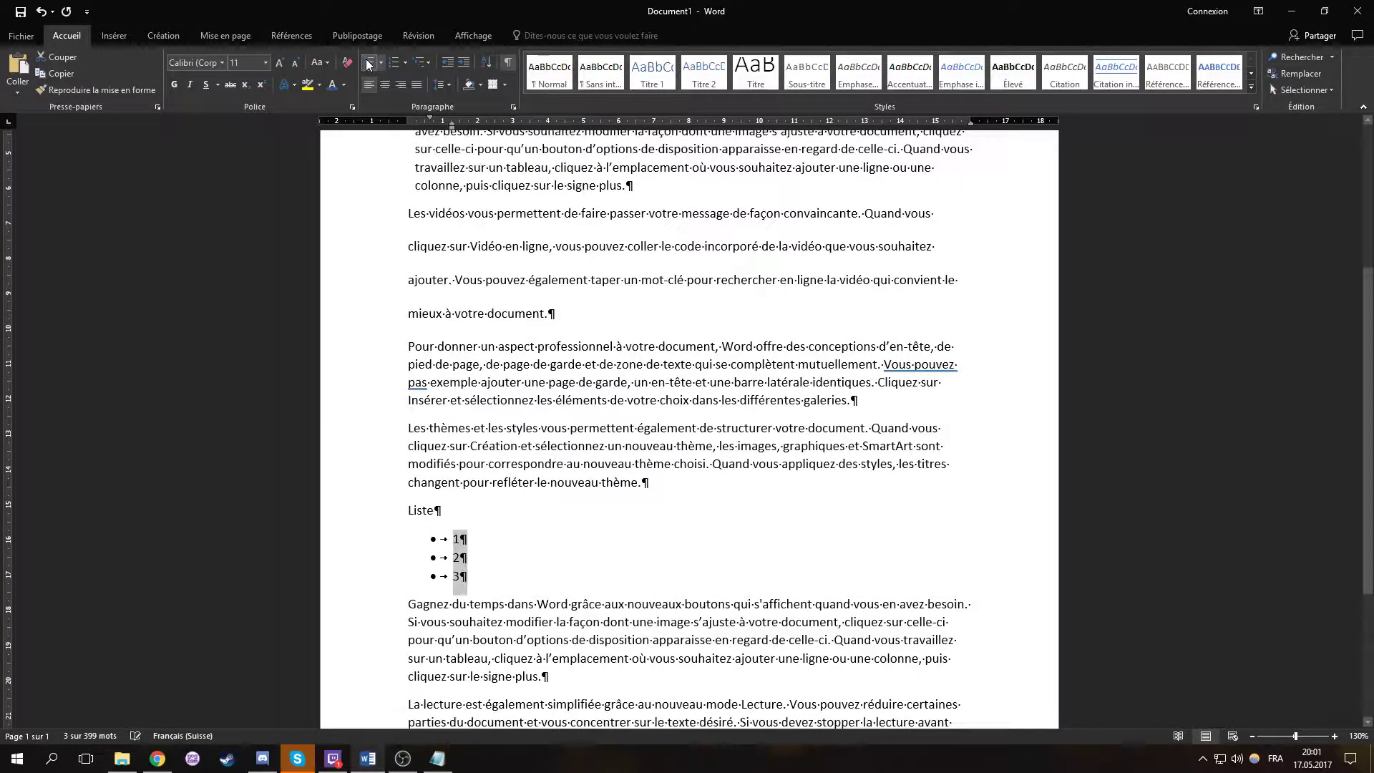
pyautogui.click(366, 63)
pyautogui.click(392, 63)
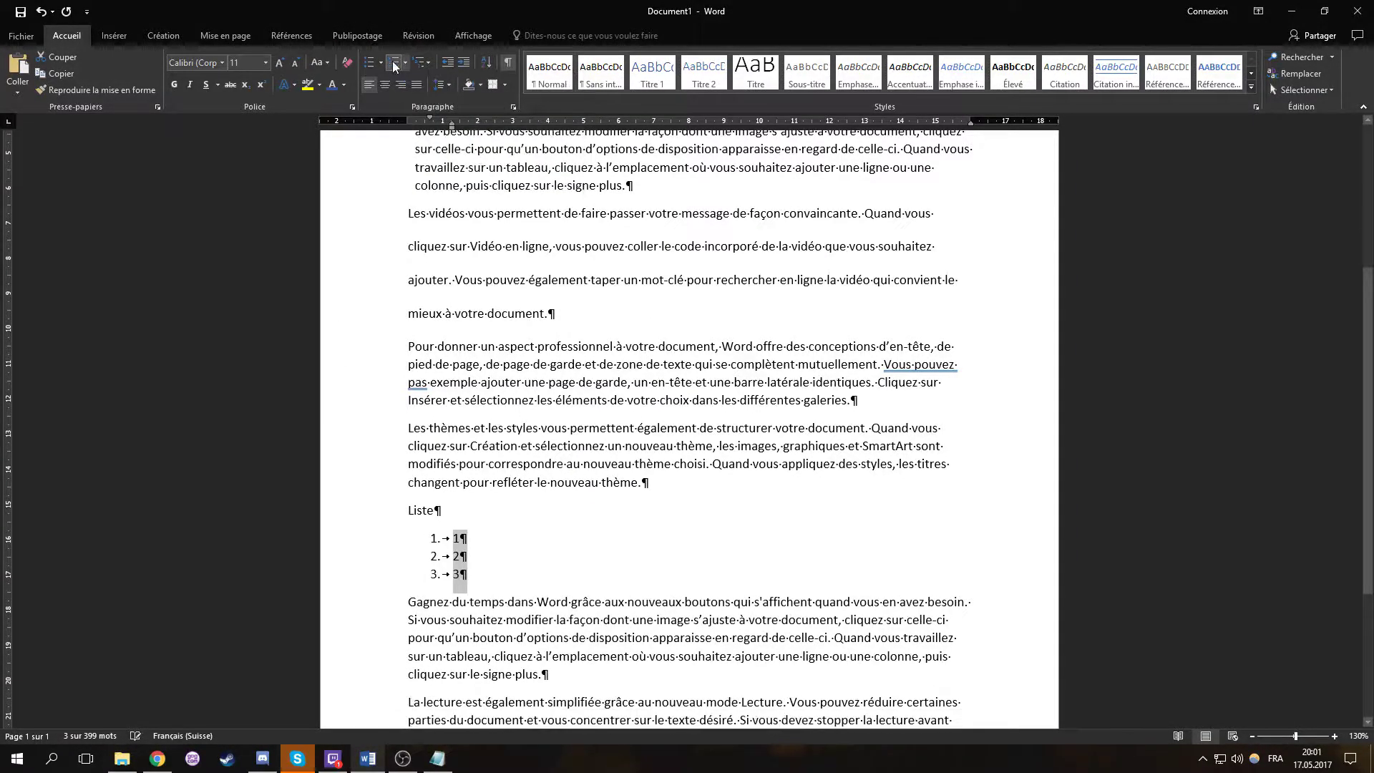
pyautogui.click(394, 61)
# Define a new multilevel list with I, II, III numbering for level 1 and apply it to the lines 1, 2 and 3.
pyautogui.click(420, 62)
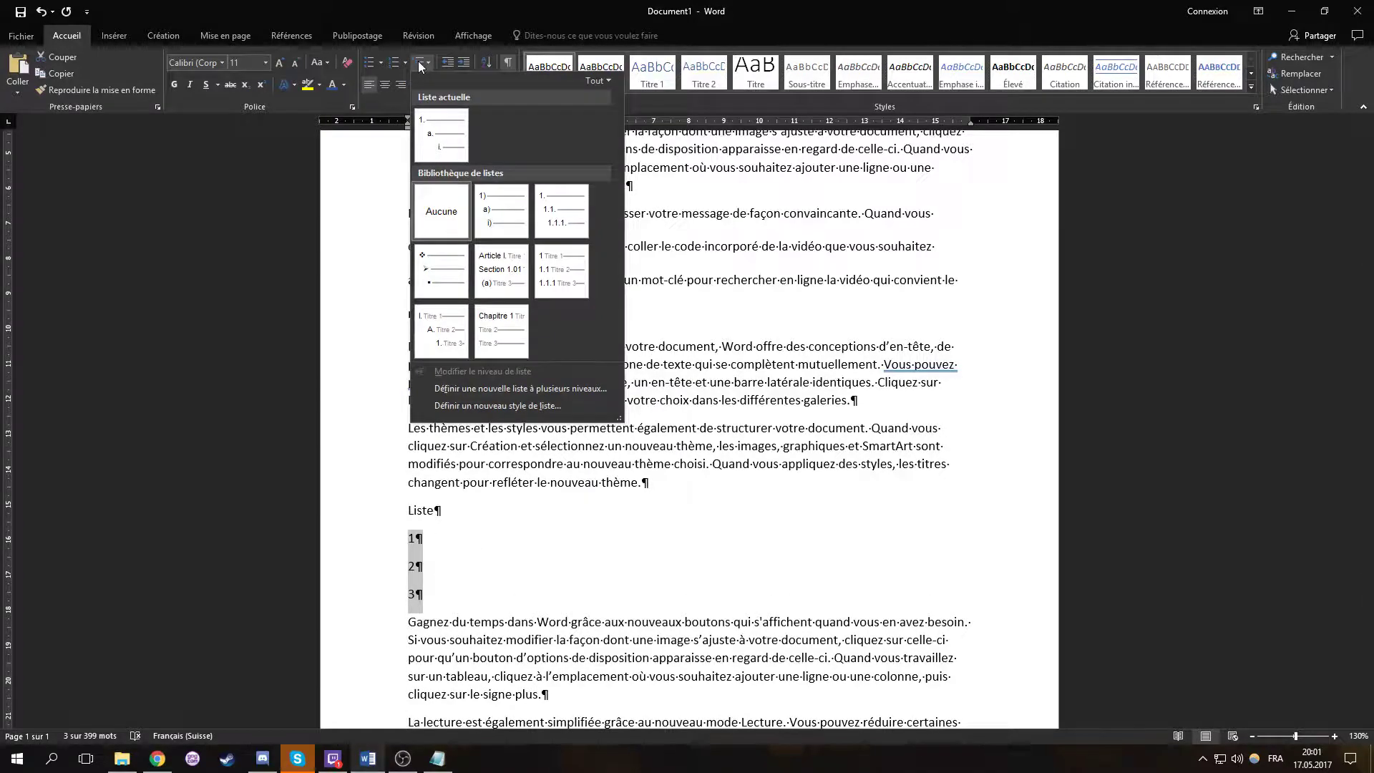
pyautogui.click(521, 388)
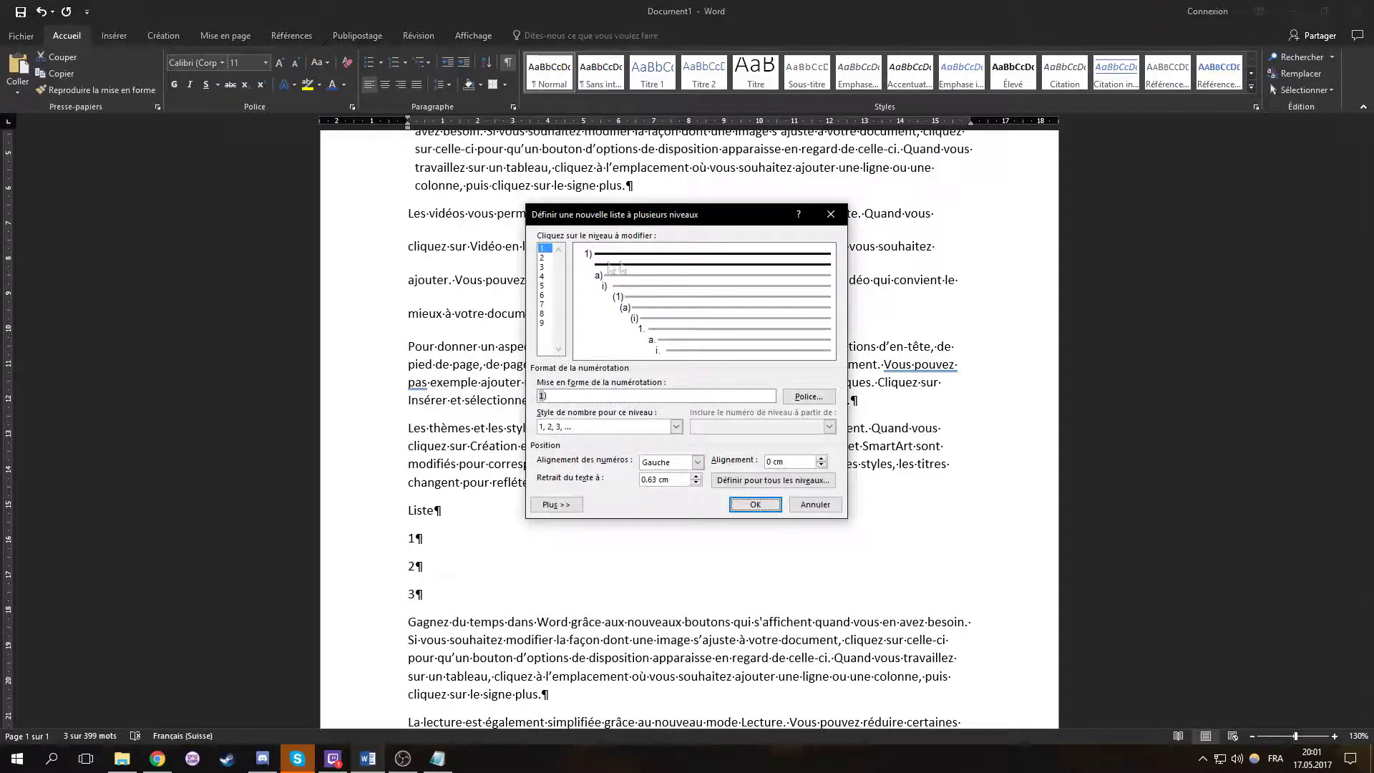
pyautogui.click(543, 258)
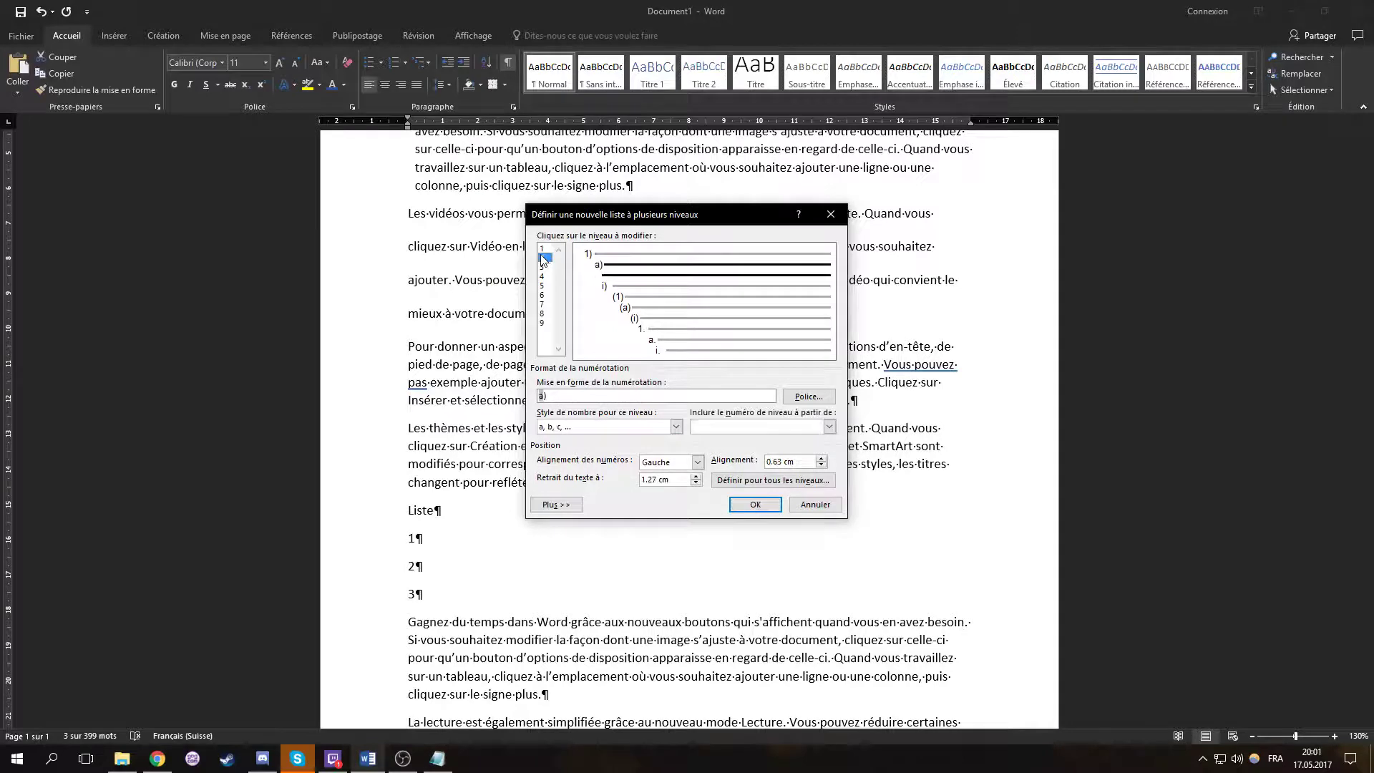
pyautogui.click(542, 248)
pyautogui.click(602, 427)
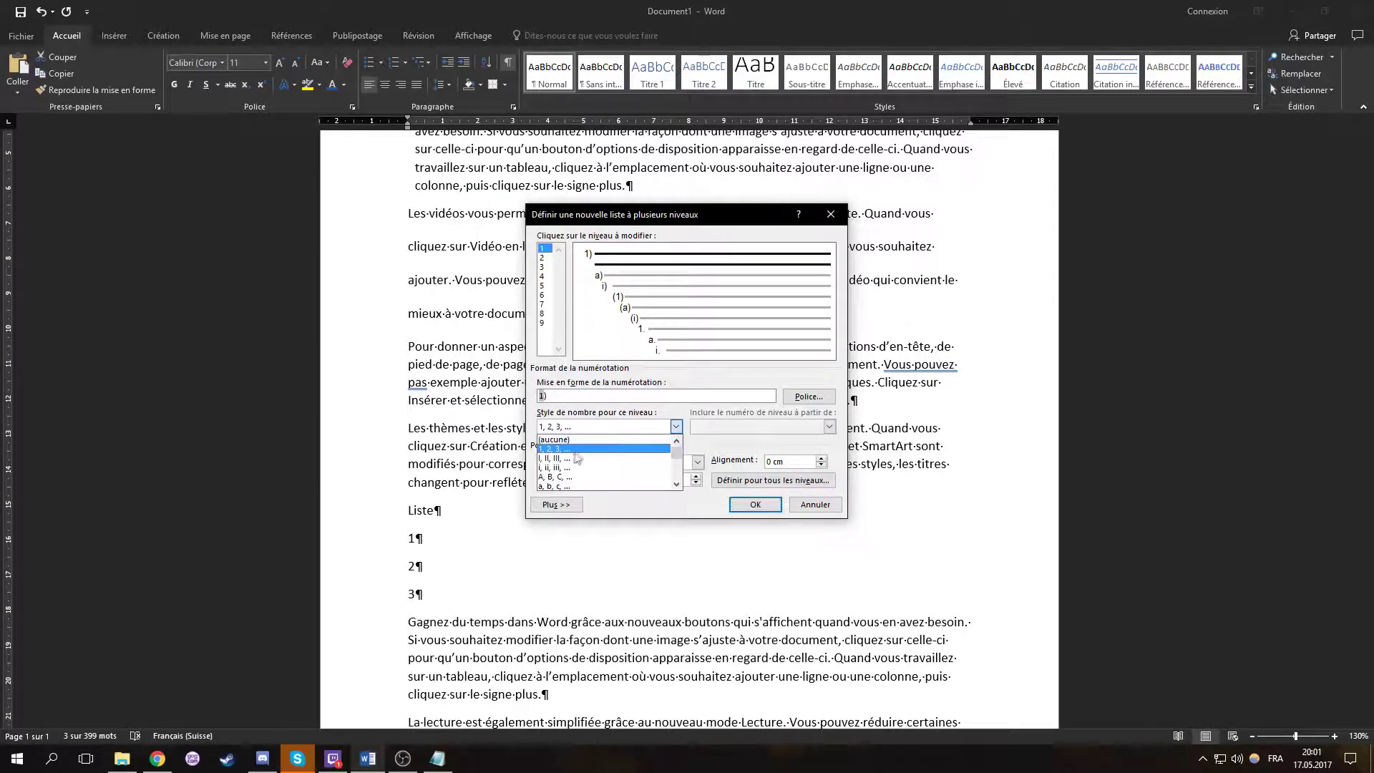
pyautogui.click(576, 458)
pyautogui.click(603, 275)
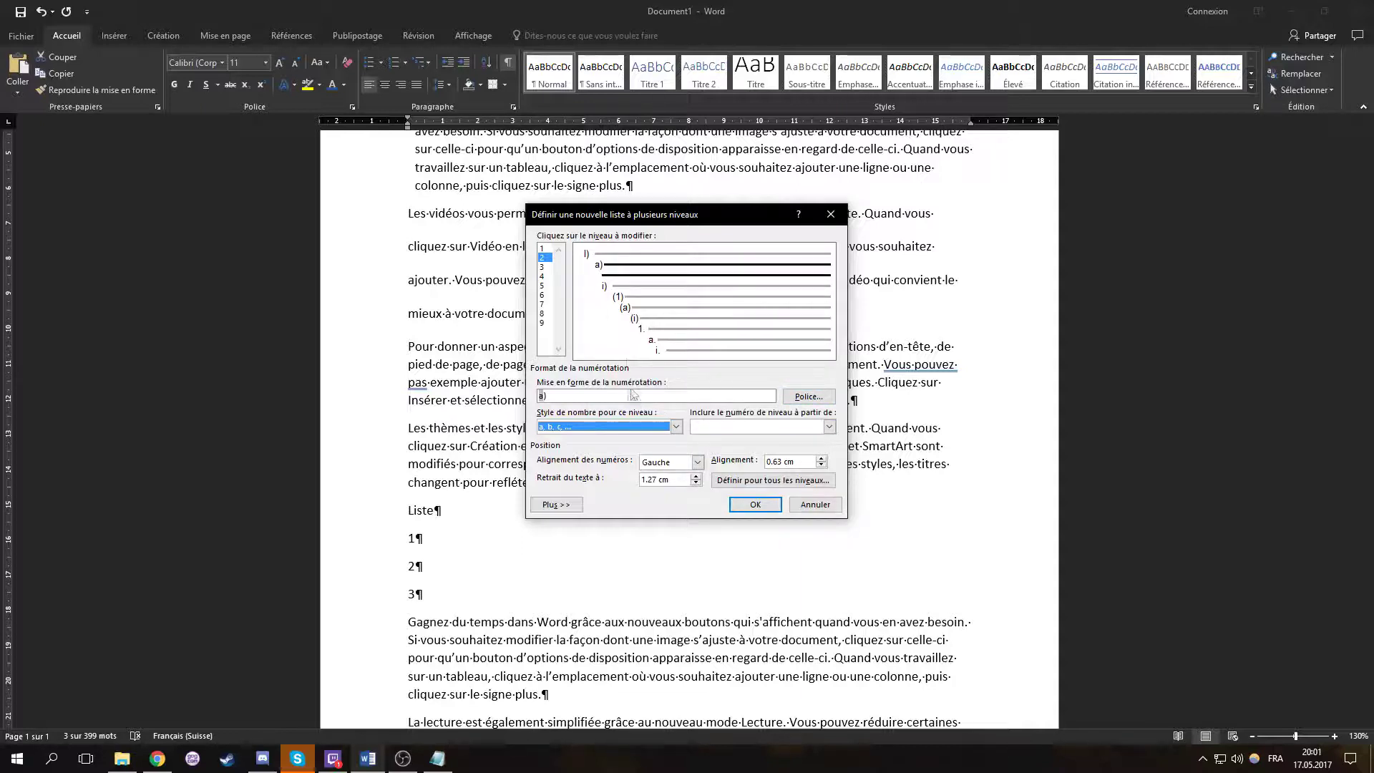
pyautogui.click(545, 267)
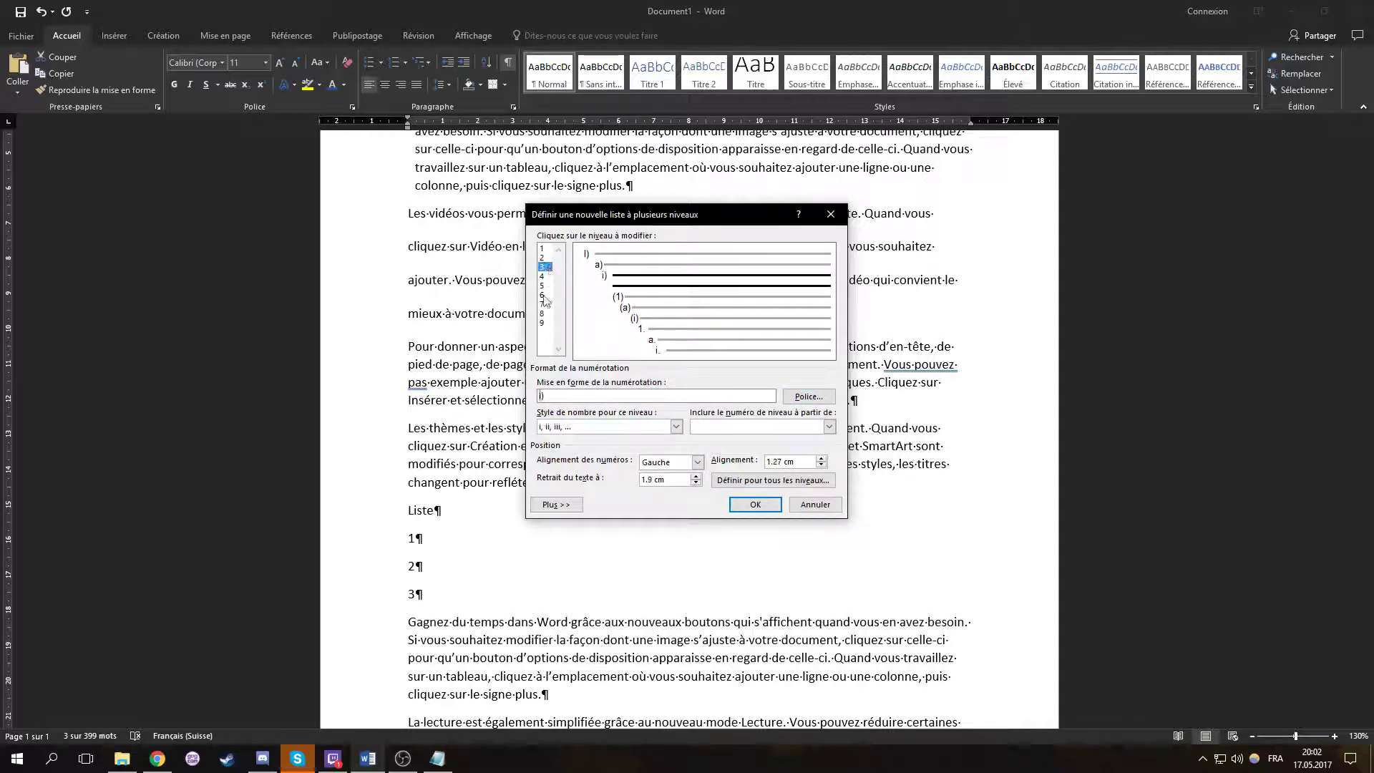
pyautogui.click(542, 277)
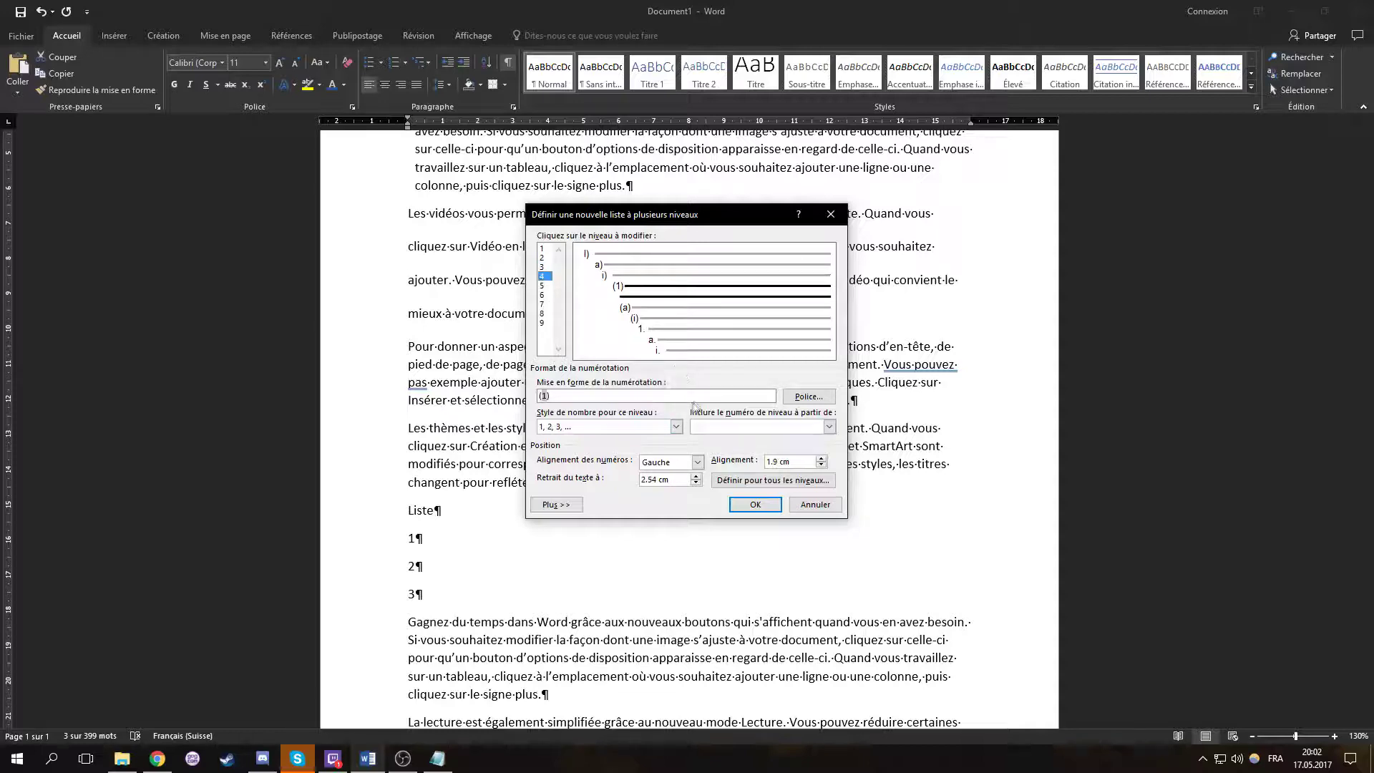
pyautogui.click(755, 505)
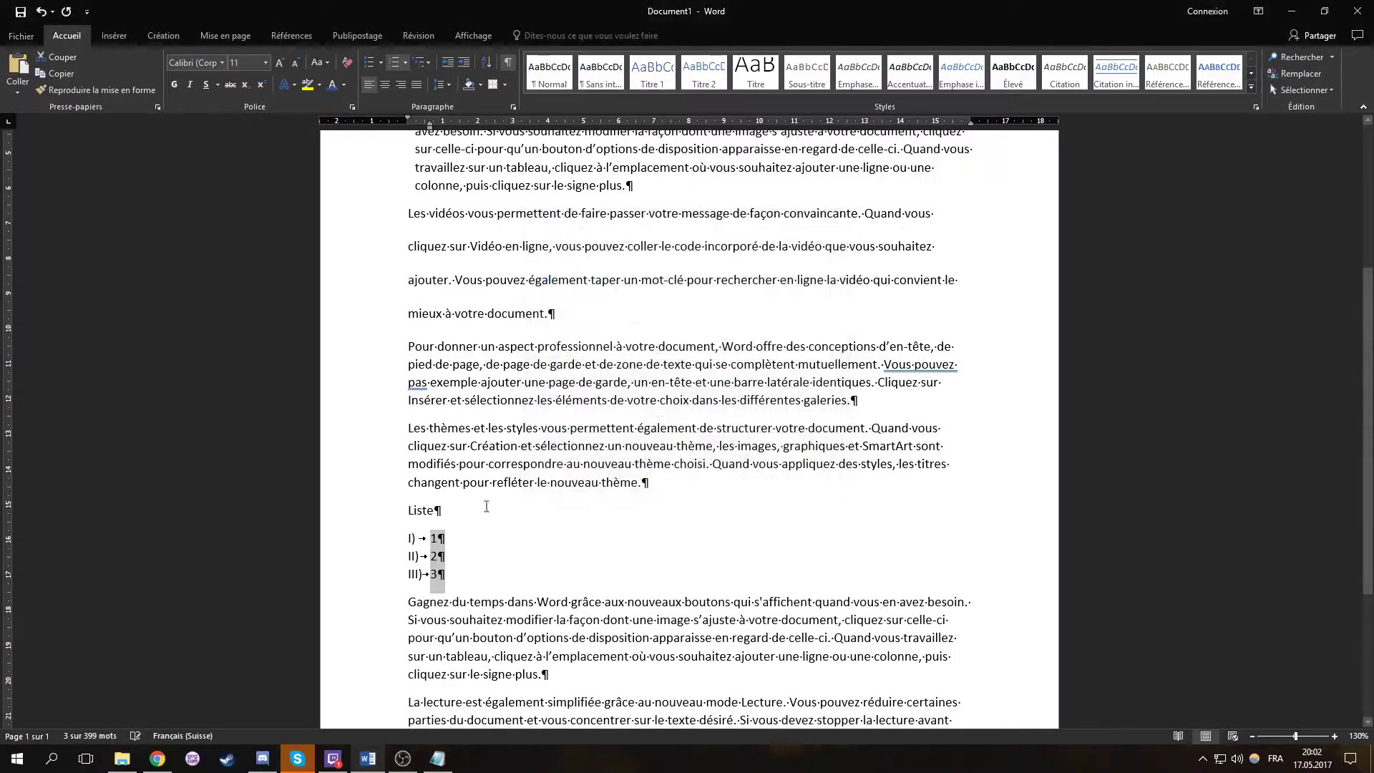
# Try a new numbered item and an unnumbered line break after the first list item, removing each one.
pyautogui.click(477, 528)
pyautogui.press('Return')
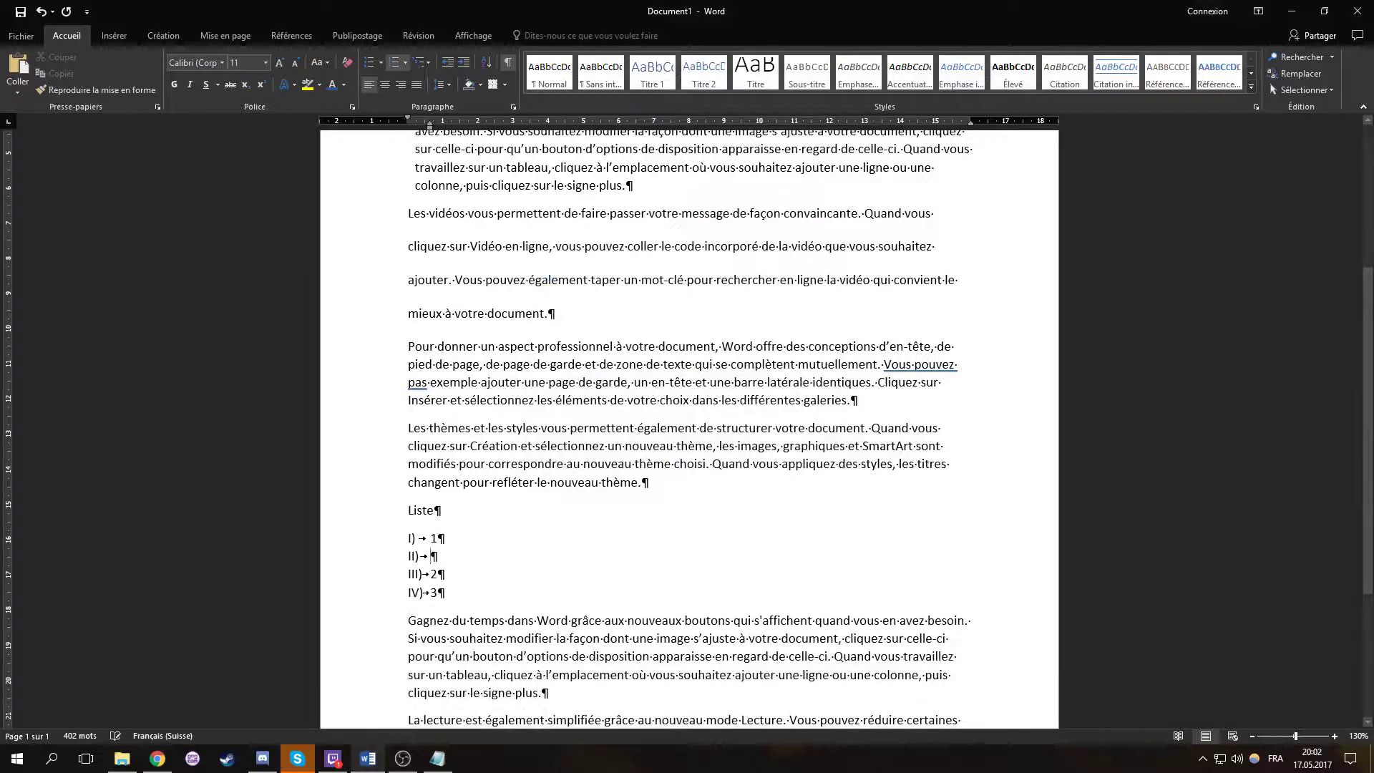
pyautogui.press('BackSpace')
pyautogui.press('BackSpace')
pyautogui.press('BackSpace')
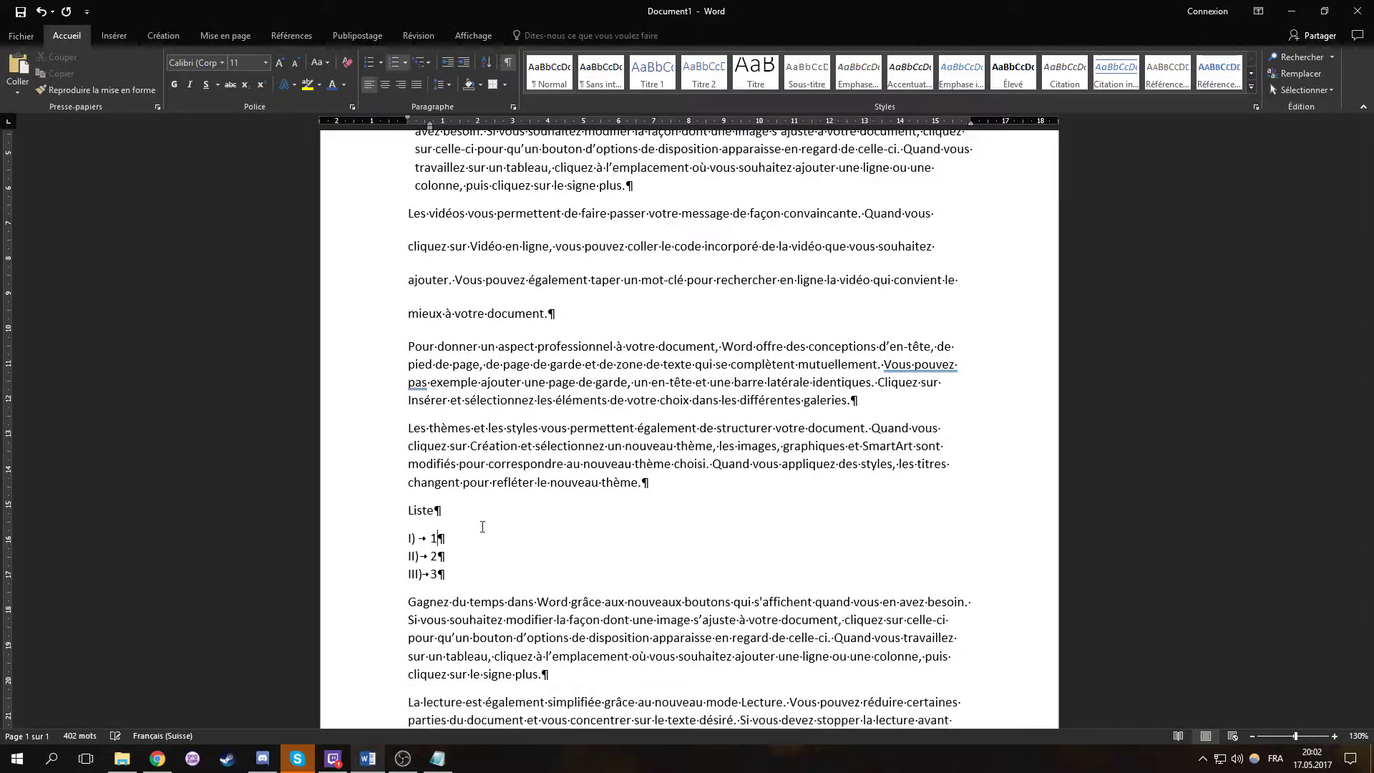
pyautogui.hotkey('shift', 'Return')
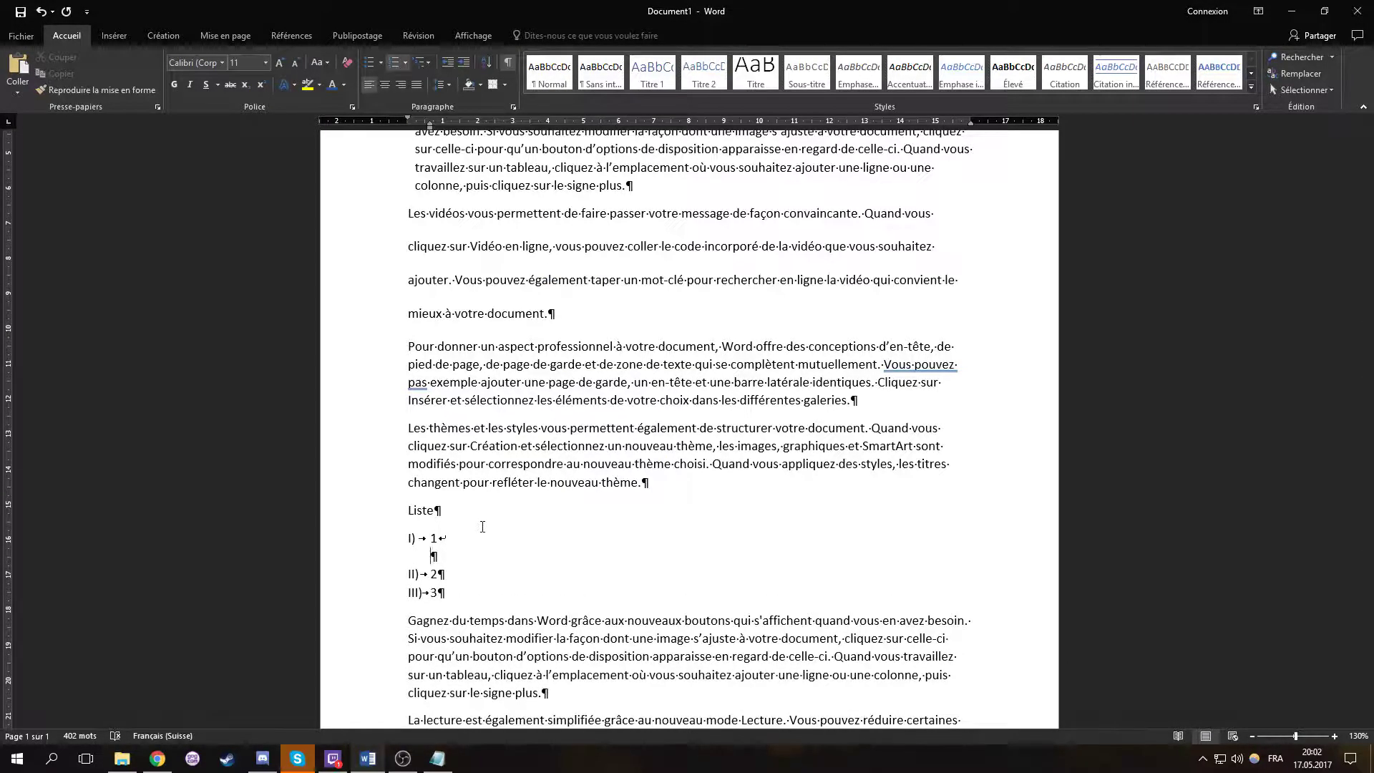
pyautogui.press('BackSpace')
pyautogui.press('BackSpace')
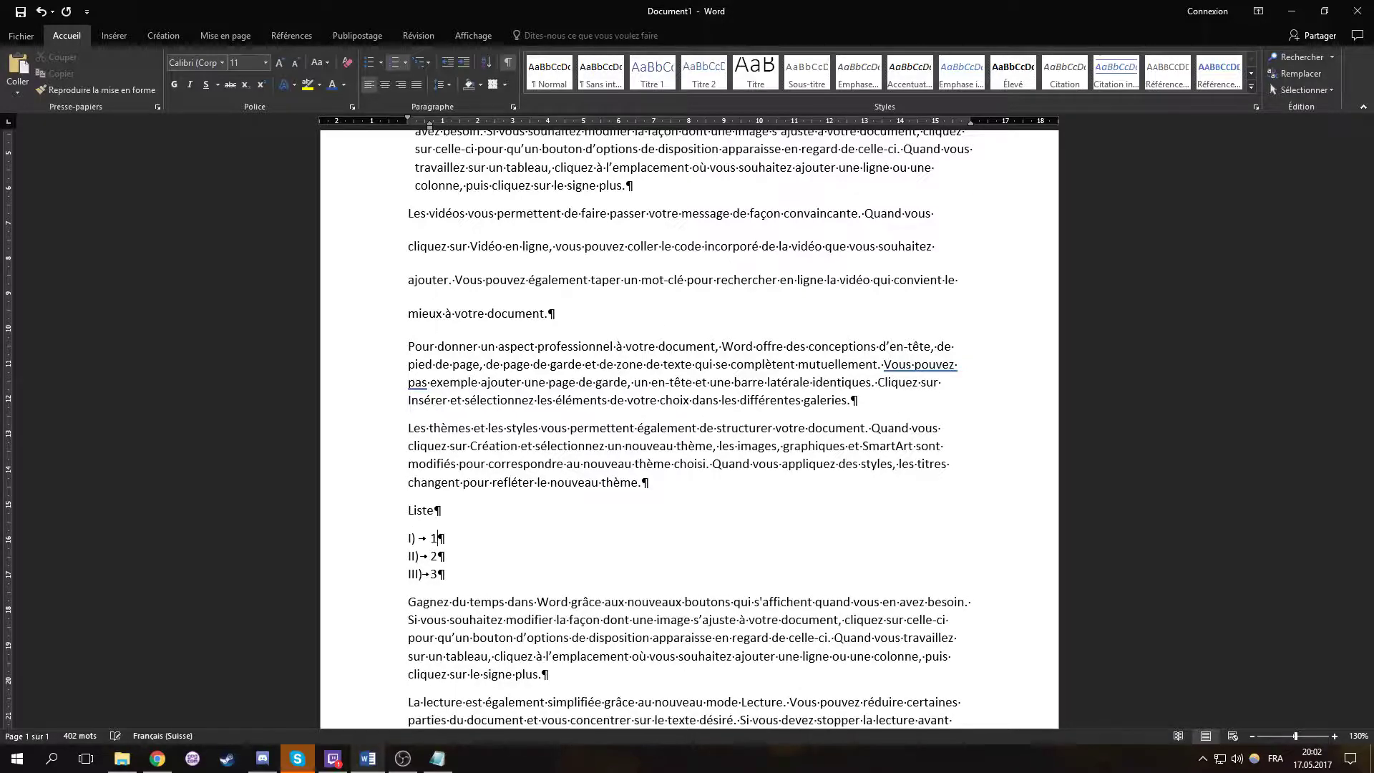
# Try removing the first item's numbering, undo it, and insert an empty unnumbered line after that item.
pyautogui.click(387, 63)
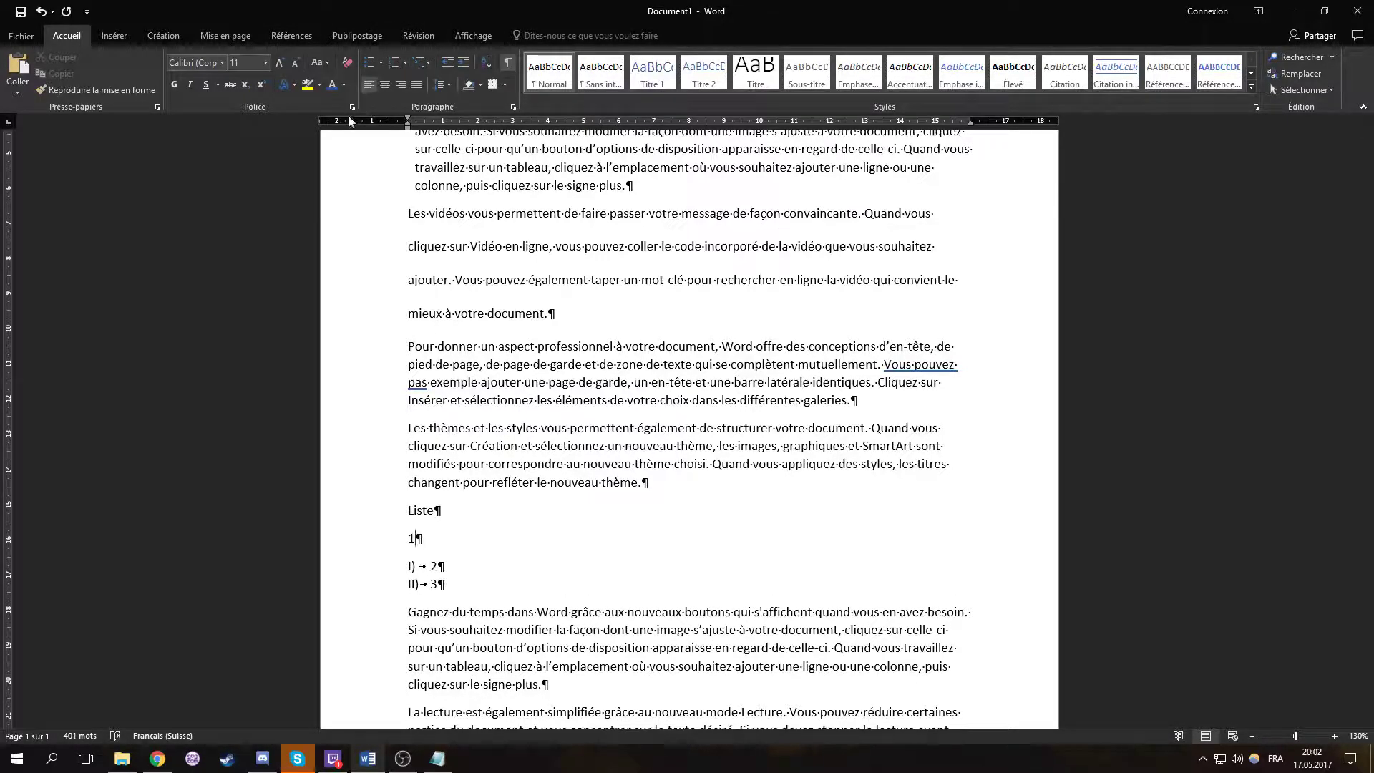
pyautogui.hotkey('ctrl', 'z')
pyautogui.press('Return')
pyautogui.press('Return')
# Delete all the list items below "Liste" and merge that line with the "Gagnez du temps" paragraph.
pyautogui.click(453, 610)
pyautogui.hotkey('shift', 'Up')
pyautogui.hotkey('shift', 'Up')
pyautogui.hotkey('shift', 'Up')
pyautogui.hotkey('shift', 'Up')
pyautogui.moveTo(453, 612); pyautogui.dragTo(458, 538)
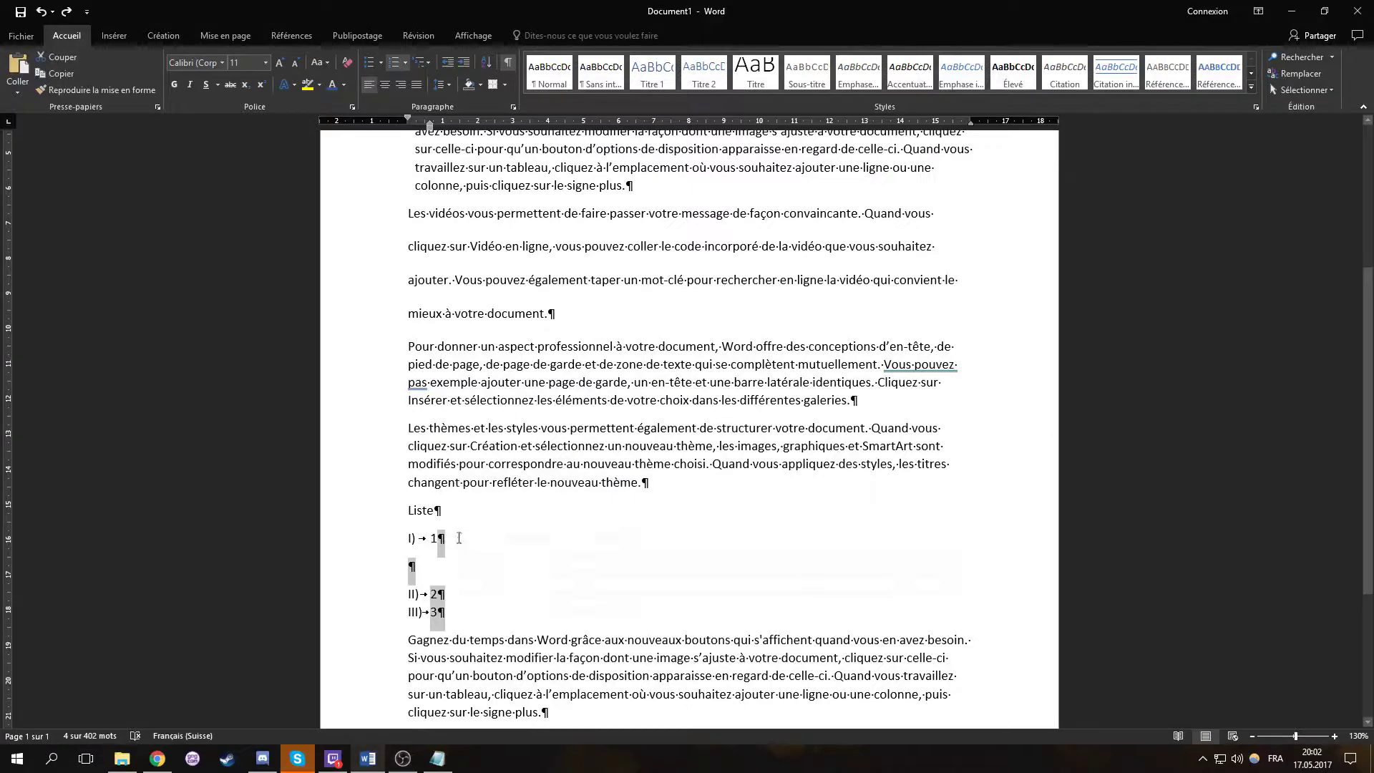
pyautogui.press('BackSpace')
pyautogui.press('BackSpace')
pyautogui.press('BackSpace')
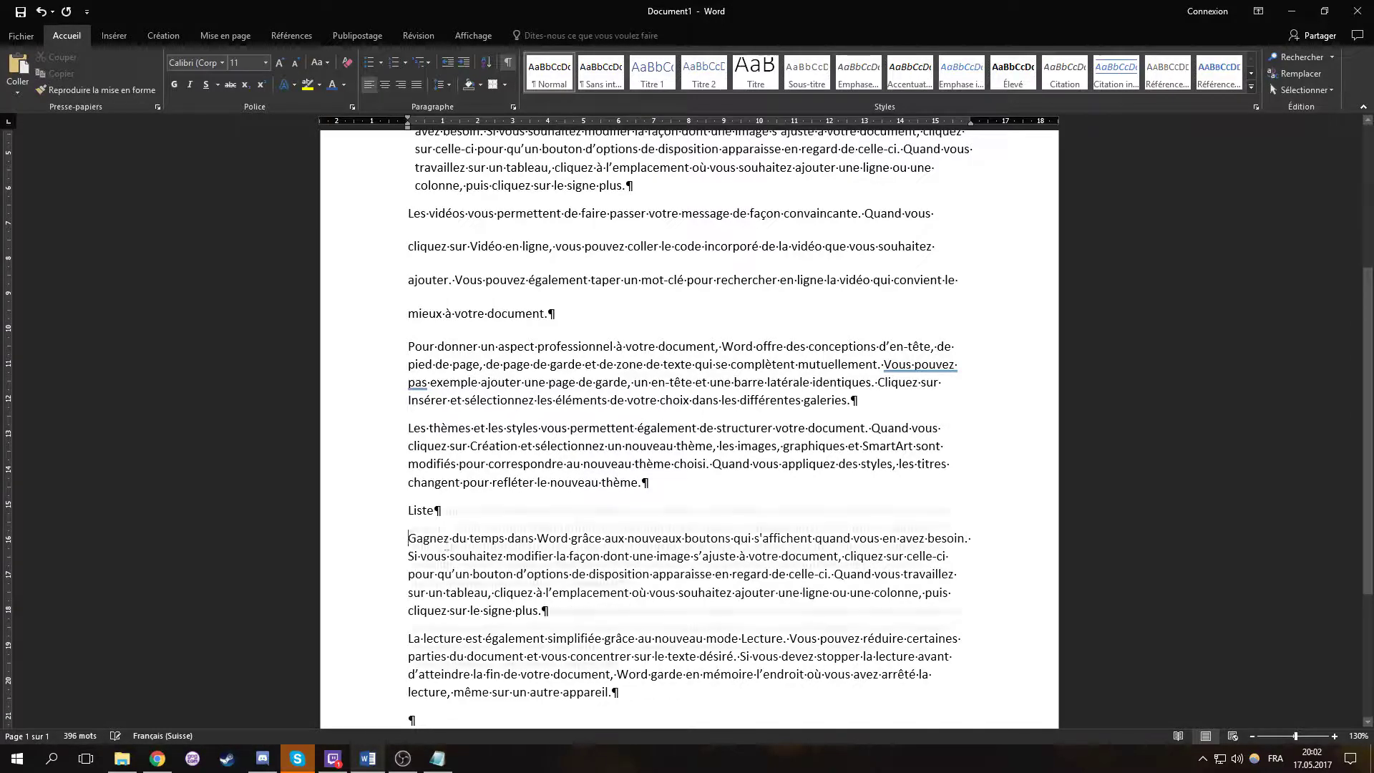
pyautogui.press('BackSpace')
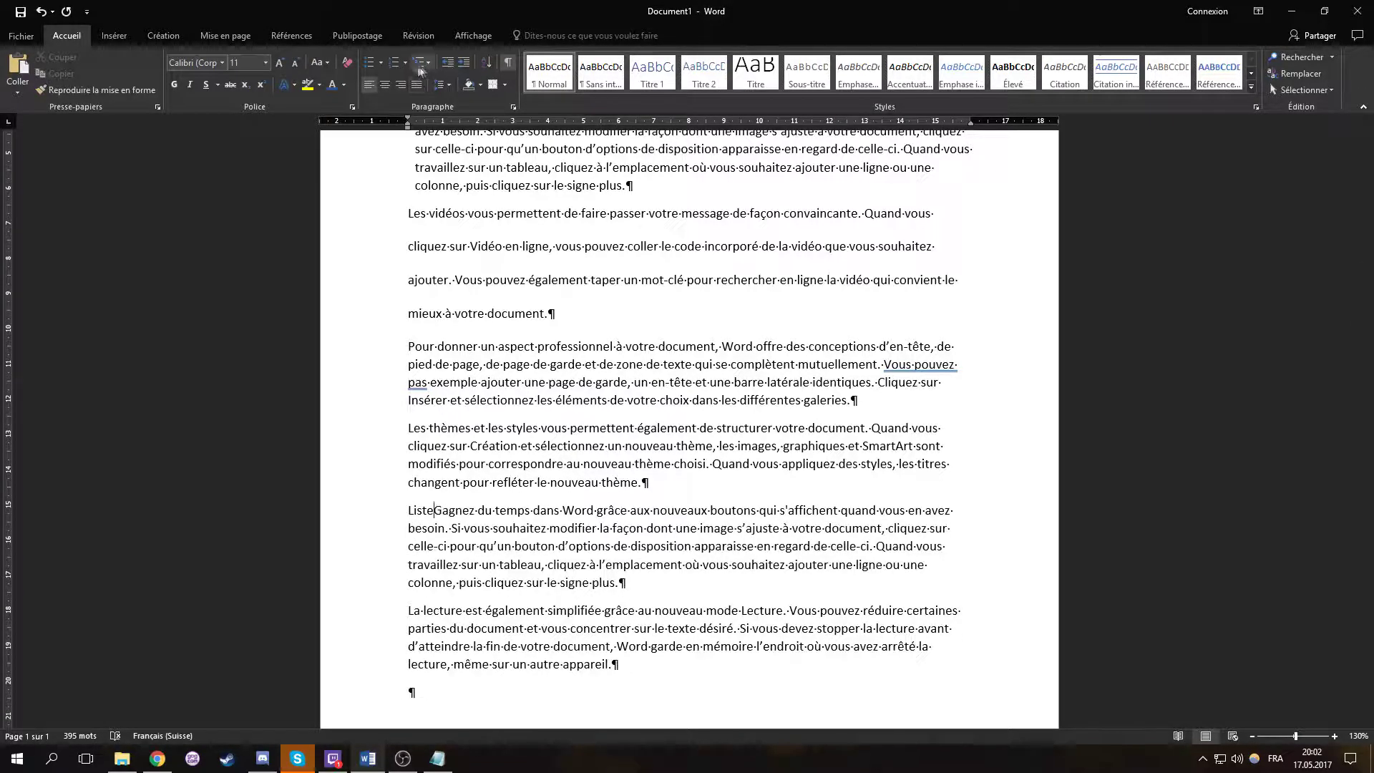
pyautogui.click(421, 65)
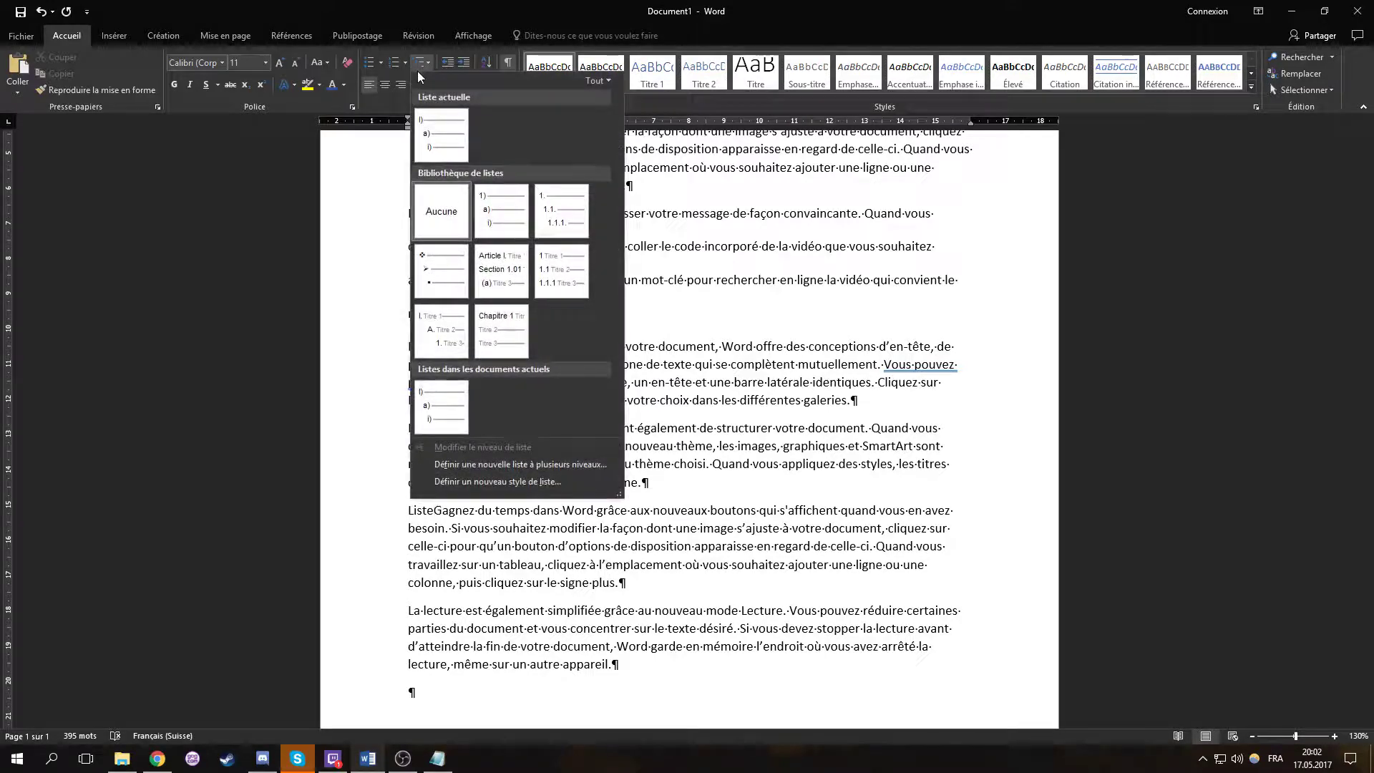
pyautogui.click(422, 70)
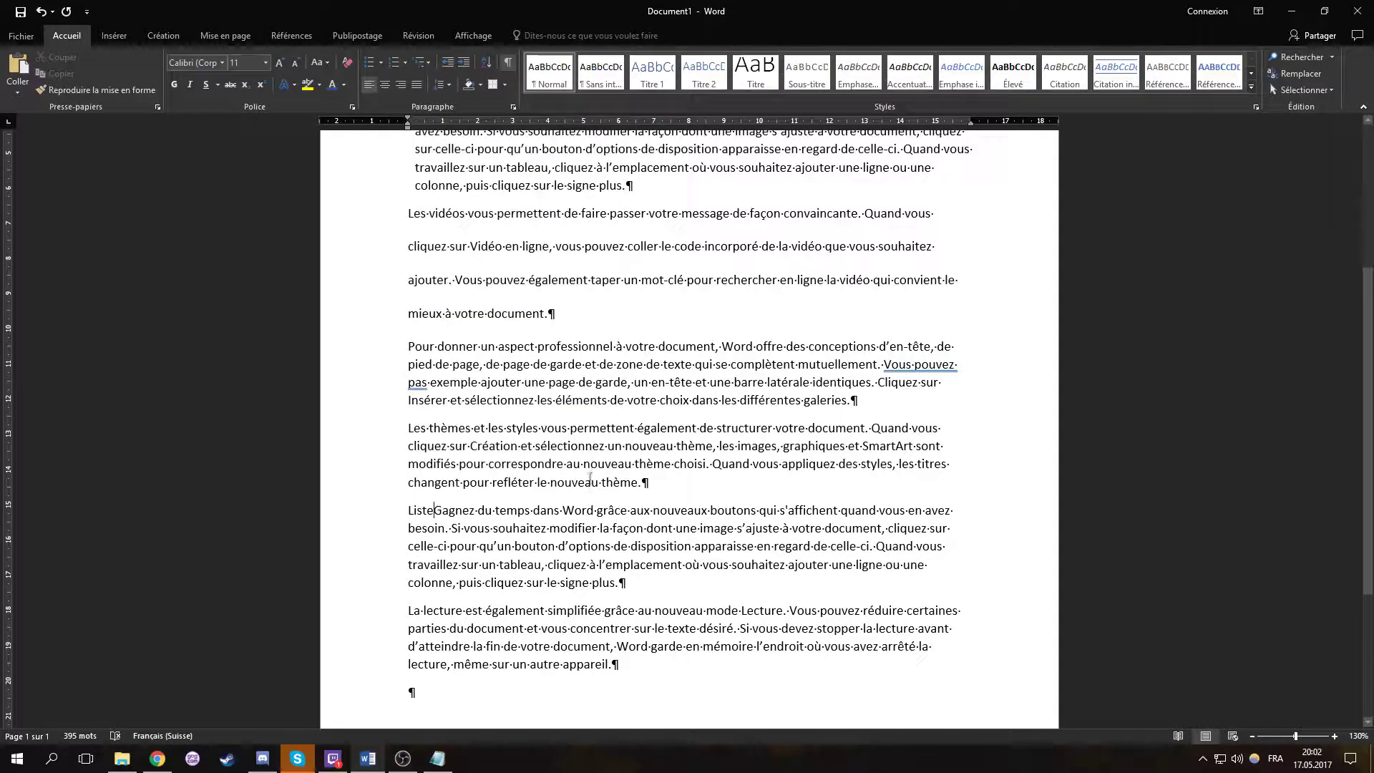
# Insert an empty paragraph before "ListeGagnez du temps" and three empty paragraphs above the heading "fgdfgdfg".
pyautogui.click(662, 480)
pyautogui.press('Return')
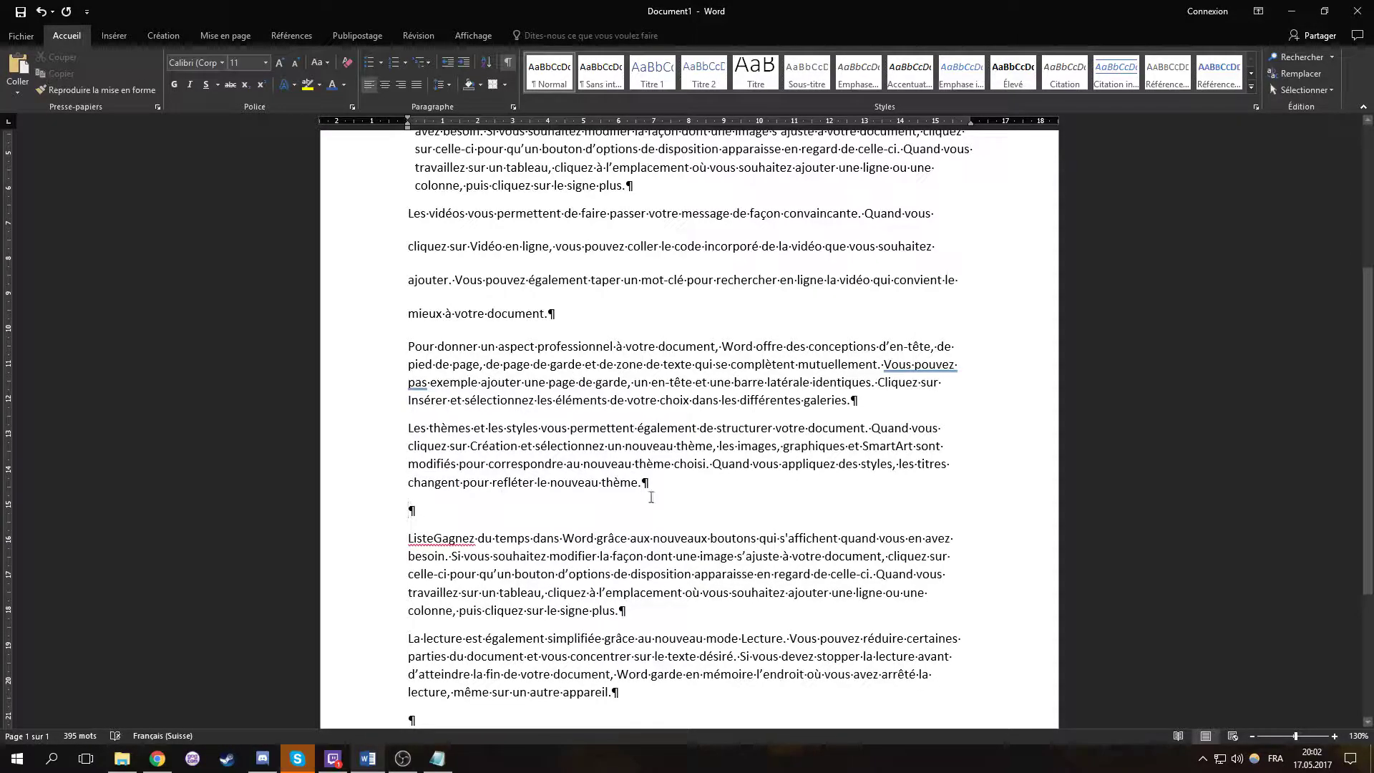
pyautogui.scroll(5, 652, 496)
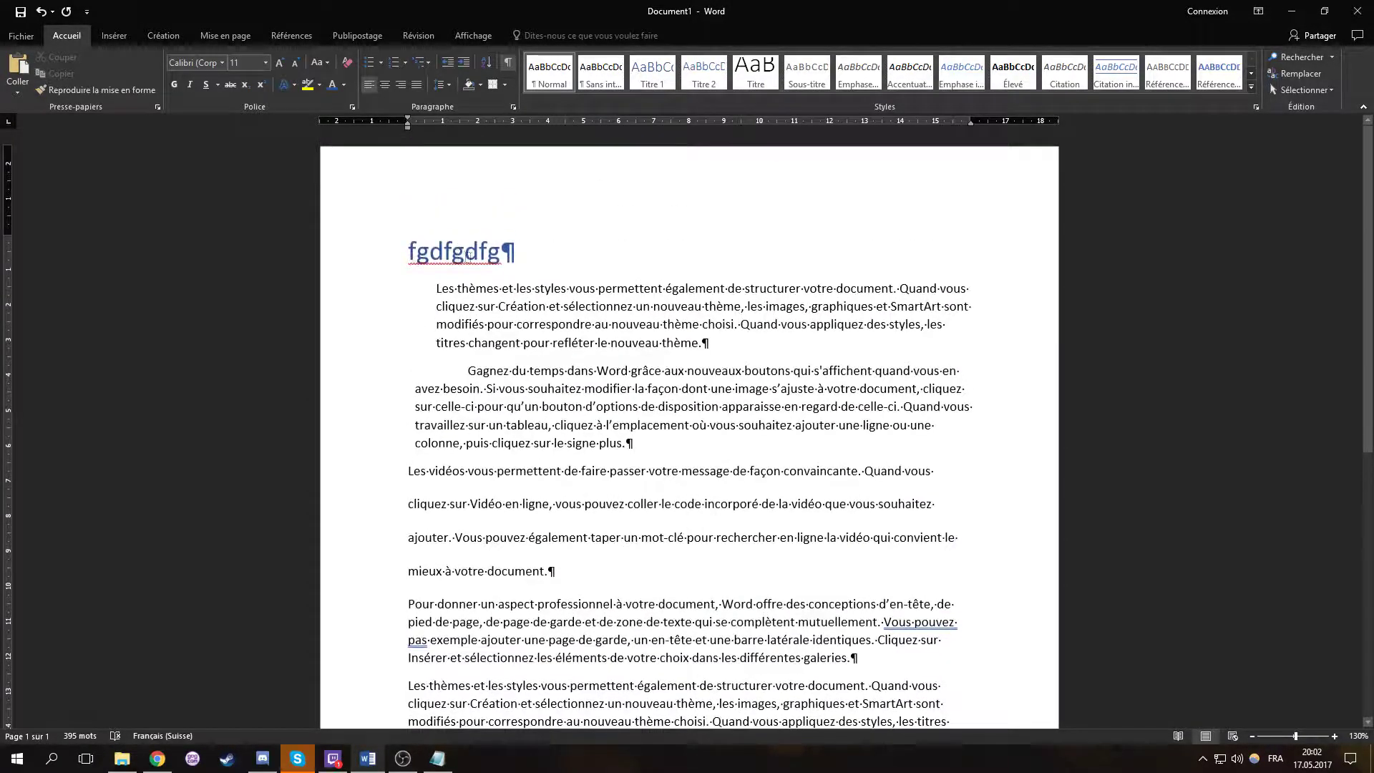
pyautogui.click(409, 250)
pyautogui.press('Return')
pyautogui.press('Return')
pyautogui.press('Return')
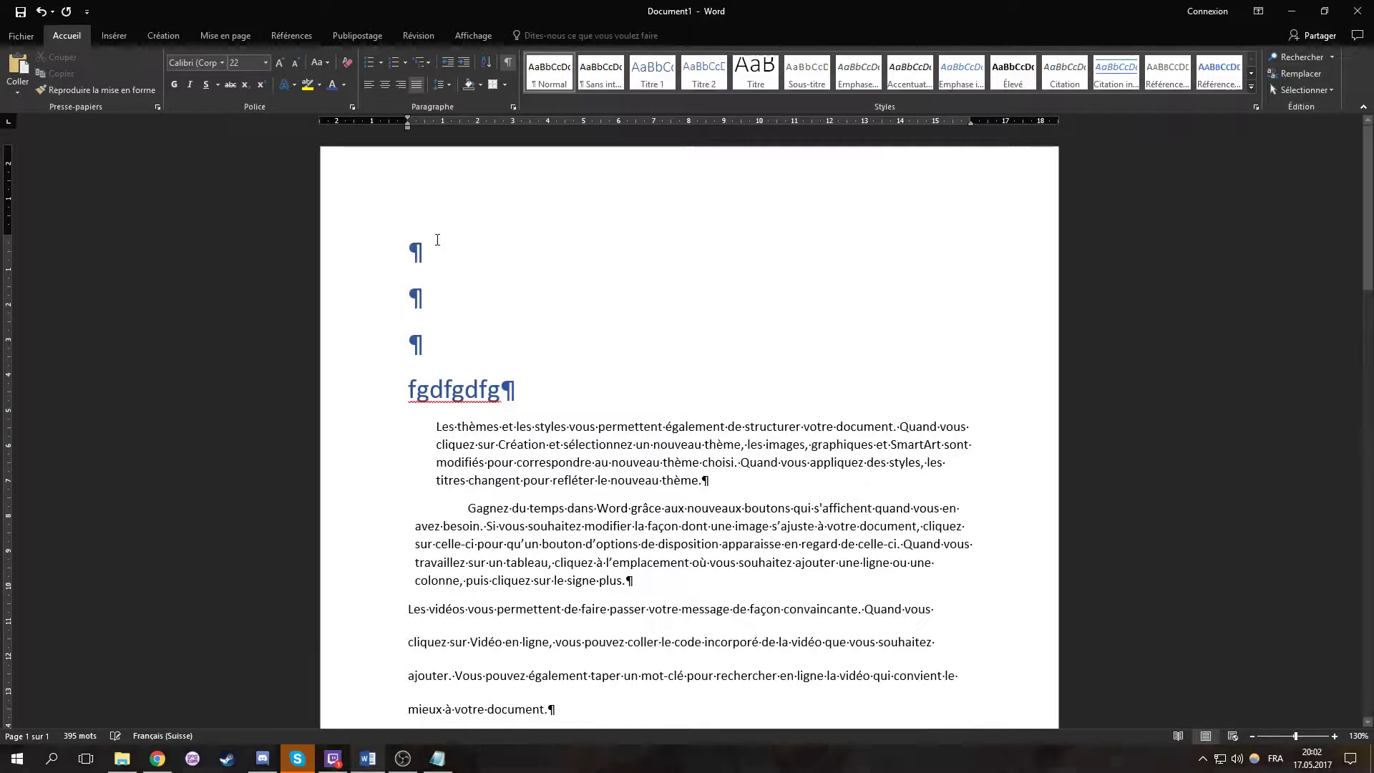
# Enter "Stawer" on the first empty heading line and "Wologie" on a line directly below it.
pyautogui.click(455, 247)
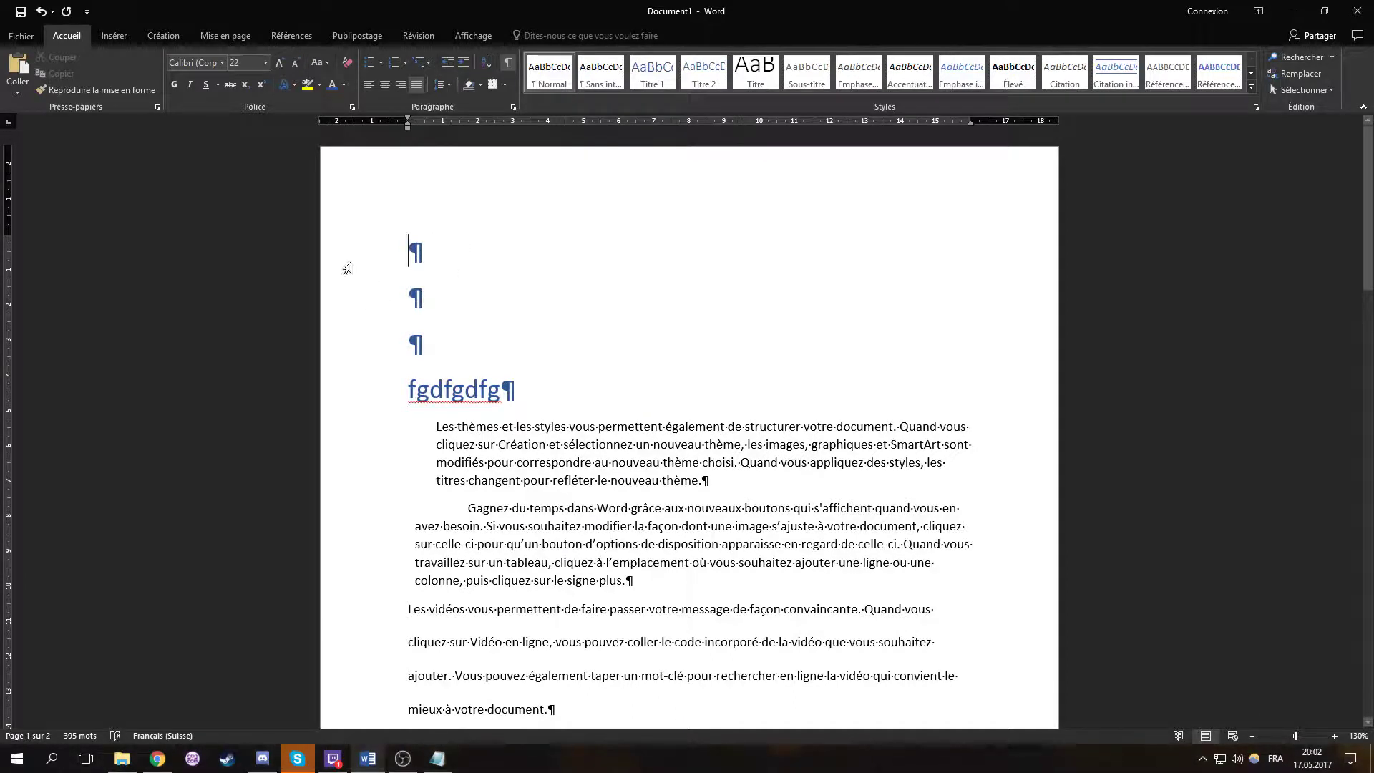
pyautogui.write('F')
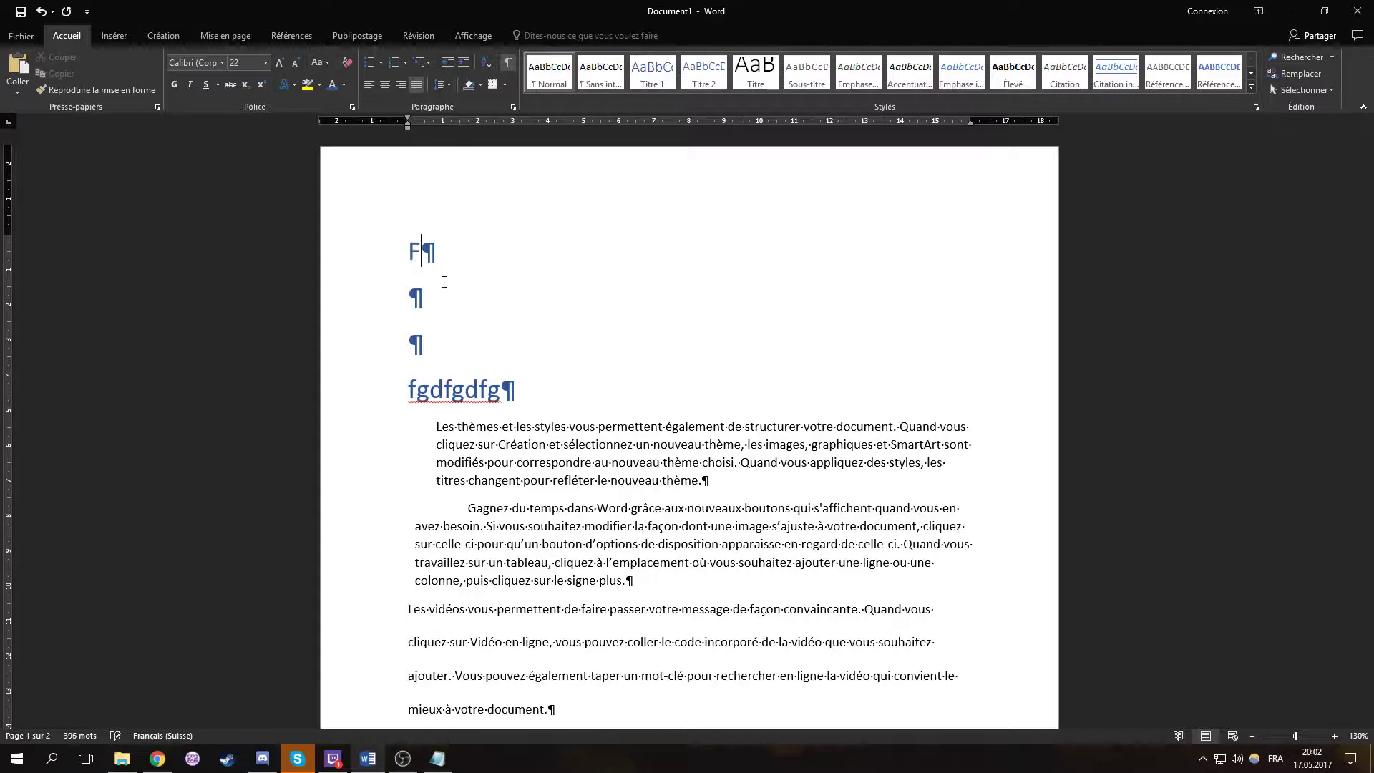
pyautogui.press('BackSpace')
pyautogui.write('Stawee')
pyautogui.press('BackSpace')
pyautogui.write('r')
pyautogui.press('Return')
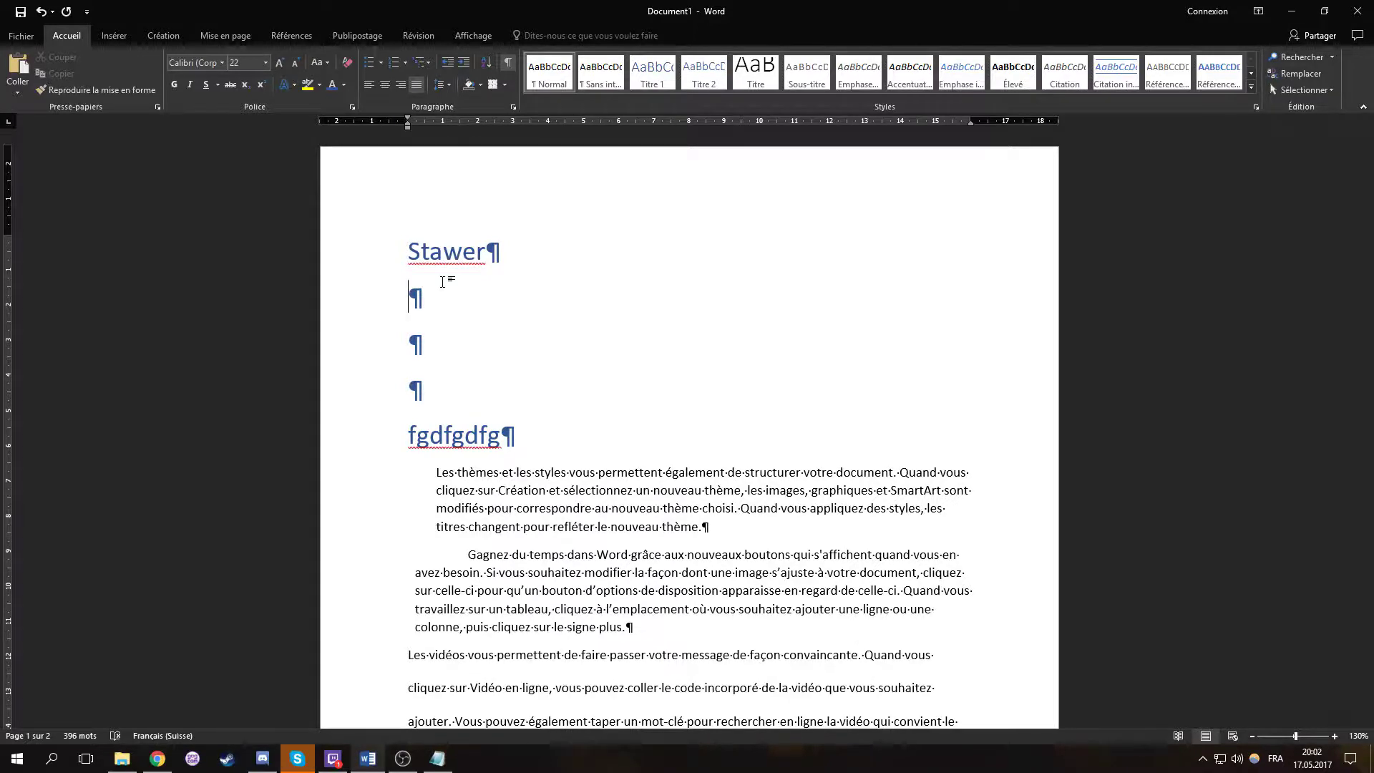
pyautogui.write('Wologie')
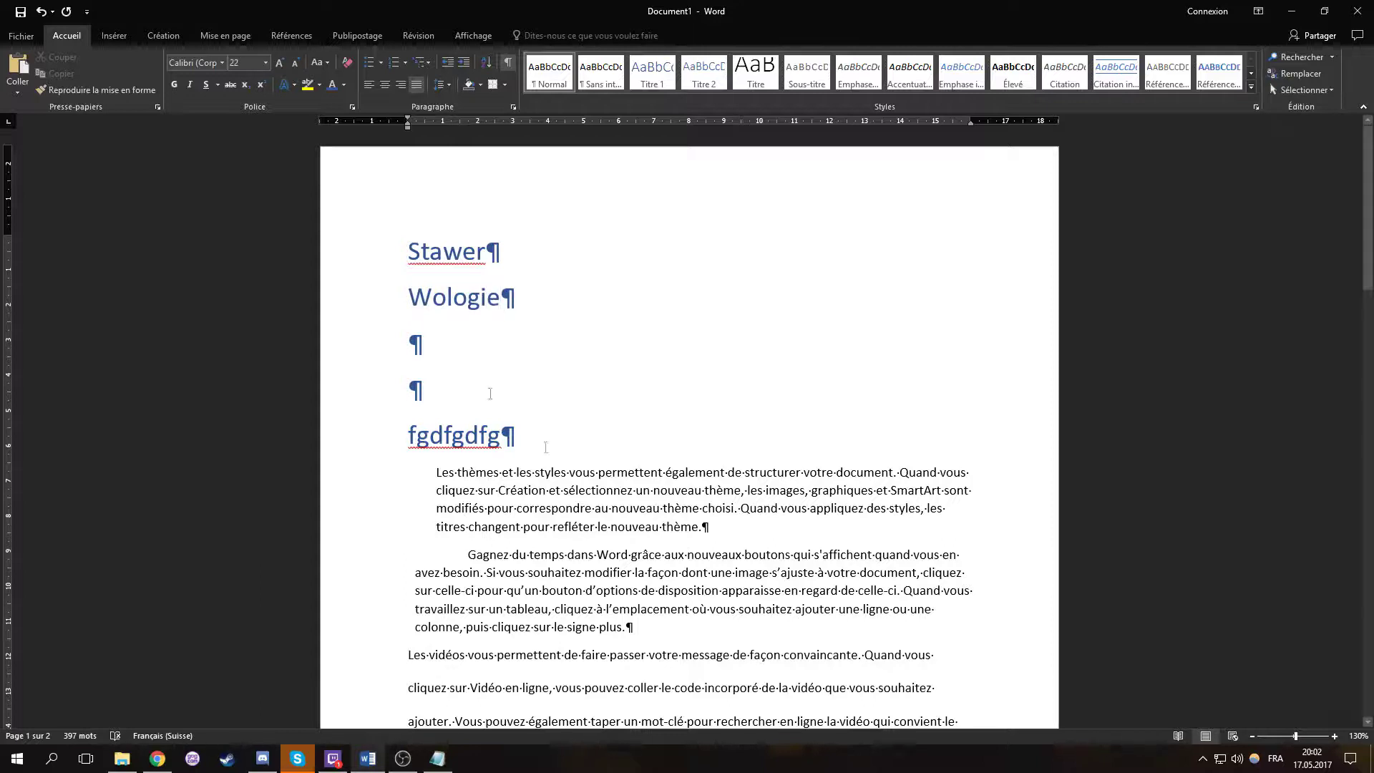
# Add one tab character after "Stawer" and one after "Wologie", removing the extra tab tried on the first line.
pyautogui.click(551, 265)
pyautogui.click(552, 312)
pyautogui.press('Tab')
pyautogui.click(555, 298)
pyautogui.press('Tab')
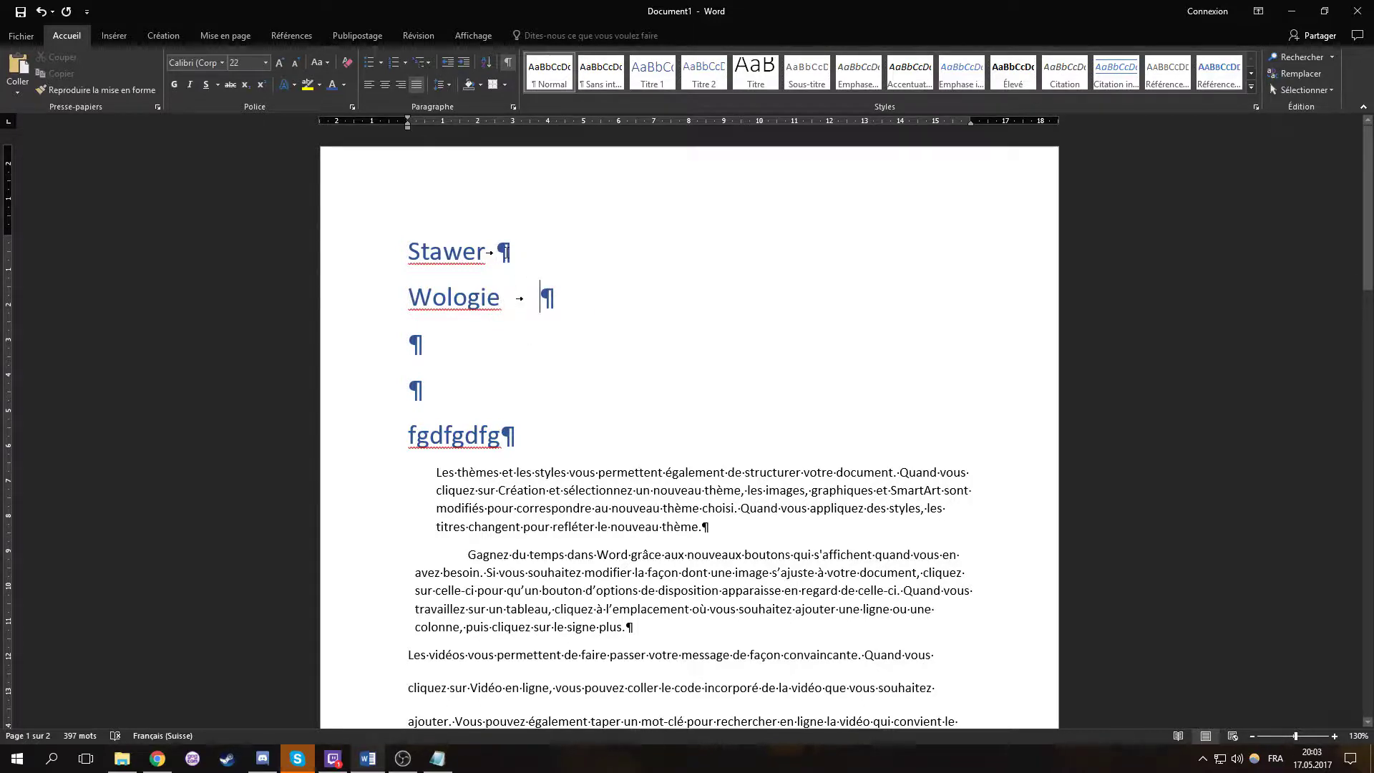
pyautogui.press('Tab')
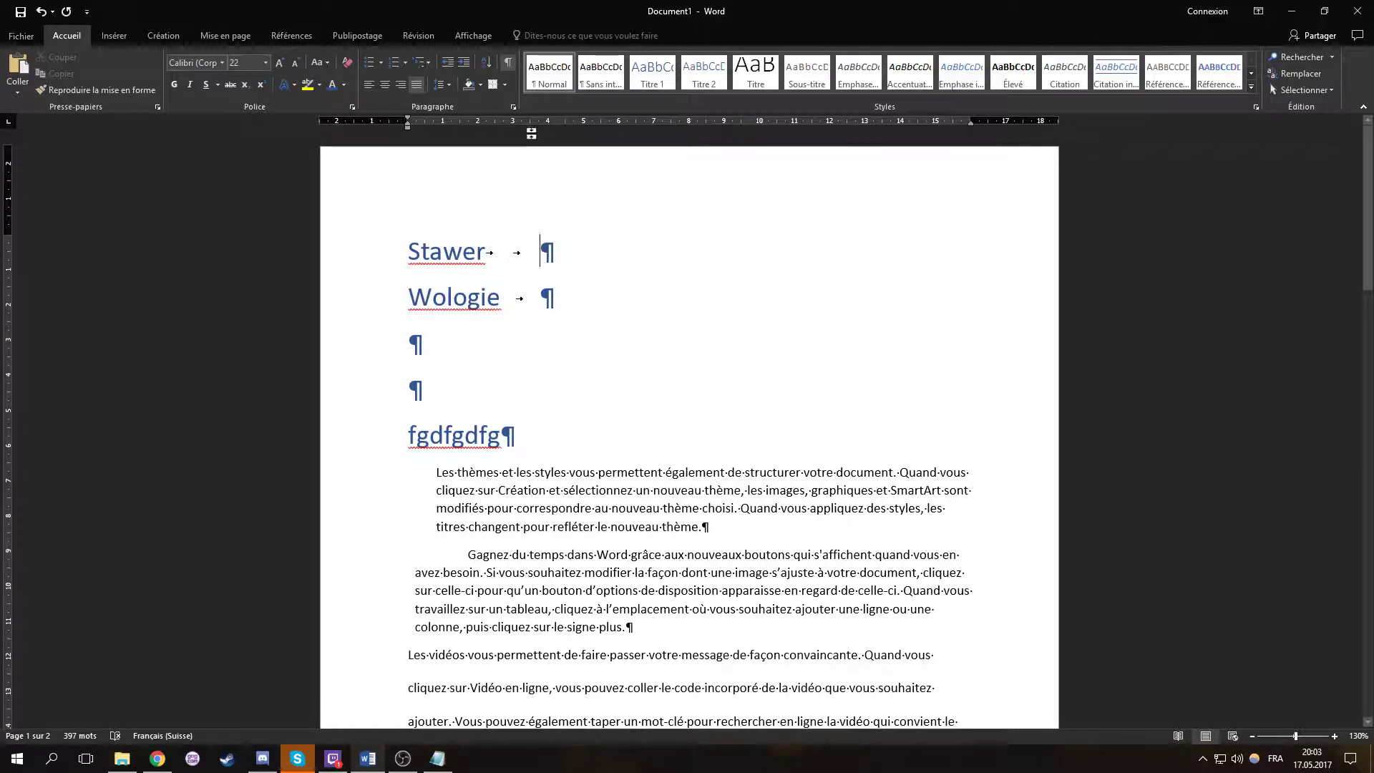
pyautogui.press('BackSpace')
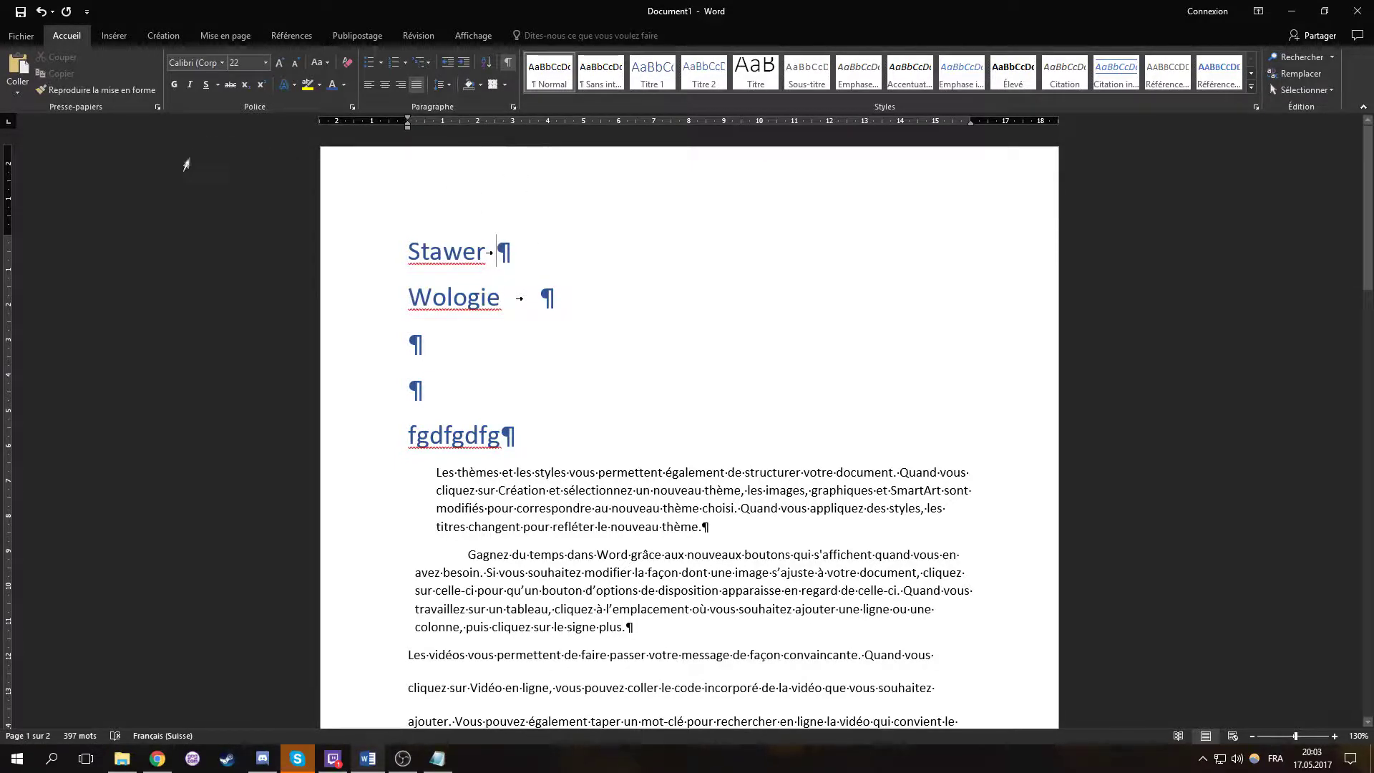
# Try a left tab stop at about 6.5 cm on the "Stawer" line, check the ruler display option, and remove the stop.
pyautogui.moveTo(506, 125)
pyautogui.mouseDown()
pyautogui.moveTo(787, 133)
pyautogui.moveTo(451, 136)
pyautogui.moveTo(827, 159)
pyautogui.moveTo(586, 122)
pyautogui.moveTo(676, 126)
pyautogui.moveTo(587, 132)
pyautogui.moveTo(637, 126)
pyautogui.mouseUp()
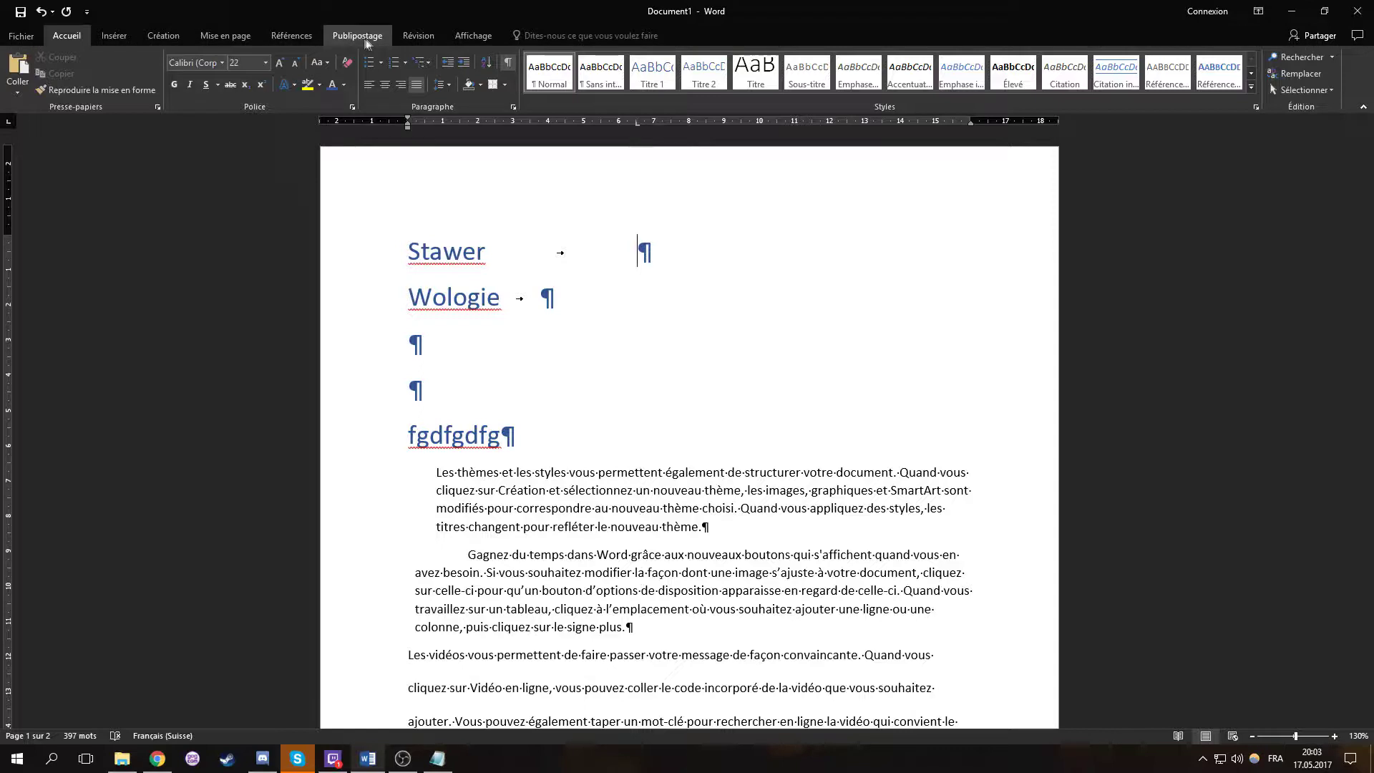
pyautogui.click(466, 37)
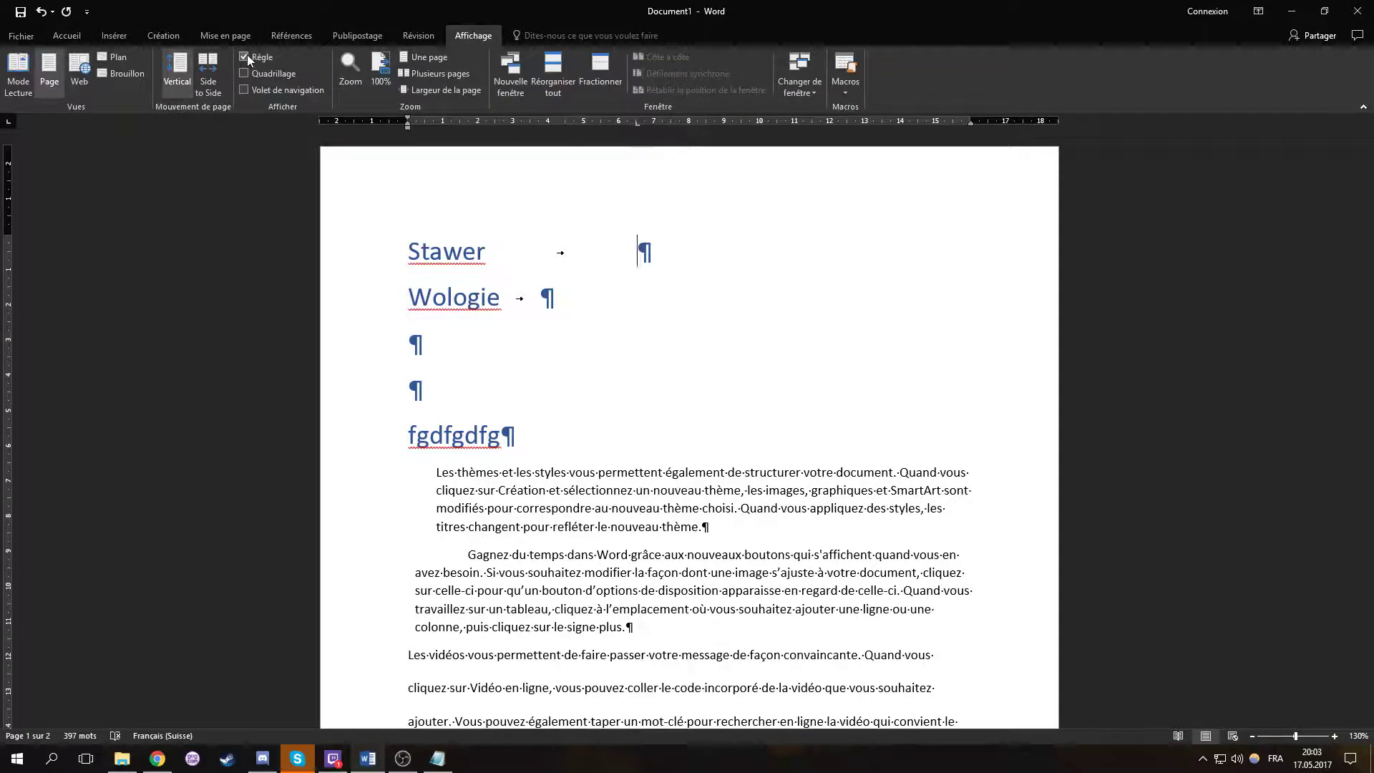
pyautogui.click(66, 35)
pyautogui.moveTo(637, 125); pyautogui.dragTo(599, 153)
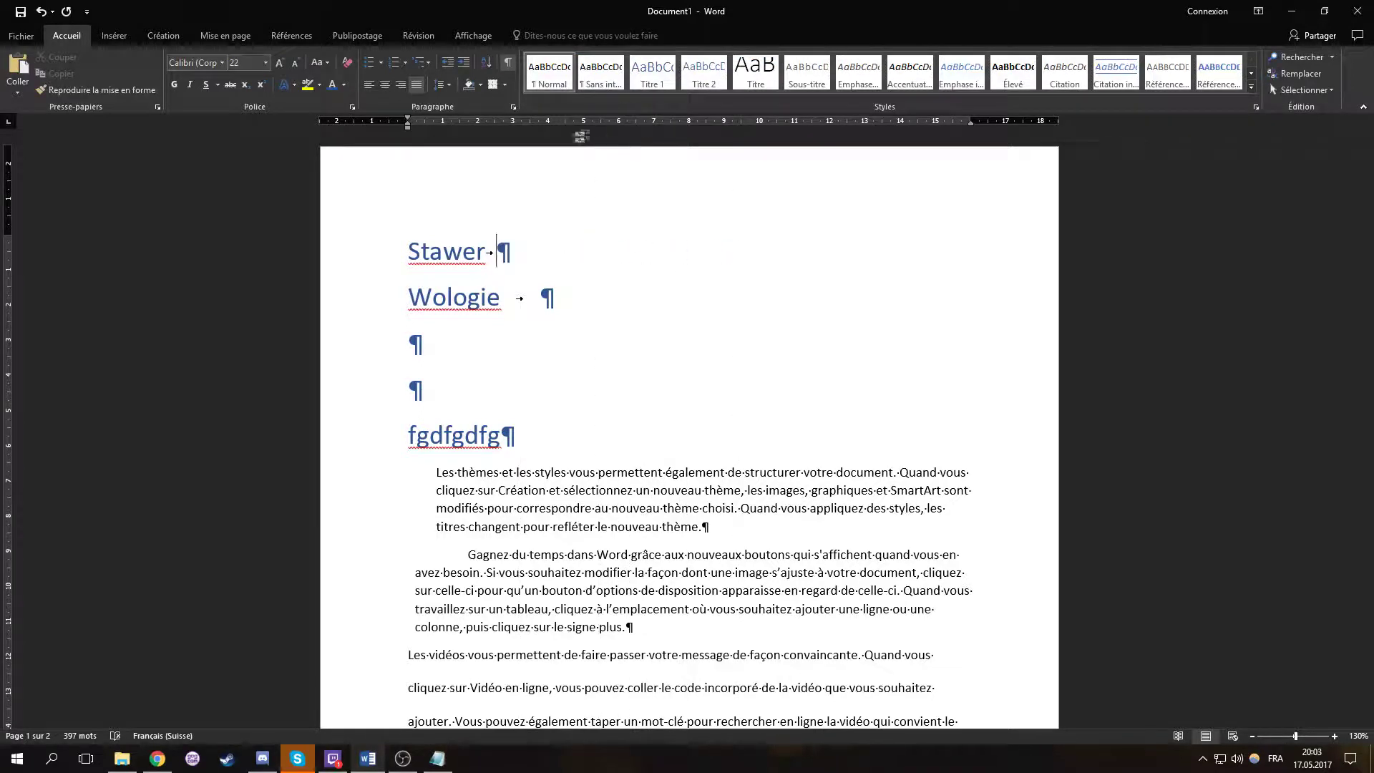
# Place a left tab stop at about 7.75 cm on the "Stawer" line and enter "sgsdfgsdfgsdfg" after the tab.
pyautogui.moveTo(618, 123); pyautogui.dragTo(680, 125)
pyautogui.write('sgsdfgsdfgsdfg')
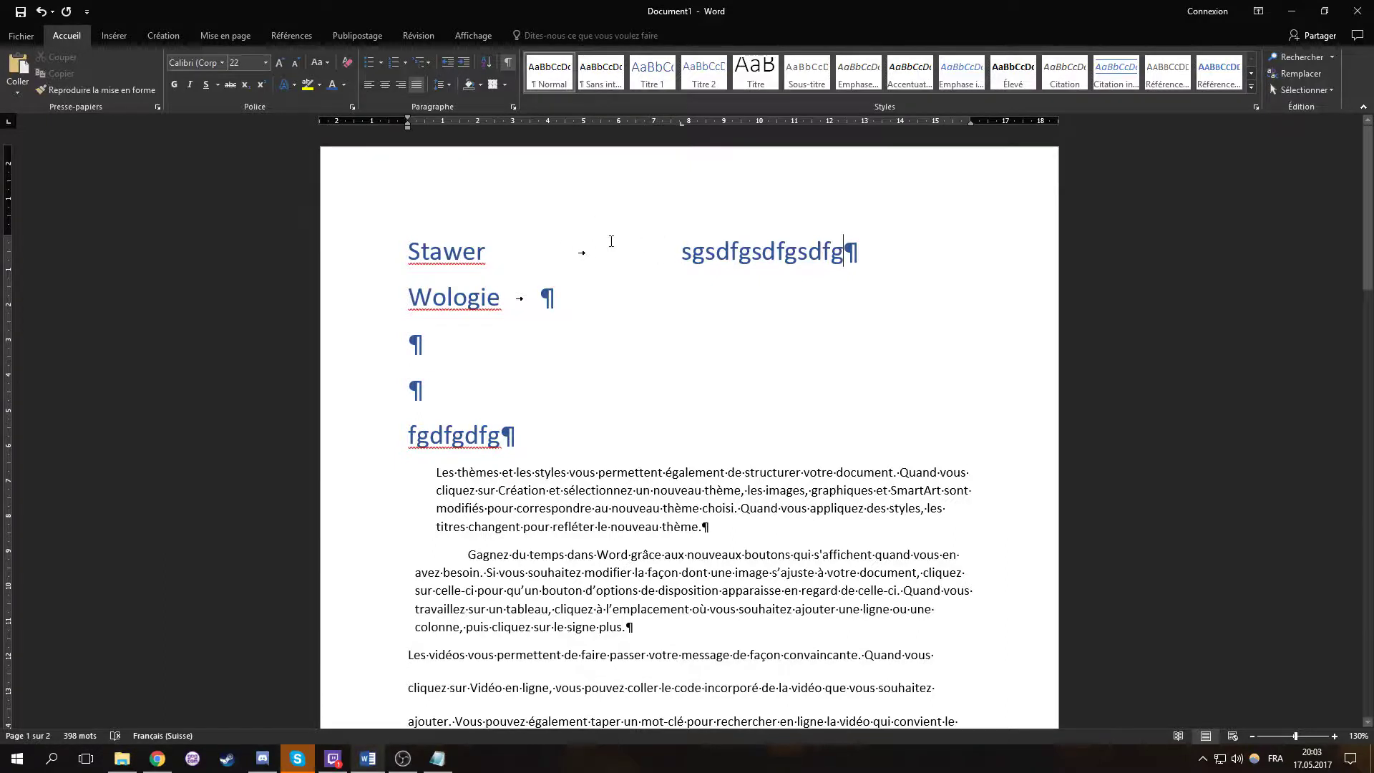
pyautogui.moveTo(683, 266); pyautogui.dragTo(486, 258)
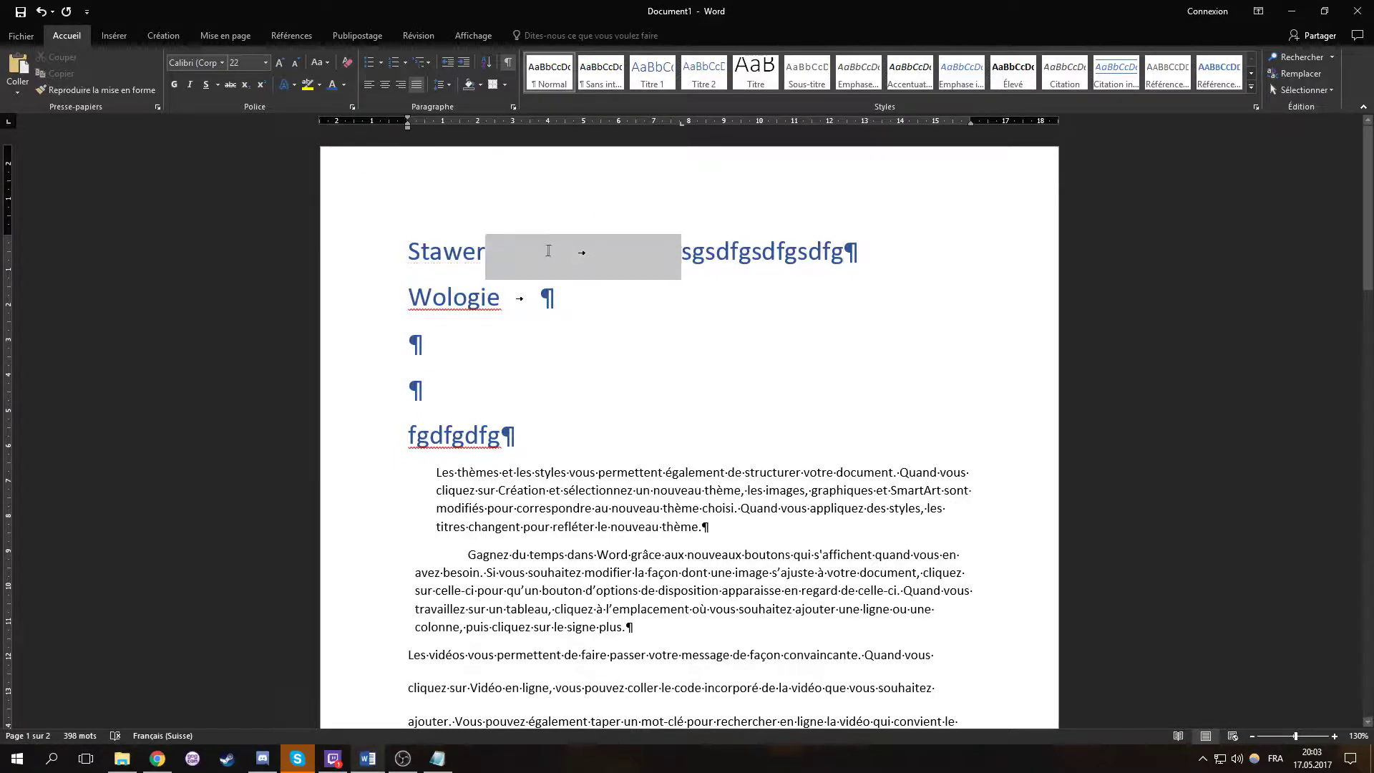
pyautogui.click(838, 256)
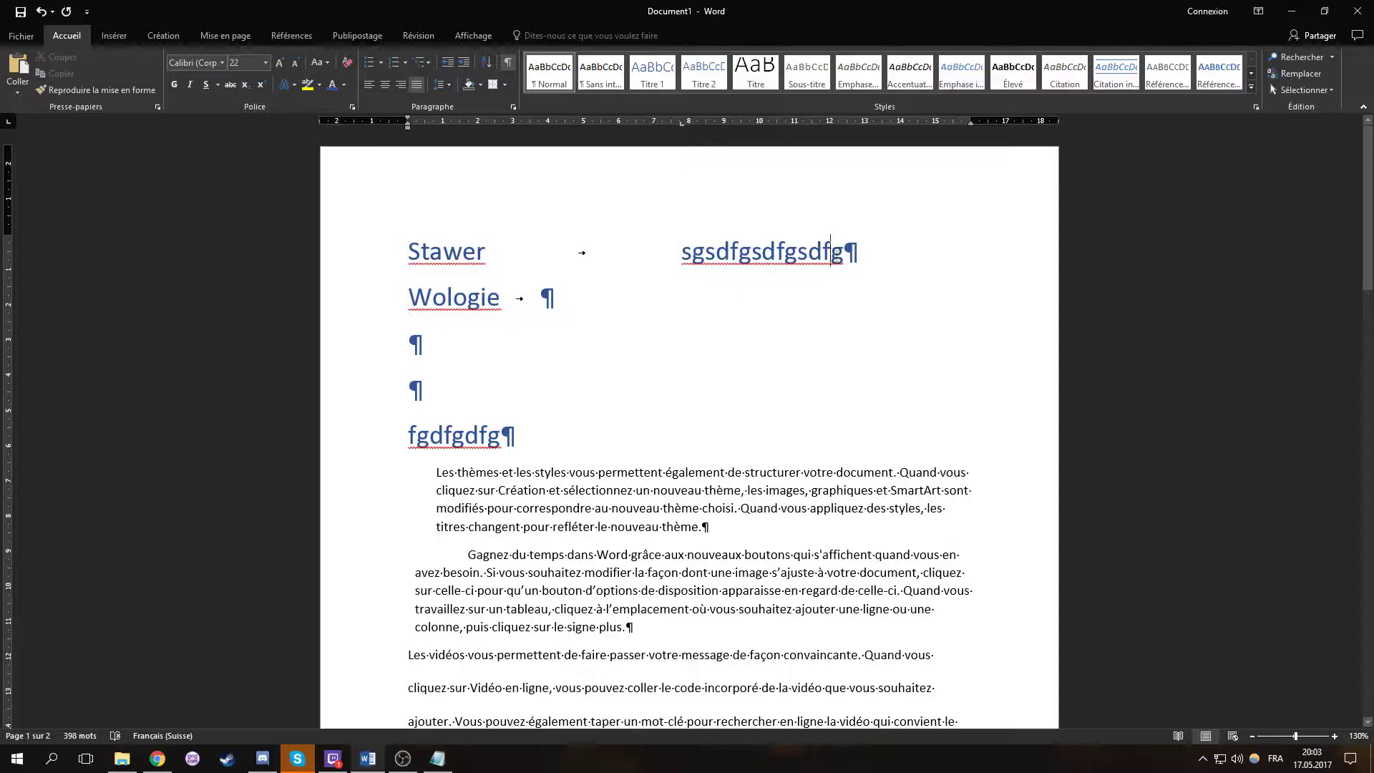
pyautogui.click(679, 250)
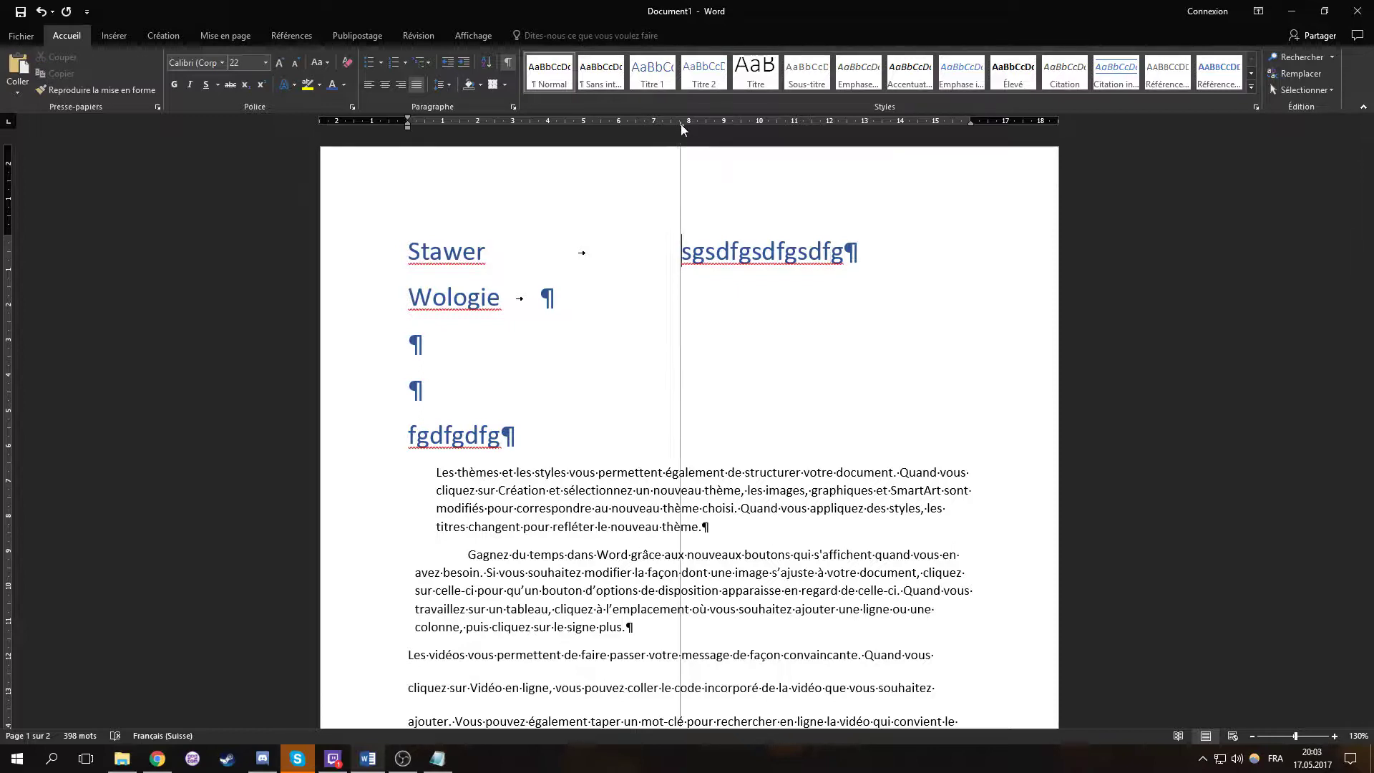
# Replace the left tab stop on the "Stawer" line with a centred tab stop at about 7.5 cm.
pyautogui.moveTo(680, 185); pyautogui.dragTo(677, 201)
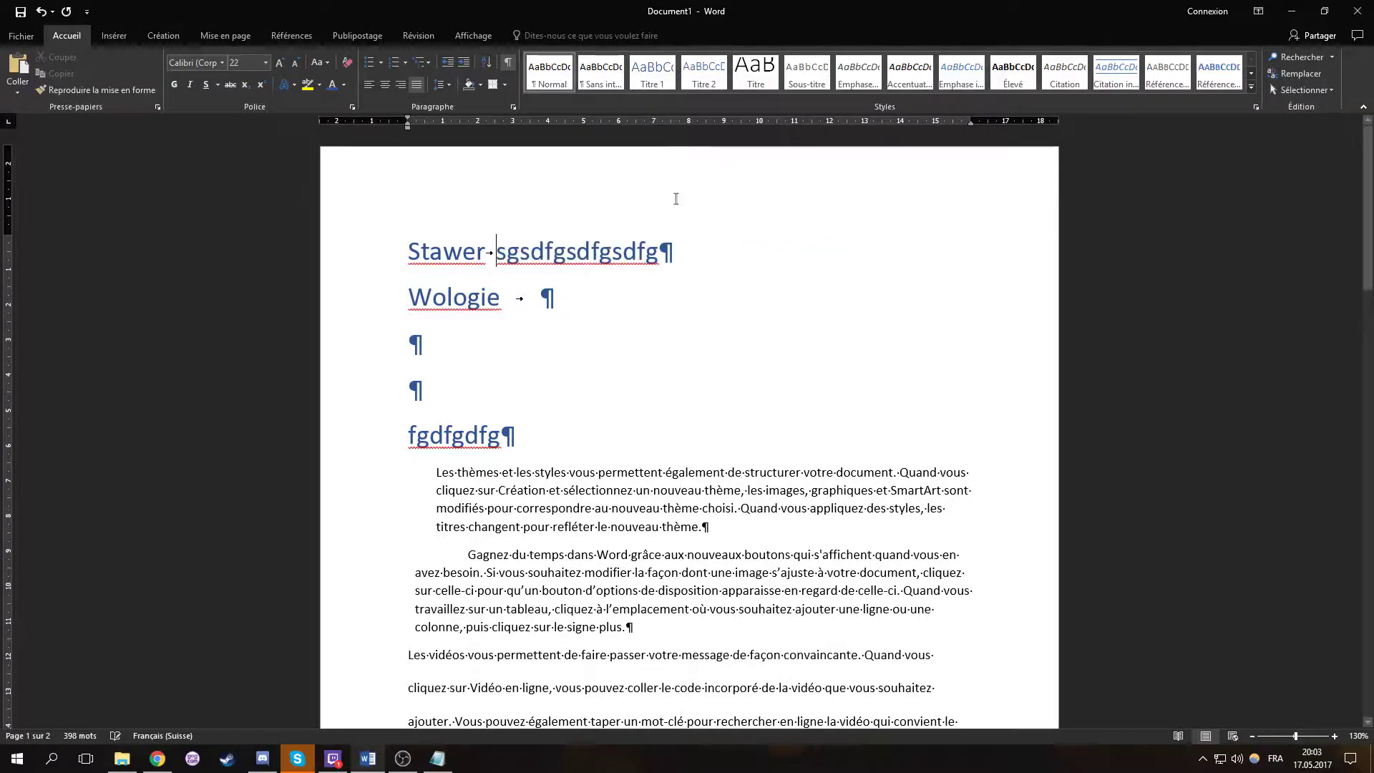
pyautogui.click(9, 121)
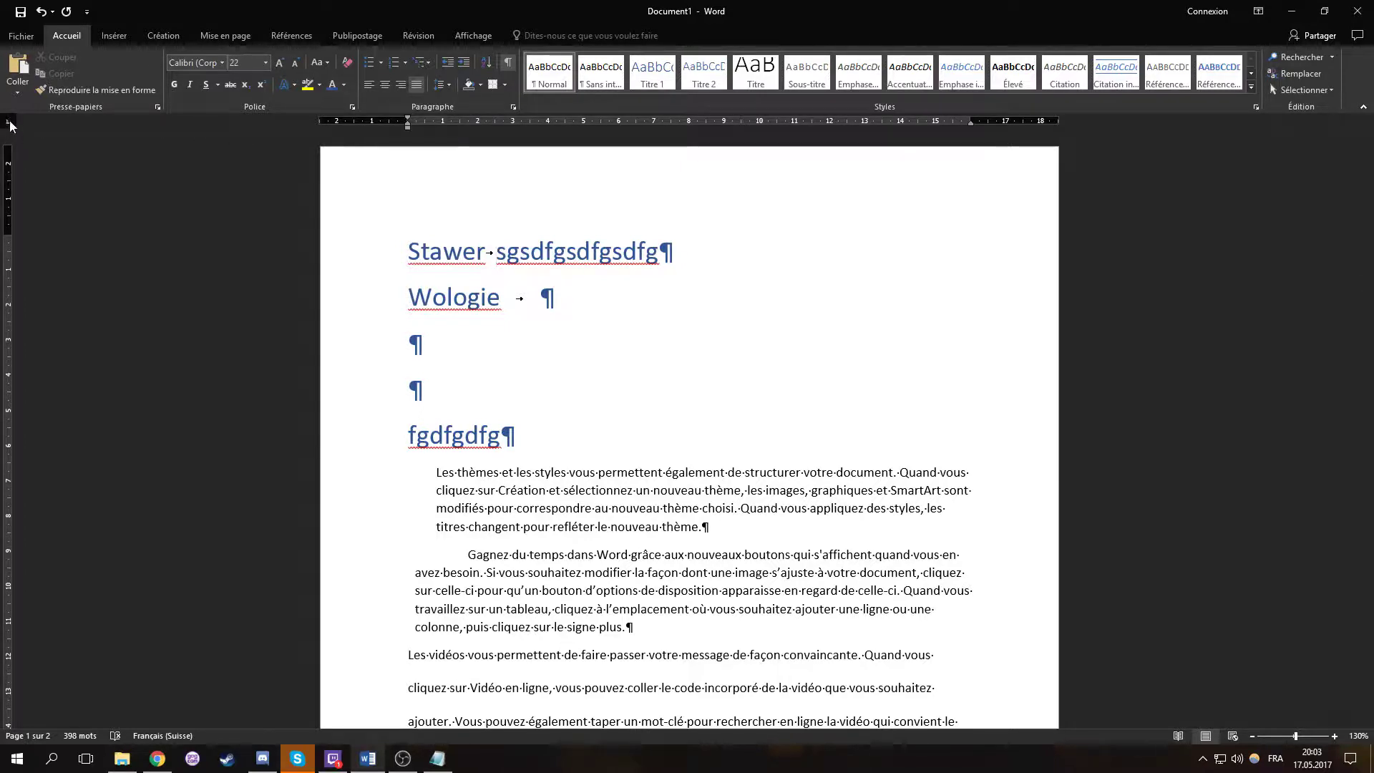
pyautogui.moveTo(582, 122); pyautogui.dragTo(671, 186)
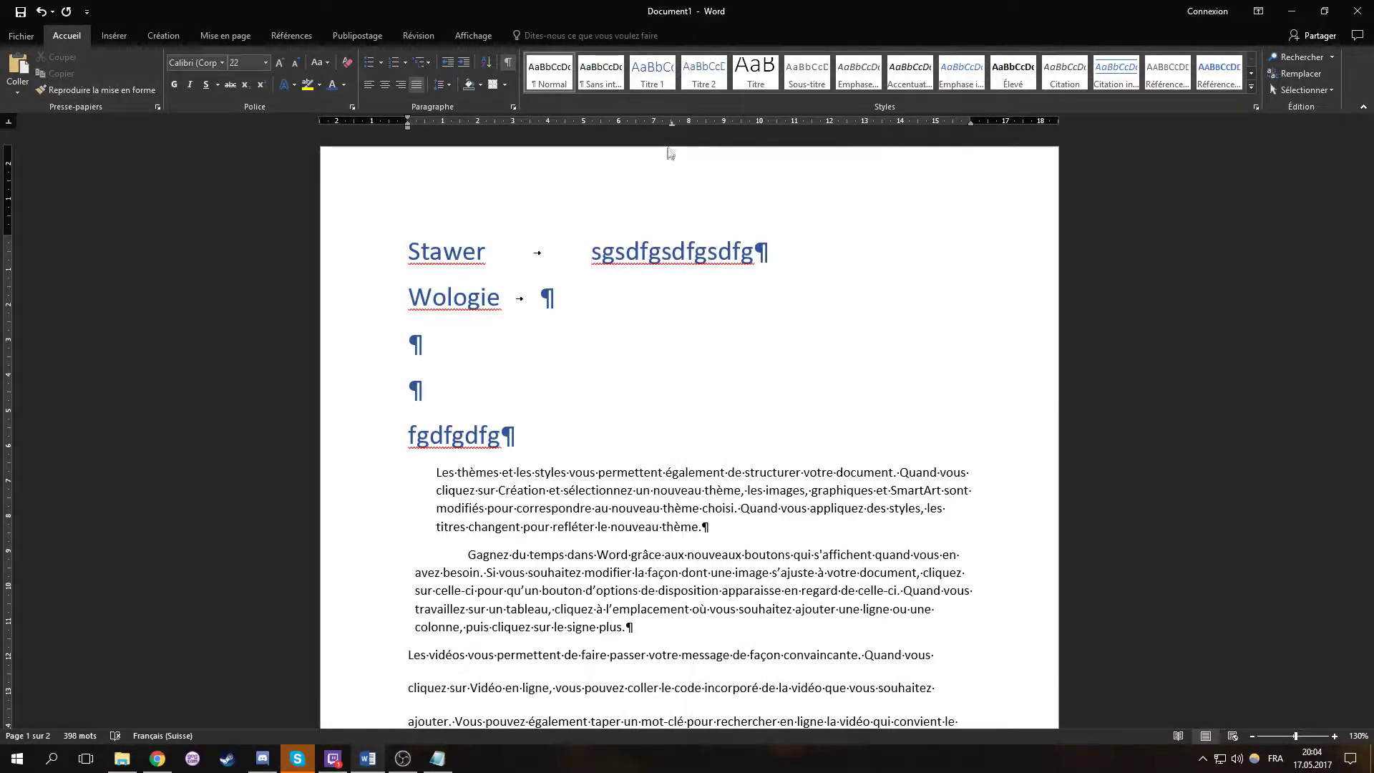
# Replace the centred tab stop with a right-aligned one at about 16 cm and append "fghjfgh" to the tabbed text.
pyautogui.click(11, 123)
pyautogui.moveTo(707, 123); pyautogui.dragTo(918, 146)
pyautogui.moveTo(766, 138); pyautogui.dragTo(973, 127)
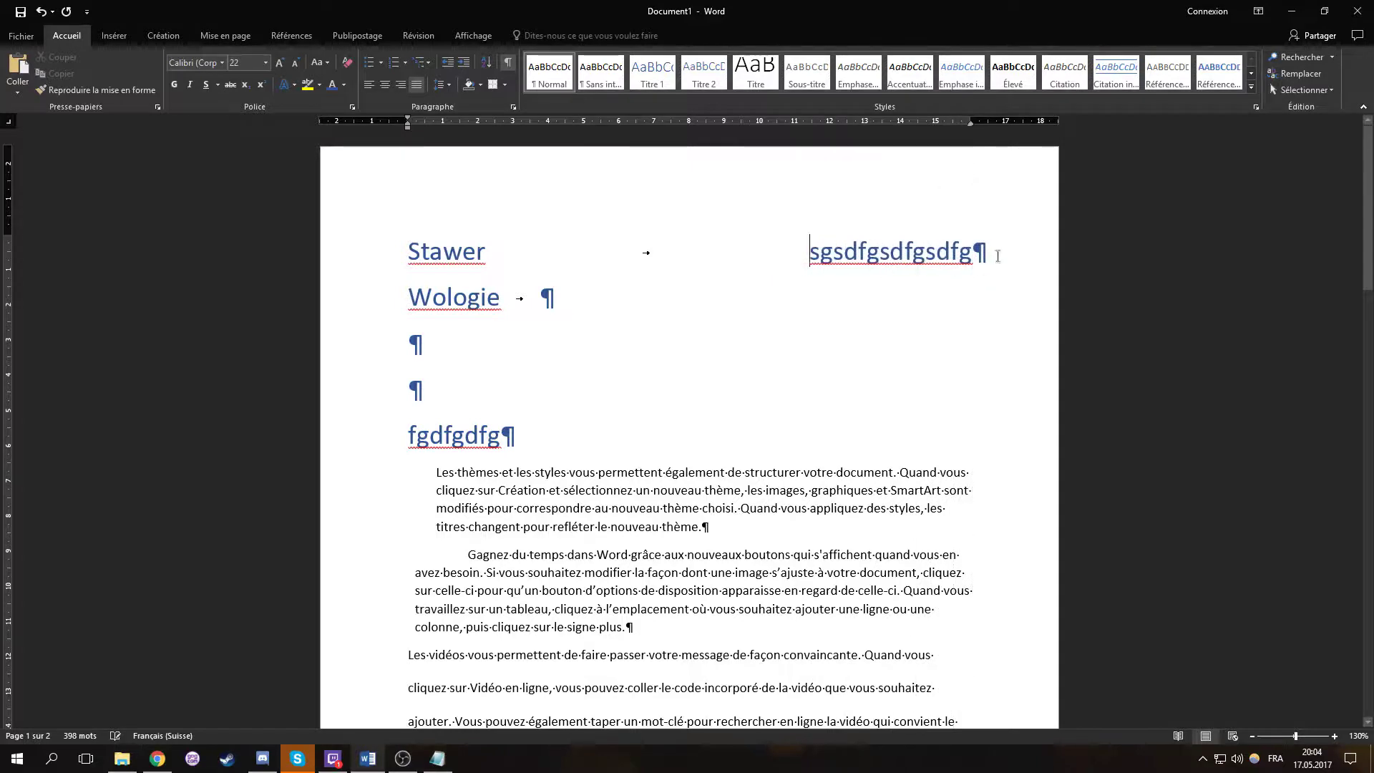
pyautogui.write('fghjfgh')
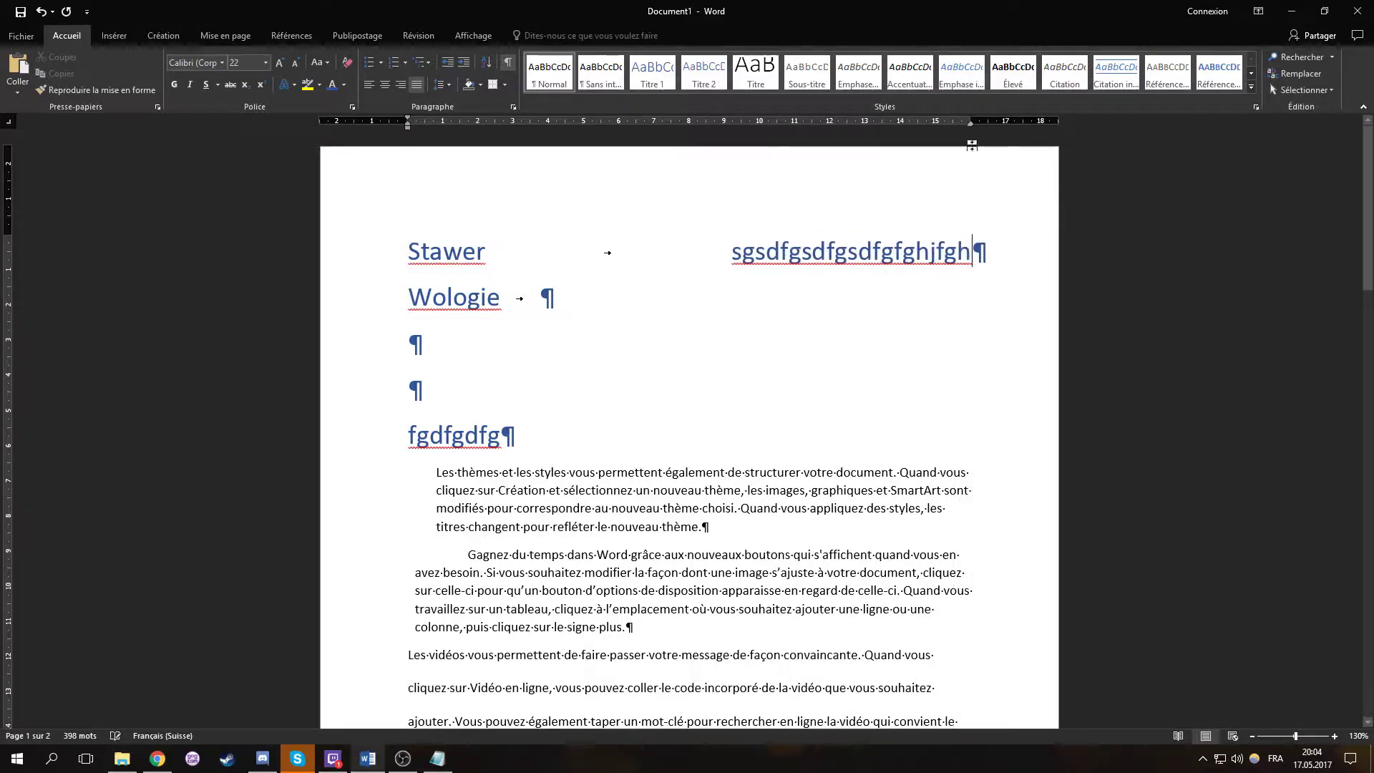
# Replace the tabbed text with 1212.1313 and the right tab stop with a decimal tab stop at about 10.25 cm.
pyautogui.moveTo(969, 129); pyautogui.dragTo(923, 161)
pyautogui.click(10, 123)
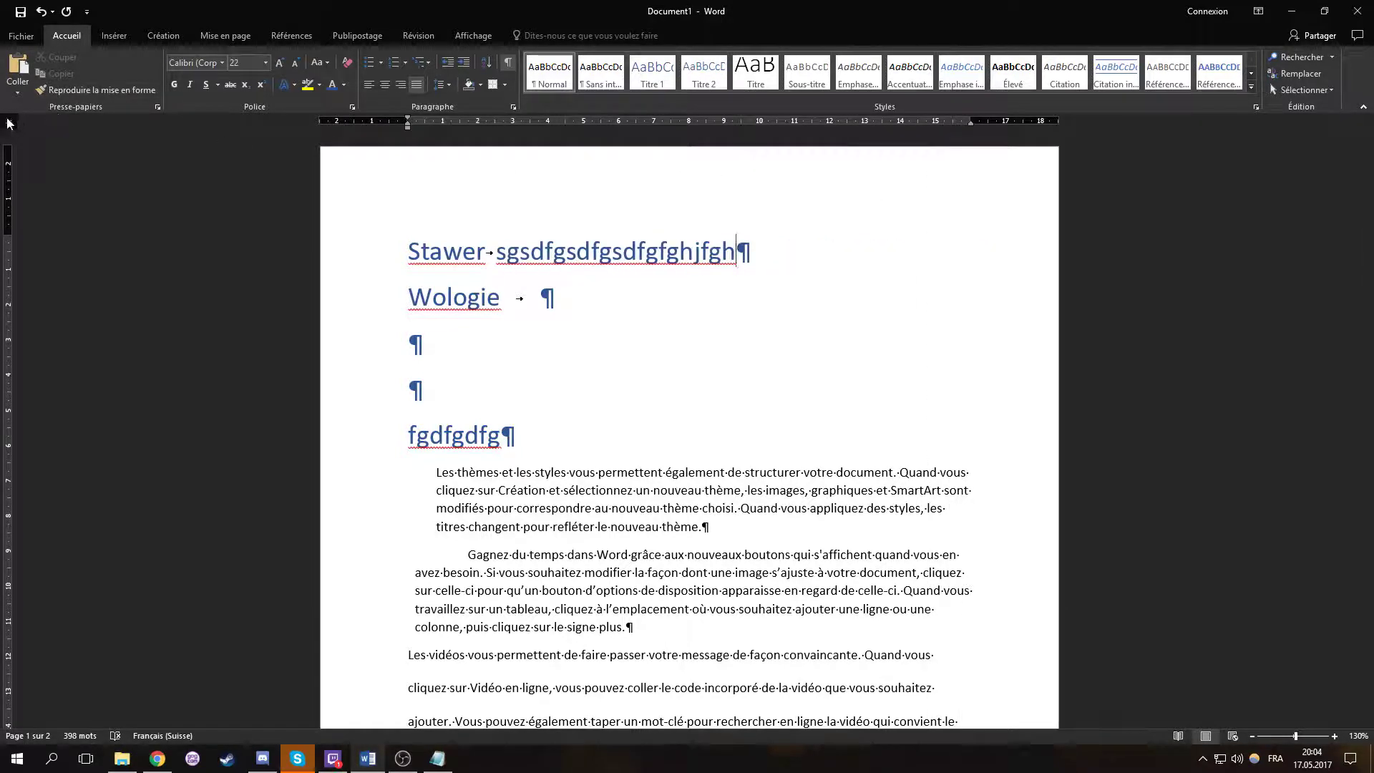
pyautogui.moveTo(736, 251); pyautogui.dragTo(495, 251)
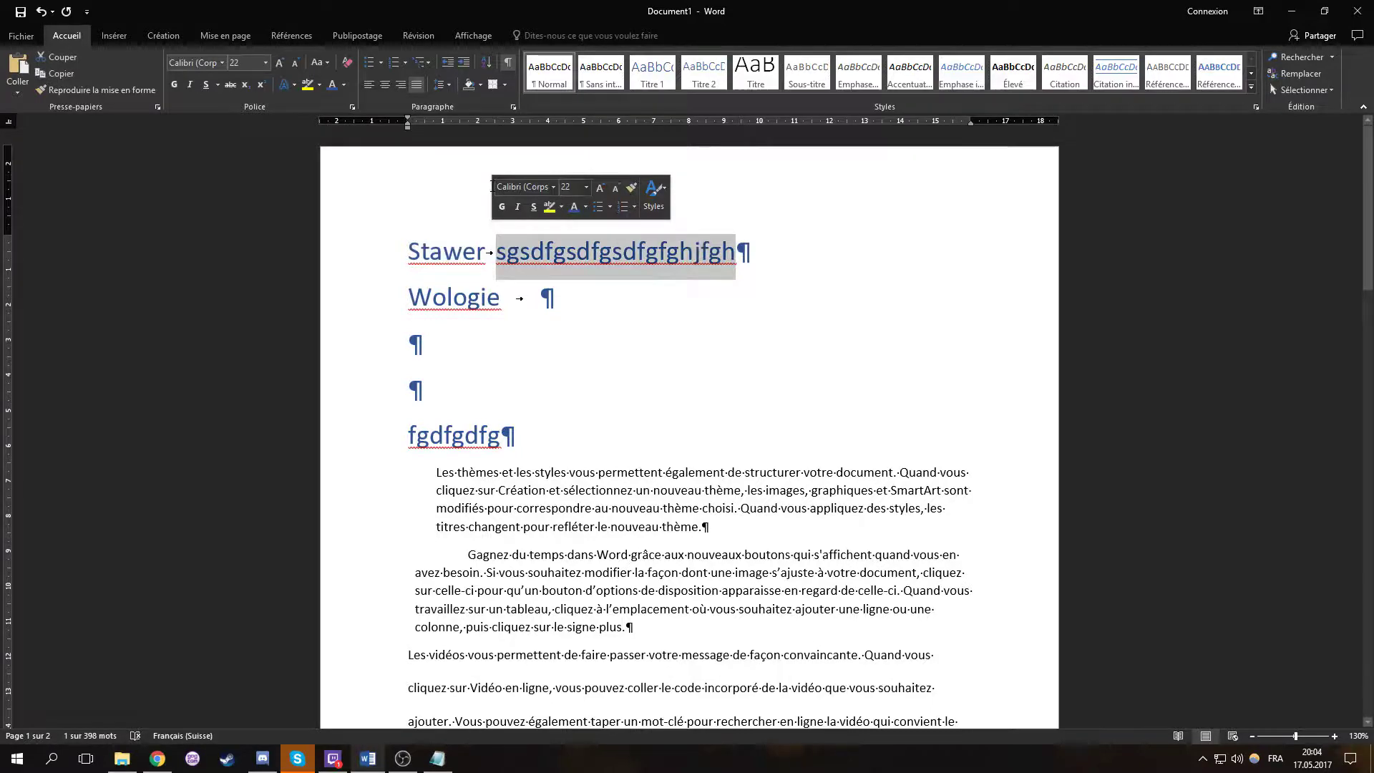
pyautogui.write('1212.1313')
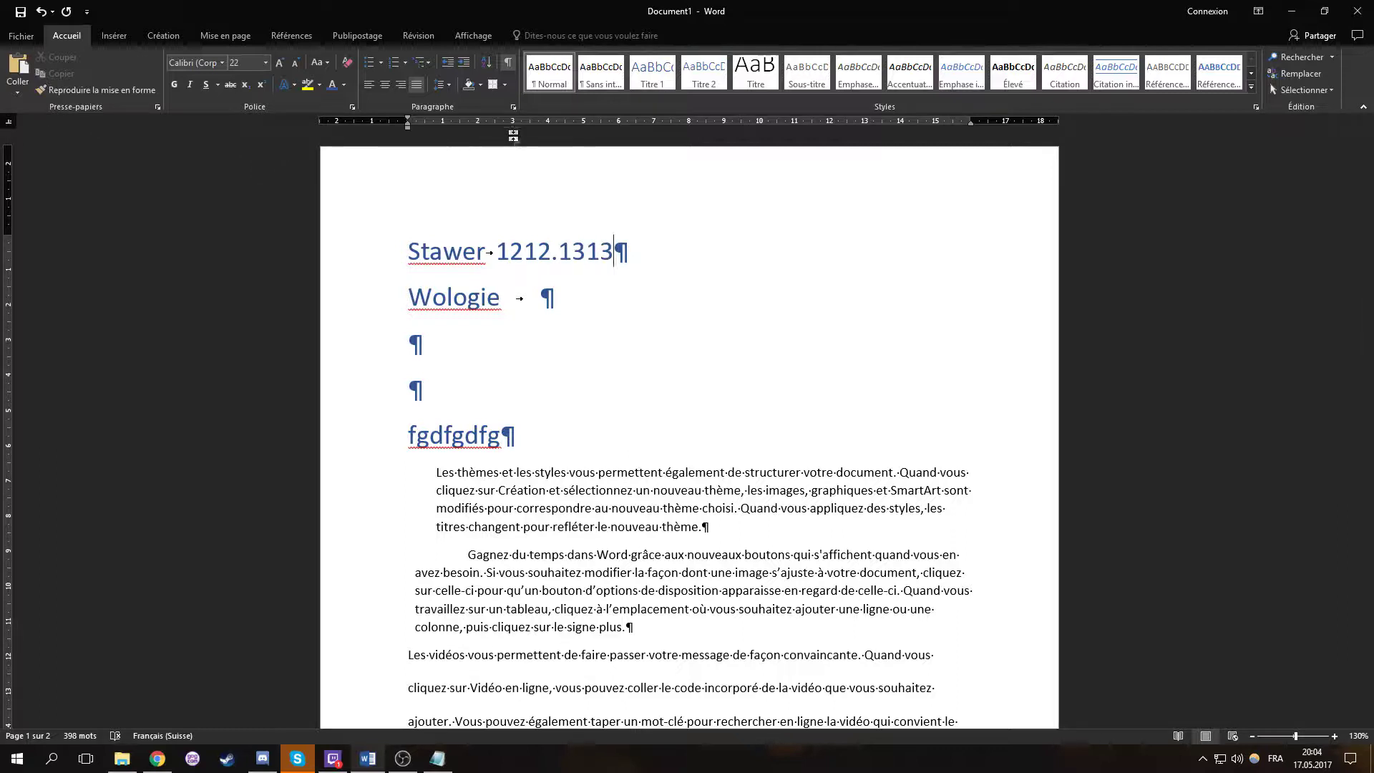
pyautogui.moveTo(517, 126); pyautogui.dragTo(770, 124)
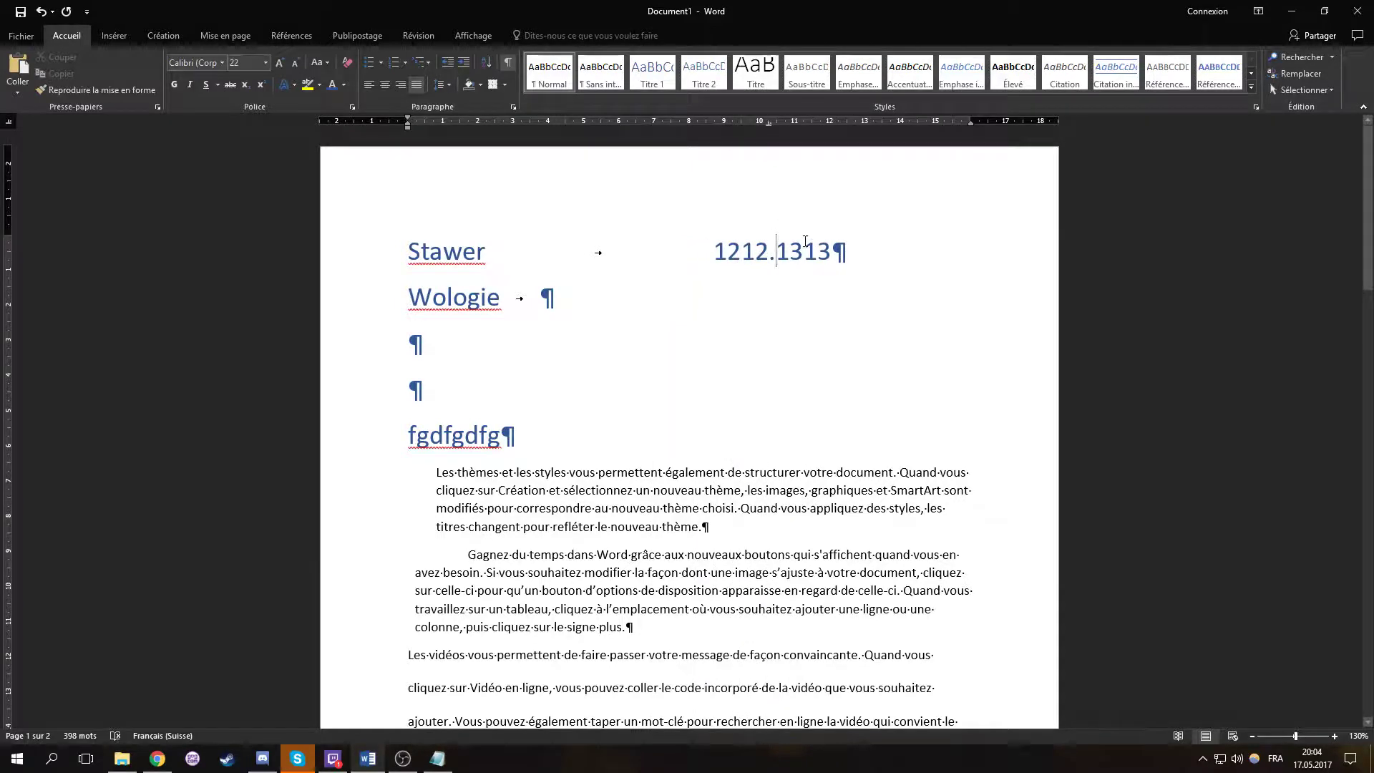
# Try inserting 11234 after the decimal point and 12341234 before it, and delete the whole number.
pyautogui.write('11234')
pyautogui.click(742, 250)
pyautogui.write('12341234')
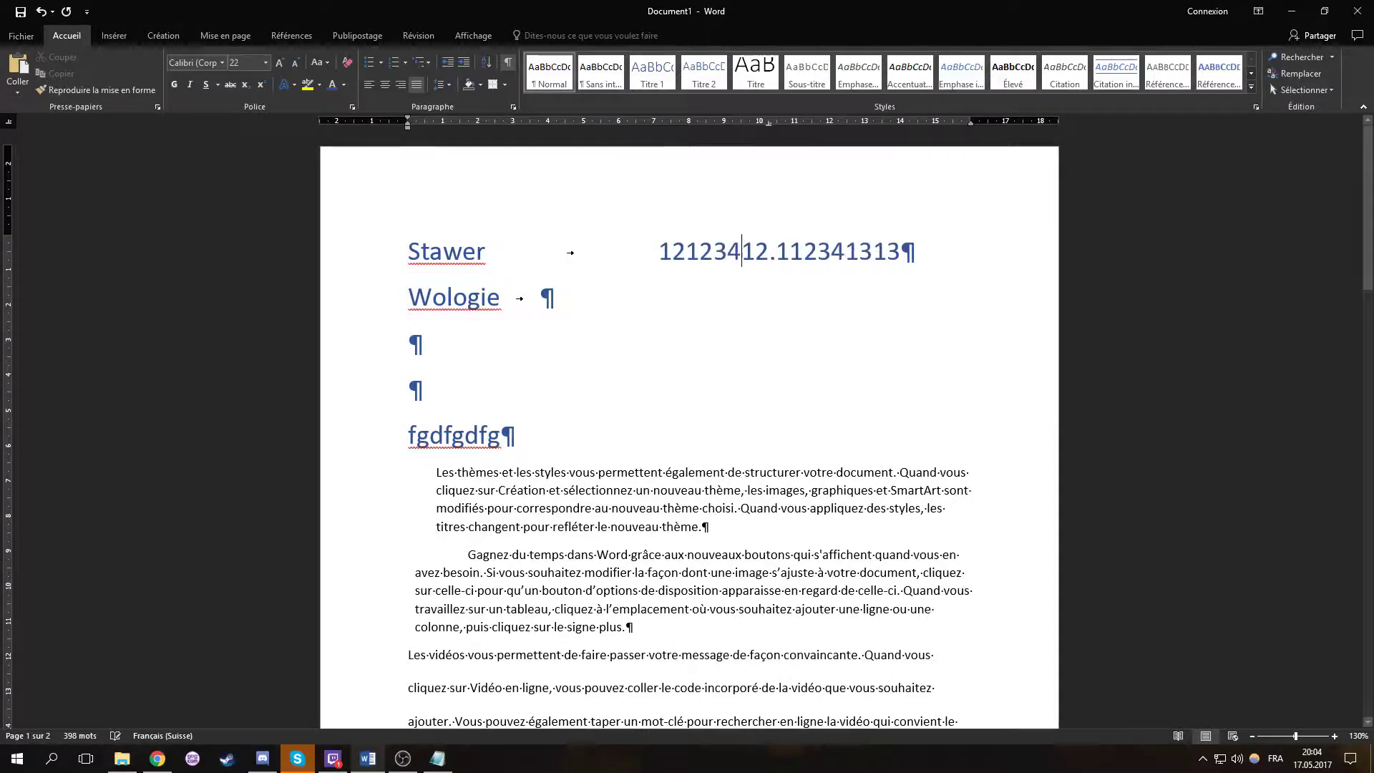
pyautogui.moveTo(934, 254); pyautogui.dragTo(601, 252)
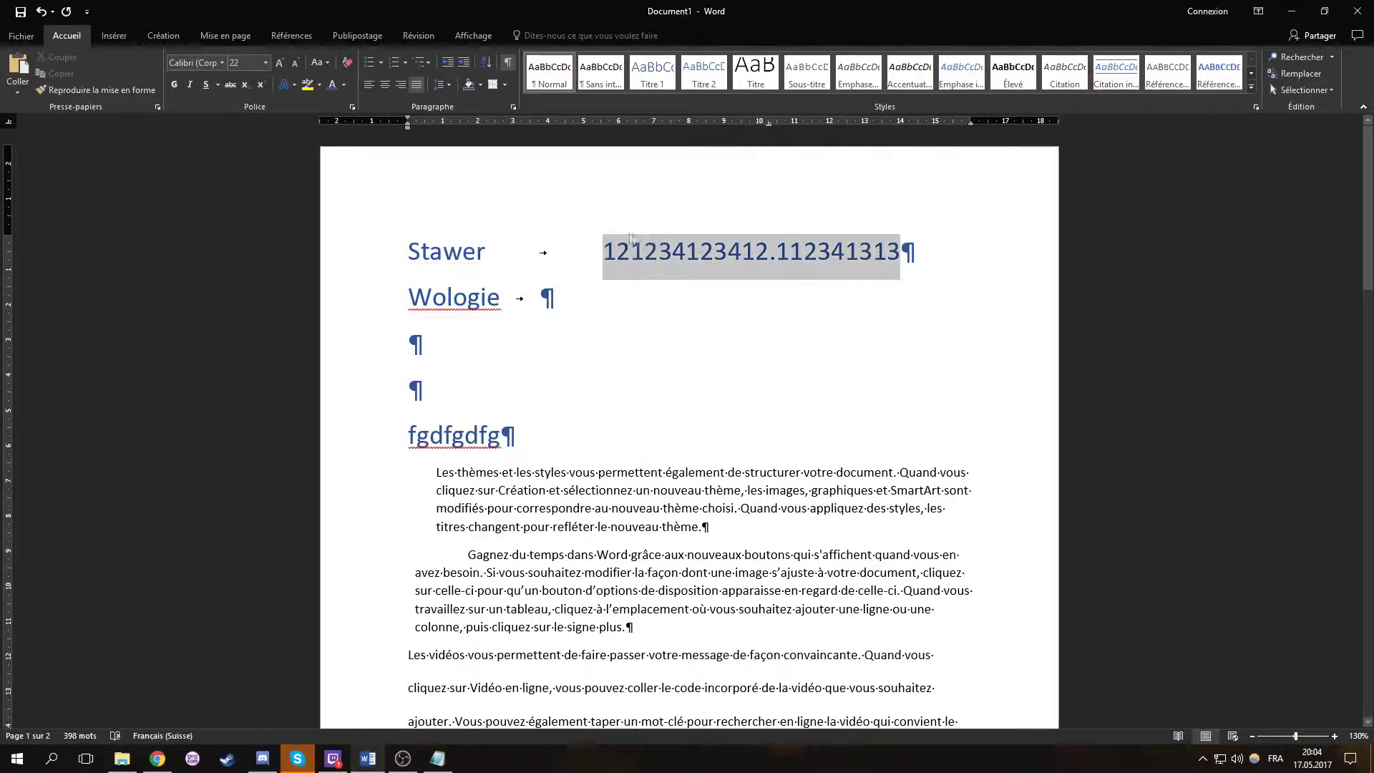
pyautogui.press('Delete')
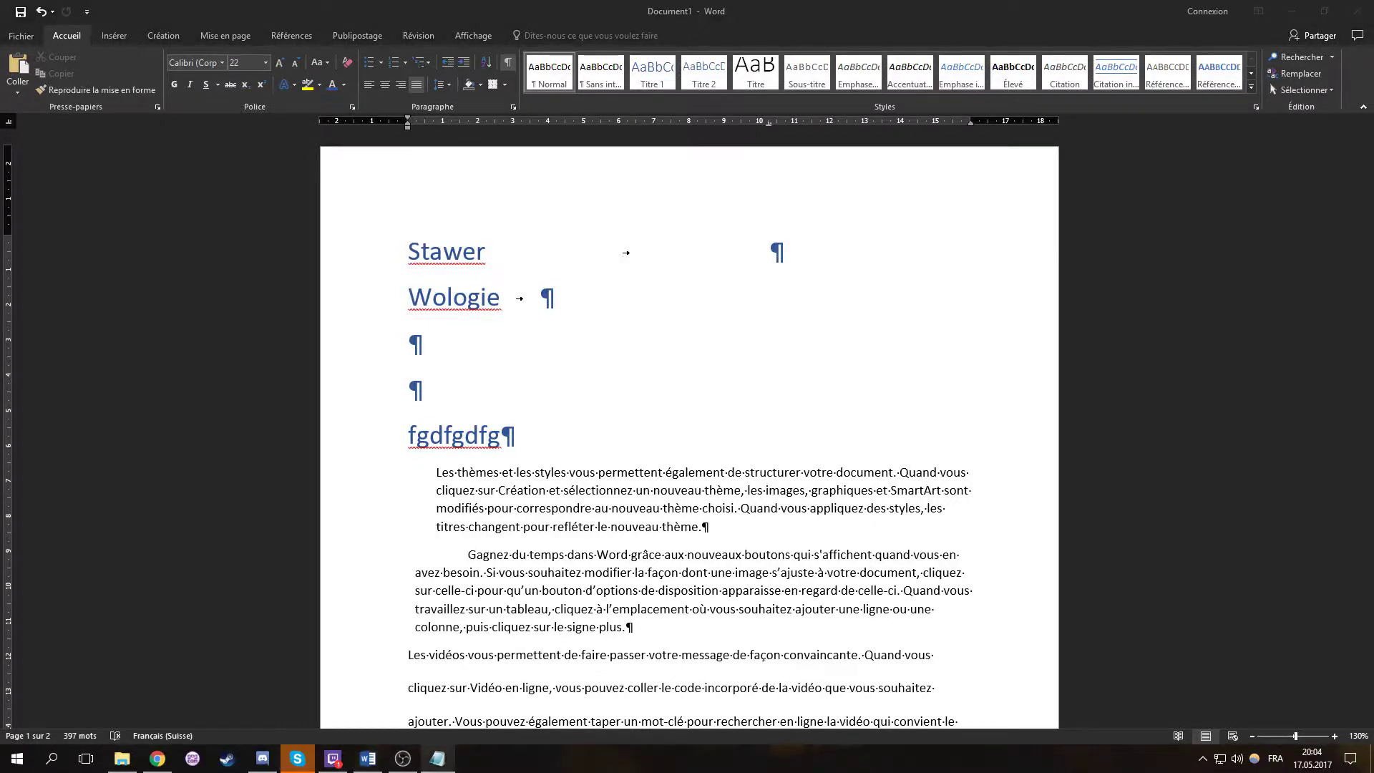
# Set the word "Stawer" in Courier New and add two spaces and "dfsdfsdfdsfd" after it.
pyautogui.hotkey('alt', 'Tab')
pyautogui.moveTo(492, 255); pyautogui.dragTo(408, 254)
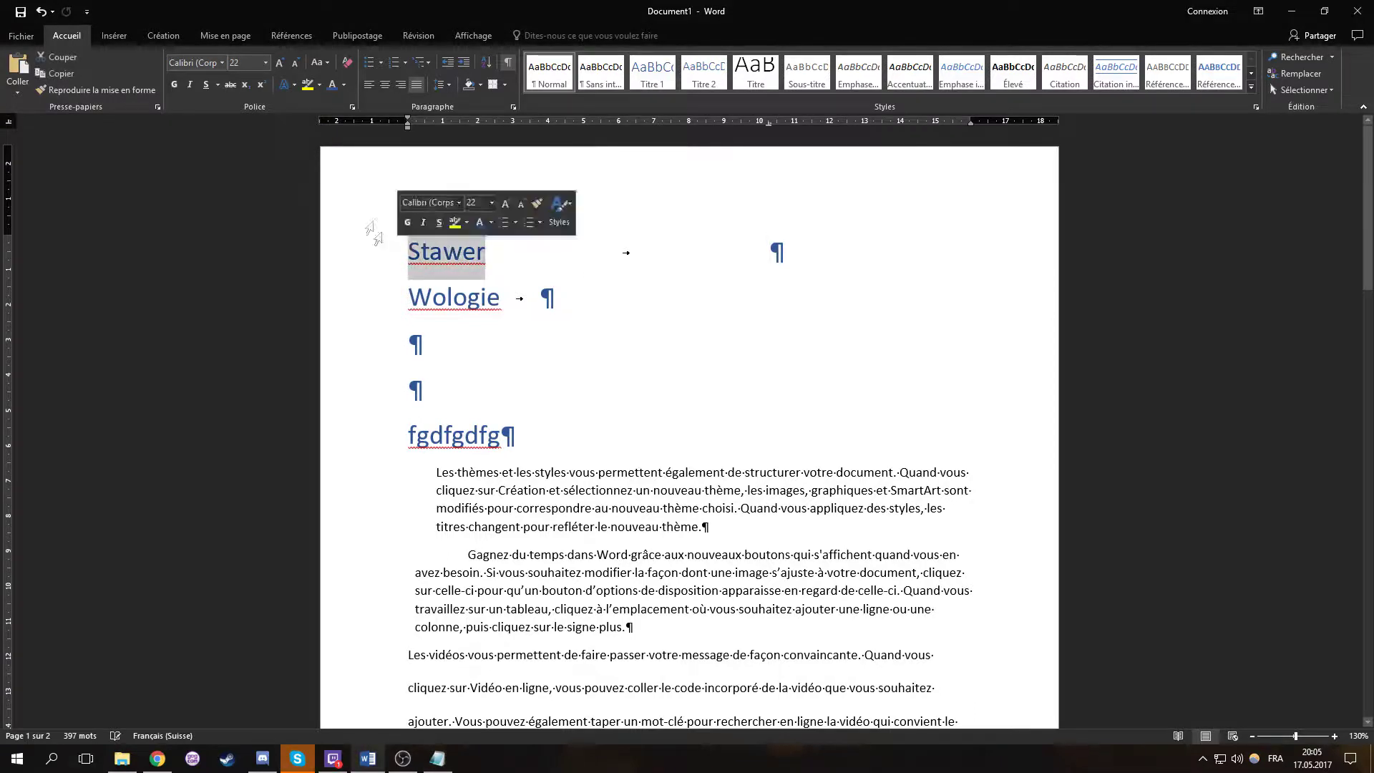
pyautogui.click(208, 60)
pyautogui.write('Courier New')
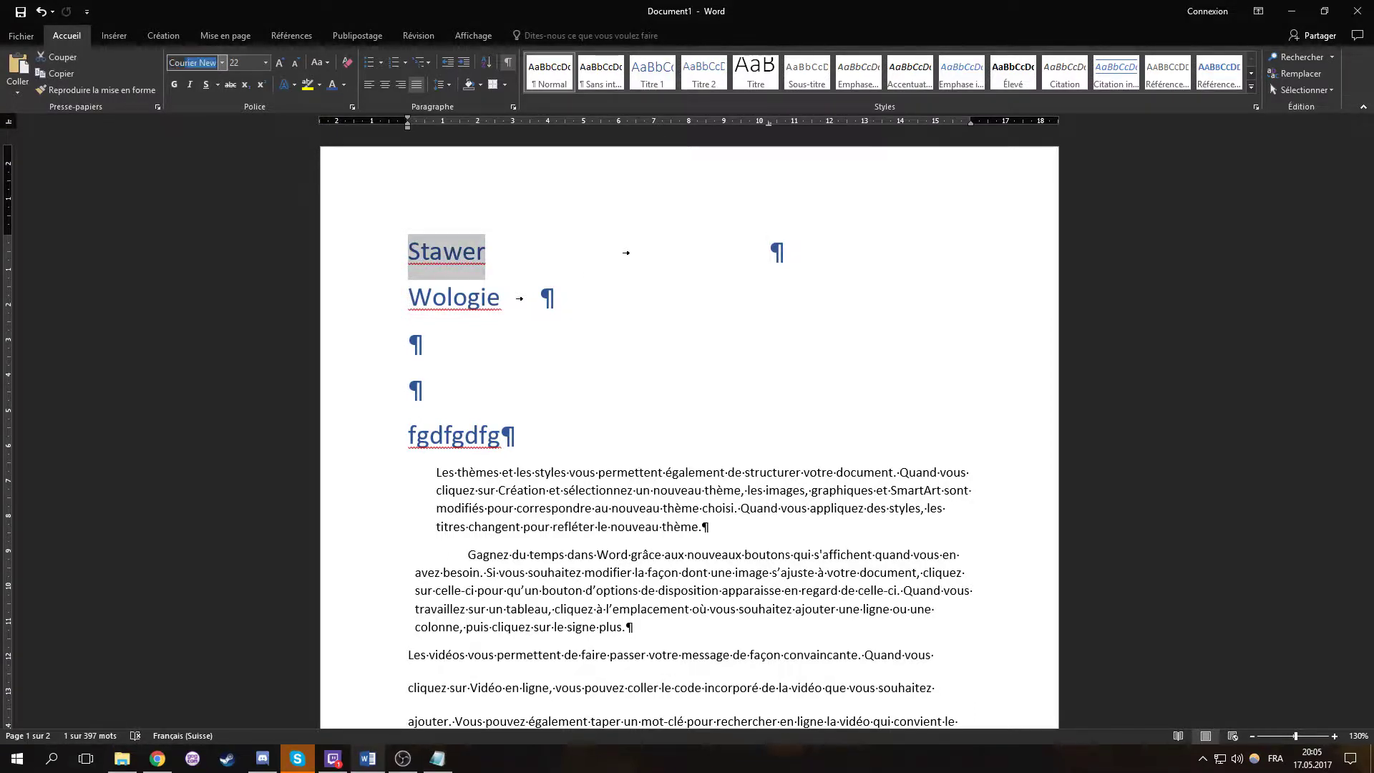
pyautogui.press('Return')
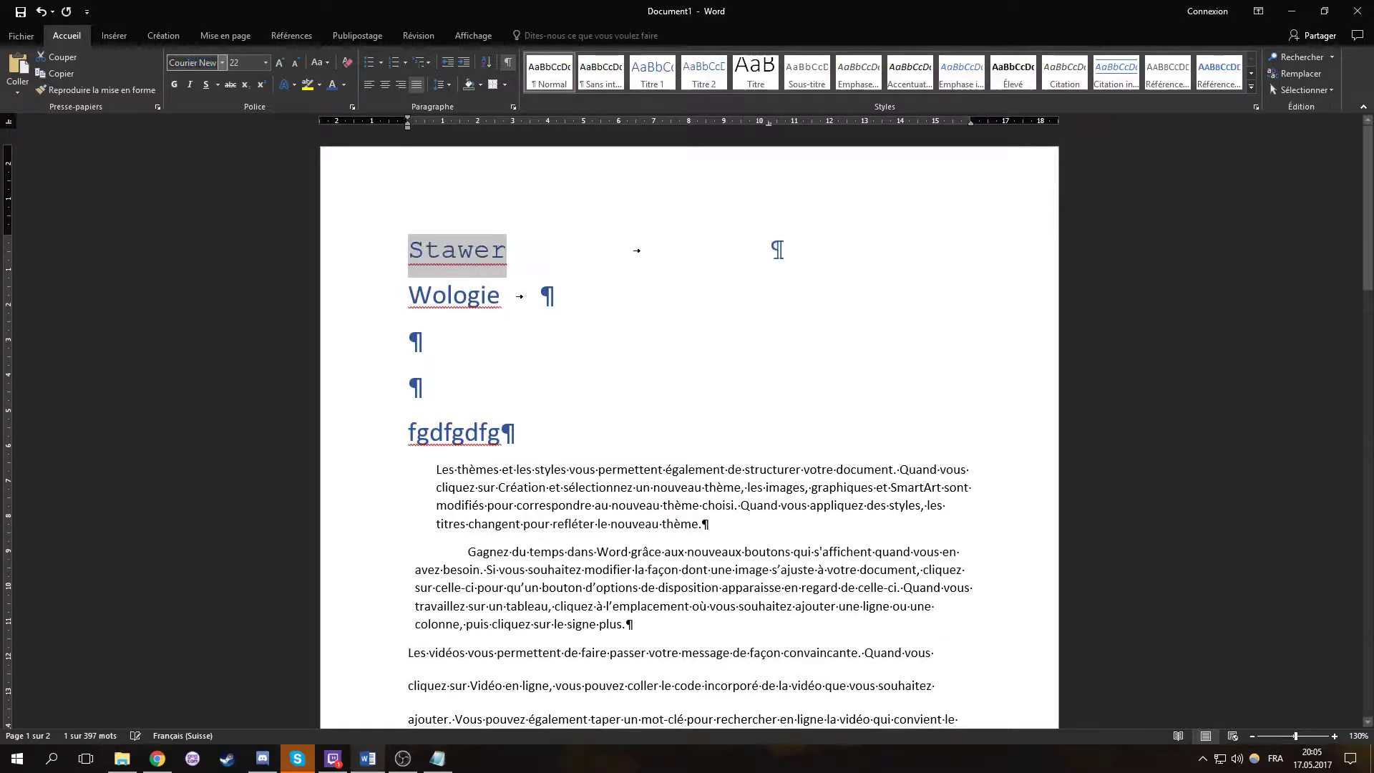
pyautogui.click(529, 257)
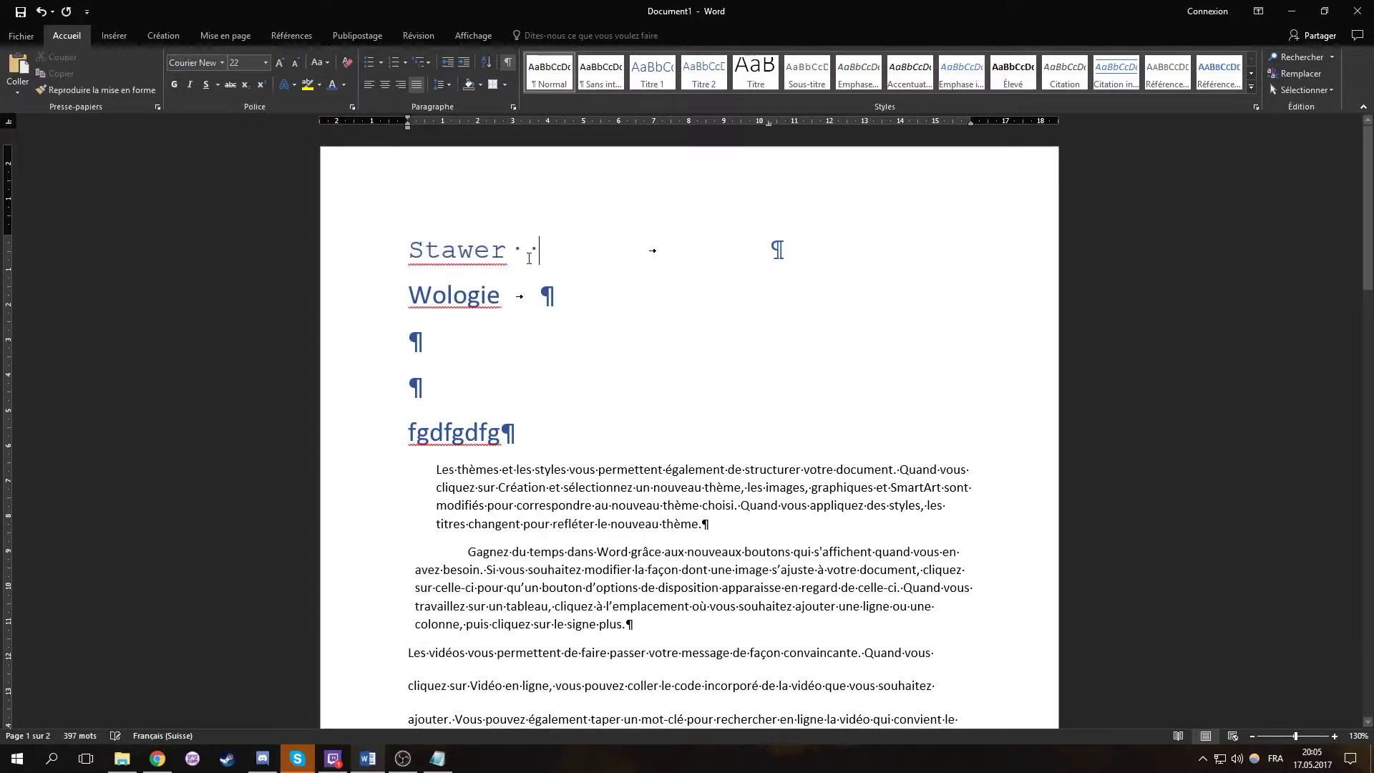
pyautogui.write('dfsdfsdfdsfd')
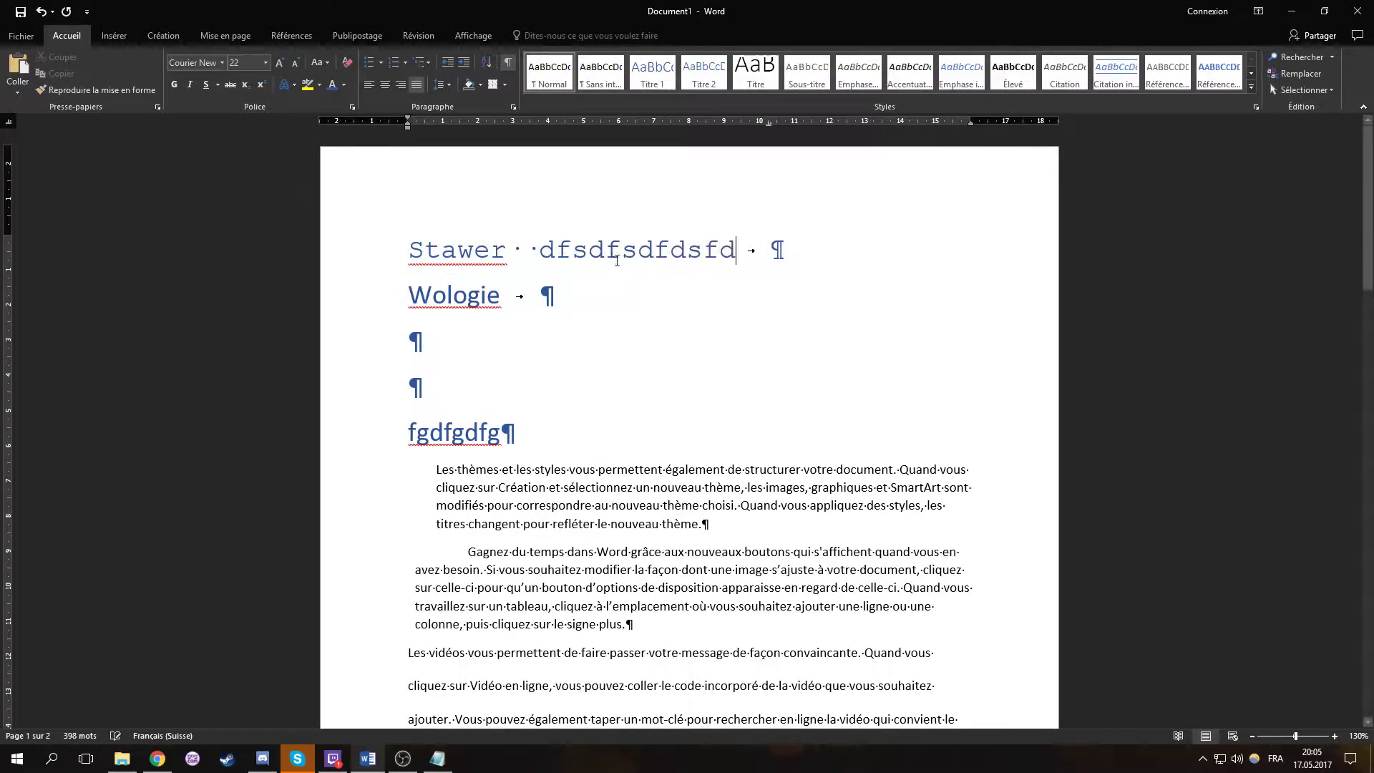
# Select individual letters of "dfsdfsdfdsfd" one after another to compare their widths in the Courier New font.
pyautogui.moveTo(618, 261); pyautogui.dragTo(613, 262)
pyautogui.click(612, 262)
pyautogui.hotkey('shift', 'Left')
pyautogui.press('Right')
pyautogui.hotkey('shift', 'Right')
pyautogui.press('Right')
pyautogui.hotkey('shift', 'Right')
pyautogui.press('Right')
pyautogui.hotkey('shift', 'Right')
pyautogui.press('Right')
pyautogui.hotkey('shift', 'Right')
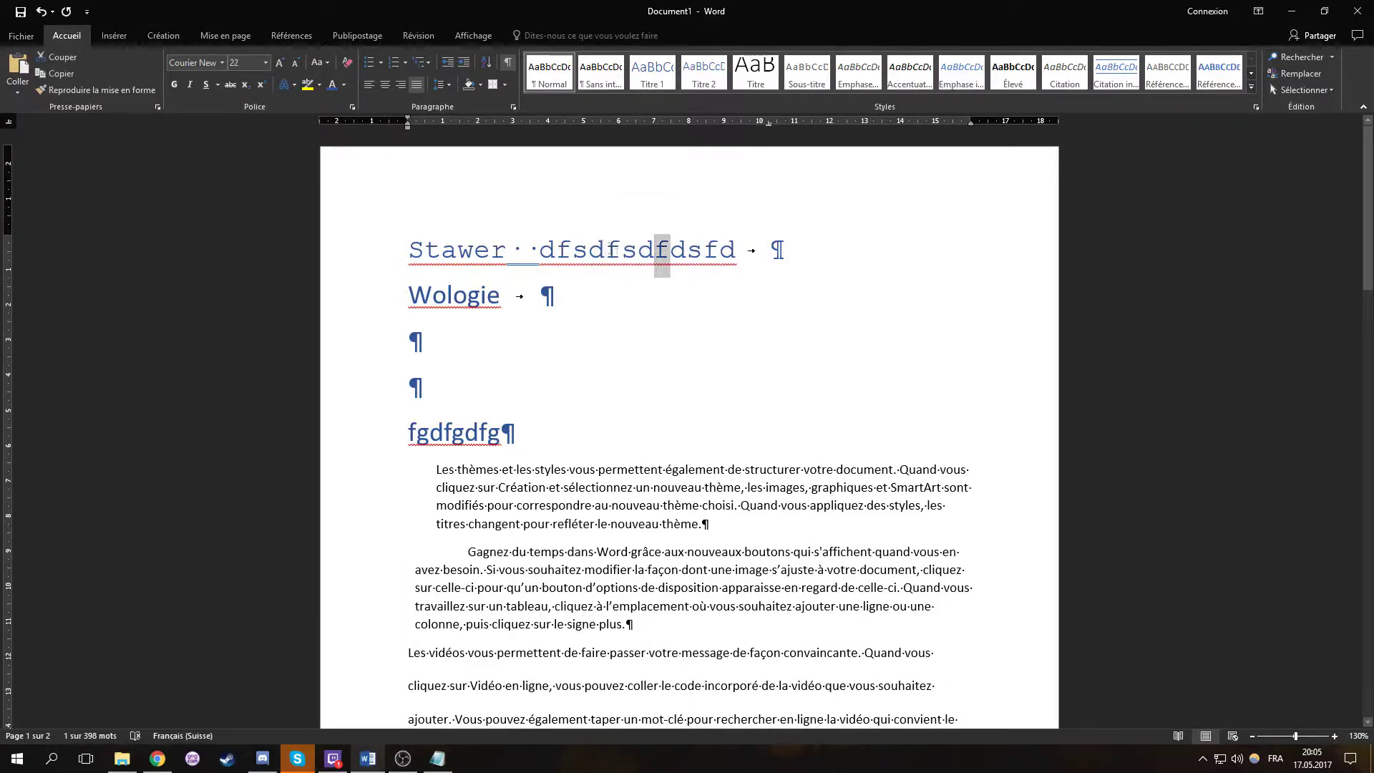
# Set the font of the entire document to Courier New.
pyautogui.press('Right')
pyautogui.hotkey('ctrl', 'a')
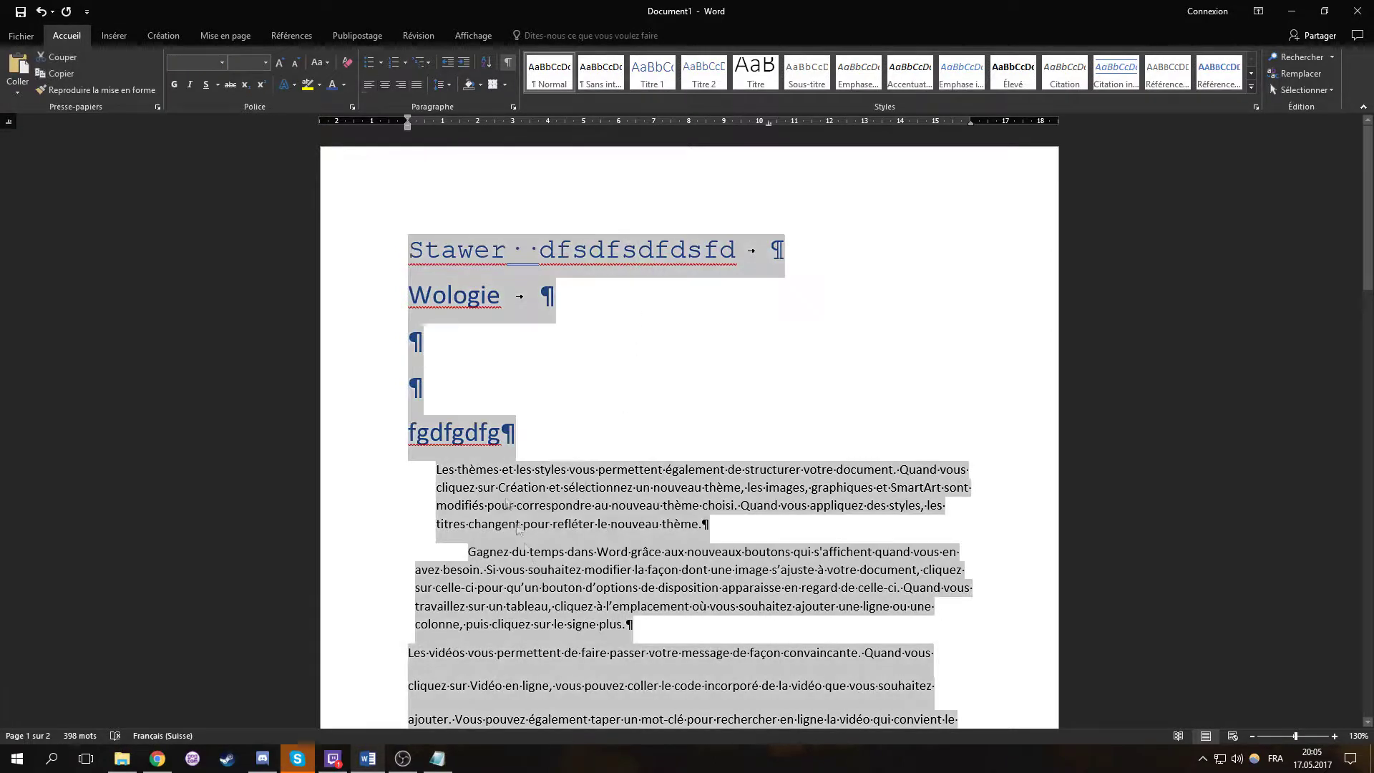
pyautogui.write('Courier New')
pyautogui.press('Return')
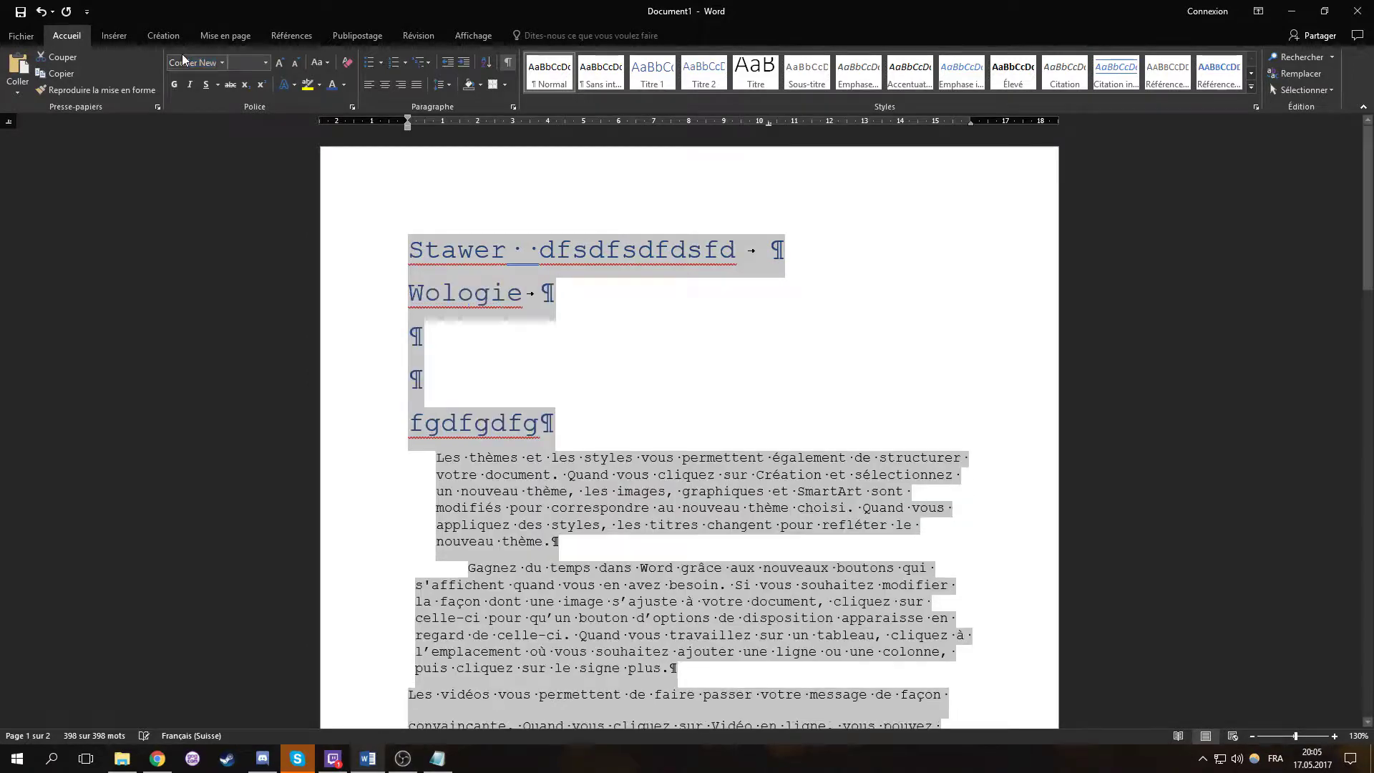
pyautogui.click(576, 457)
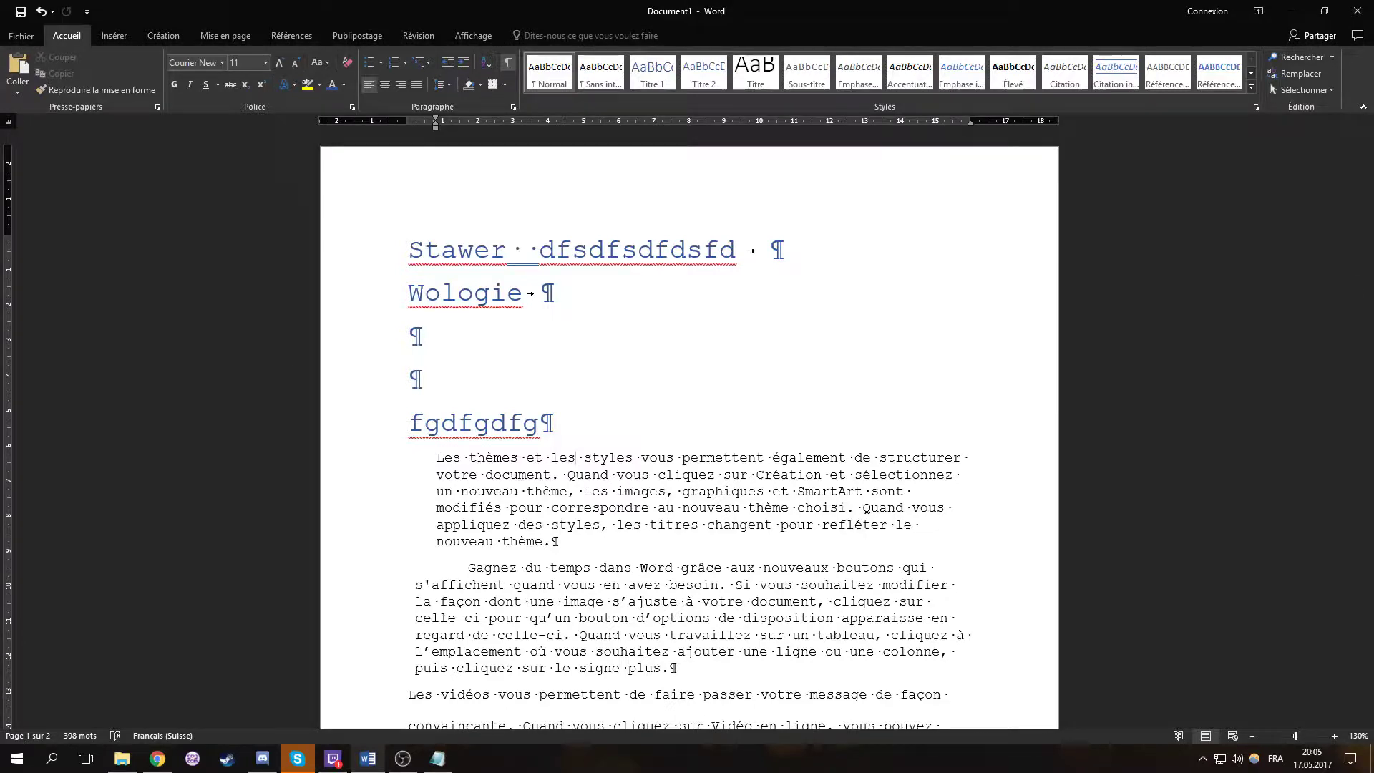
# Give the "Wologie" line a left tab stop at 8 cm with dotted leader style 2.
pyautogui.click(555, 293)
pyautogui.moveTo(628, 131); pyautogui.dragTo(691, 129)
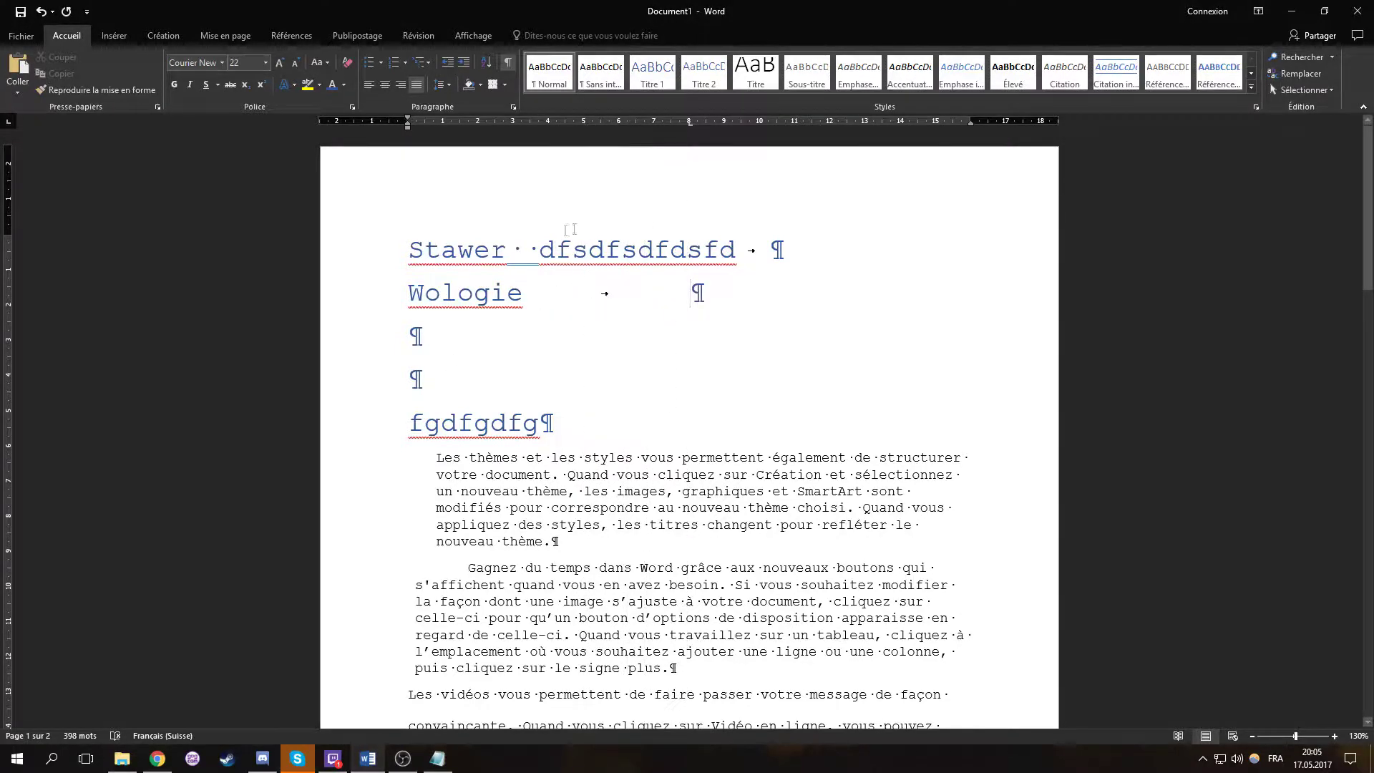
pyautogui.doubleClick(685, 299)
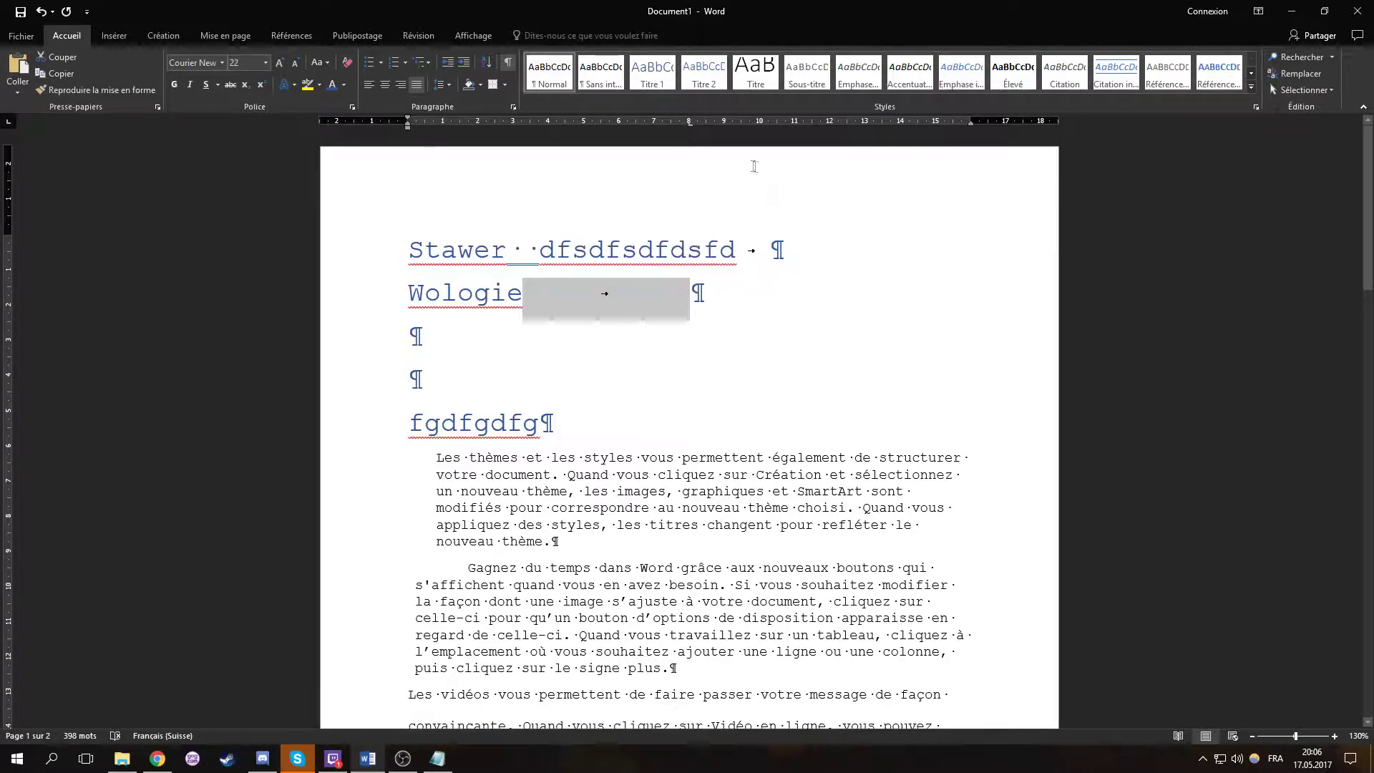
pyautogui.doubleClick(690, 124)
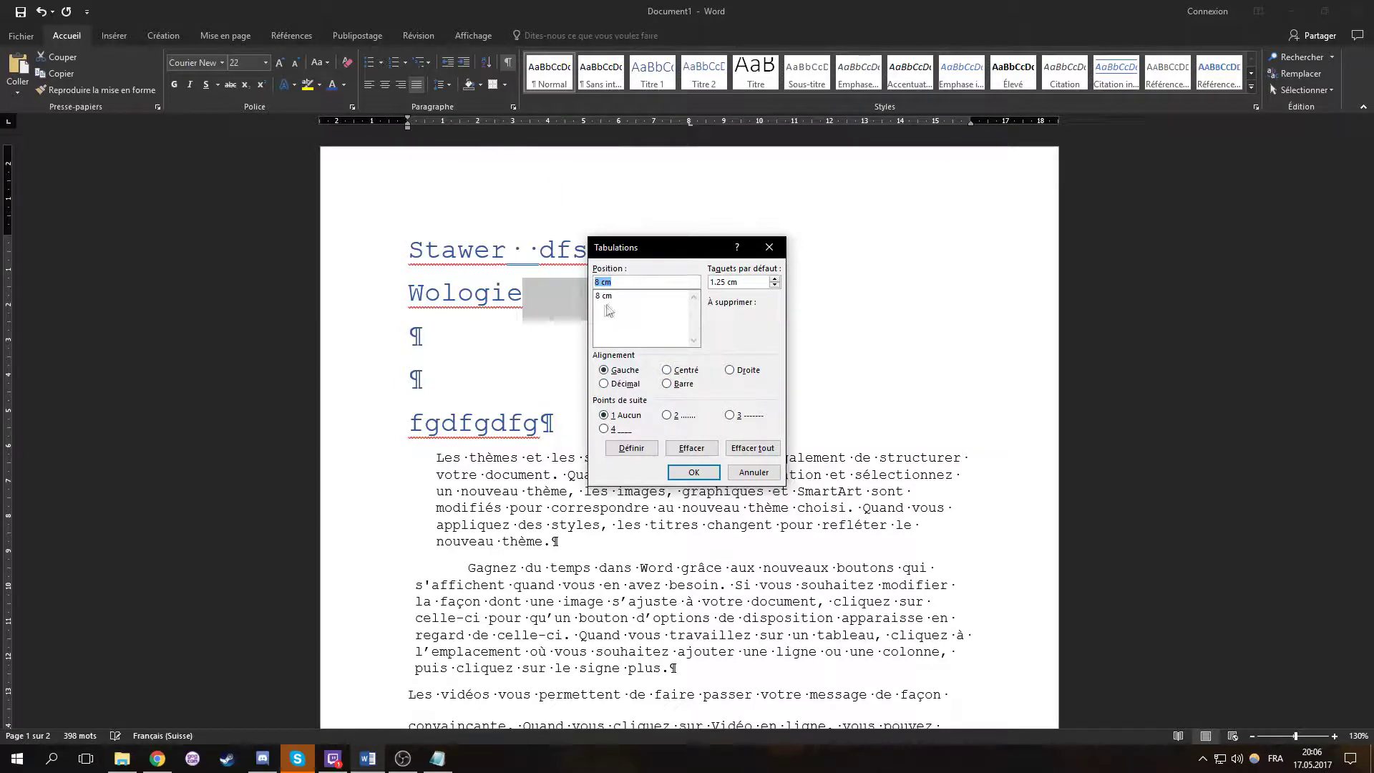
pyautogui.click(685, 418)
pyautogui.click(694, 473)
pyautogui.click(786, 317)
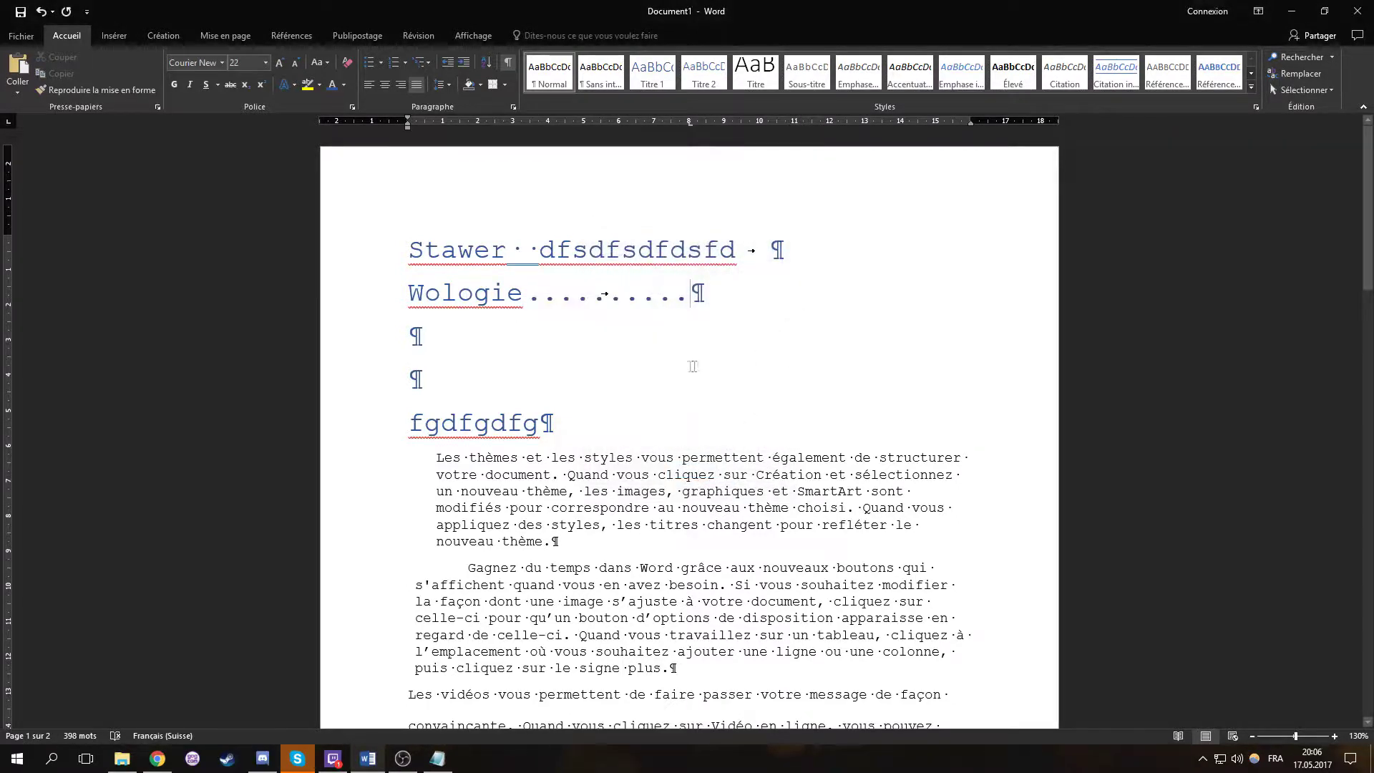
# Add 1 after the dotted tab on the "Wologie" line and a new line "Fgdsfg" tabbed to 2.
pyautogui.write('1')
pyautogui.press('Return')
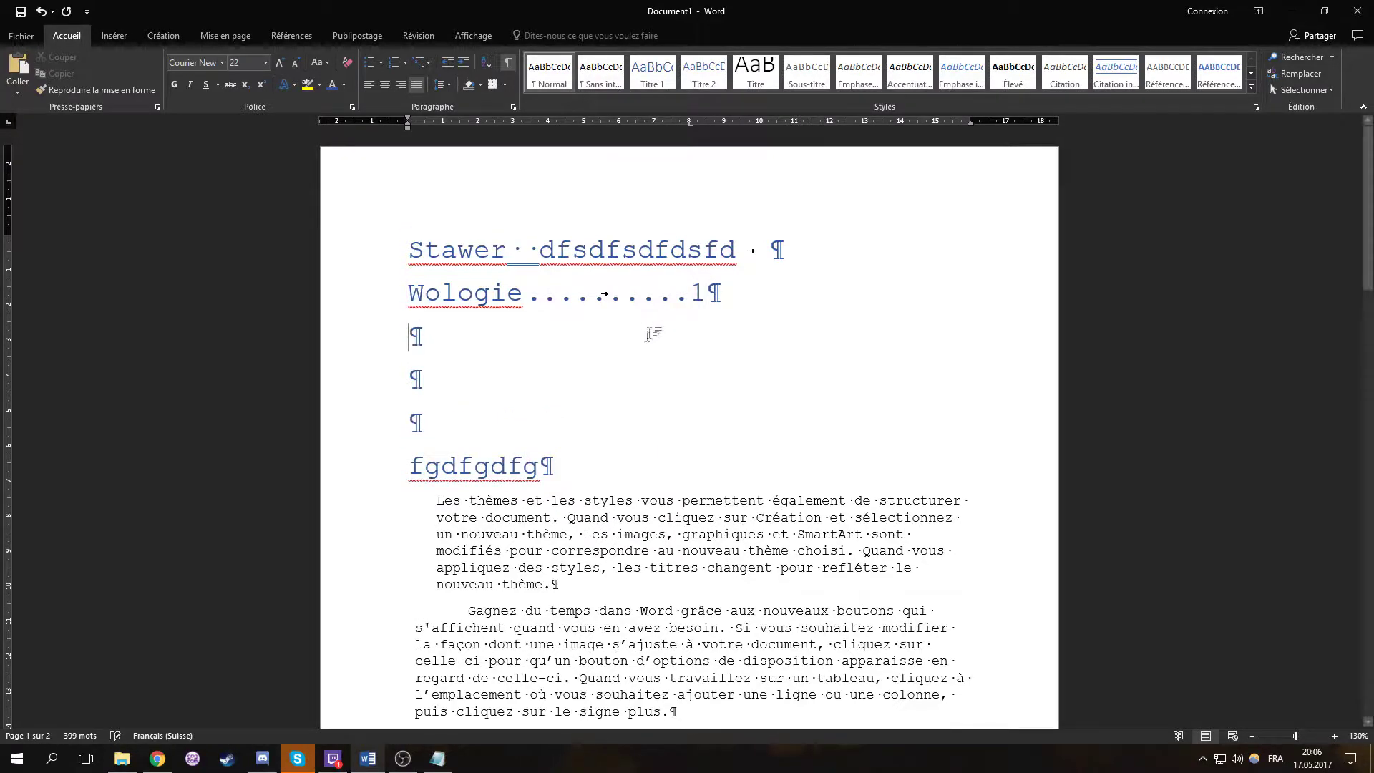
pyautogui.write('fgdsfg')
pyautogui.press('Tab')
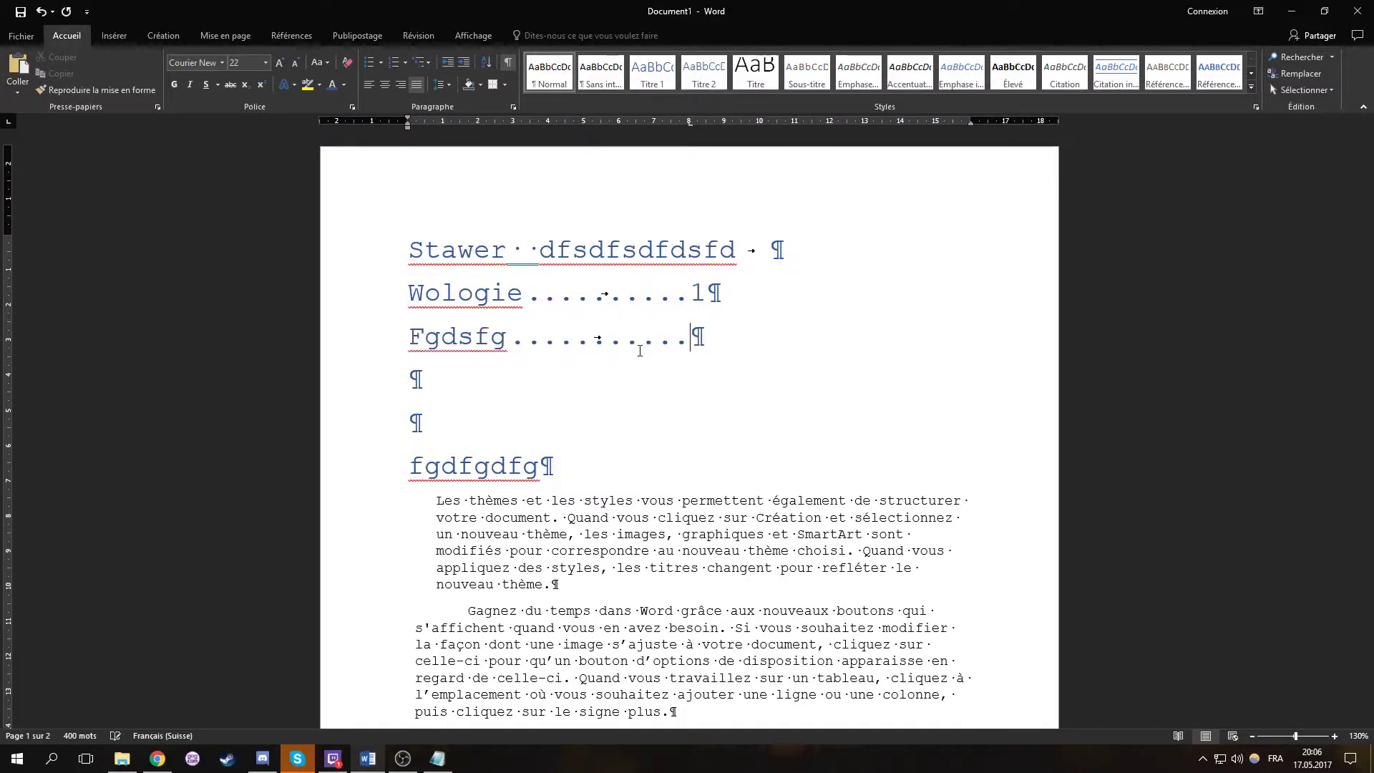
pyautogui.write('2')
pyautogui.click(458, 292)
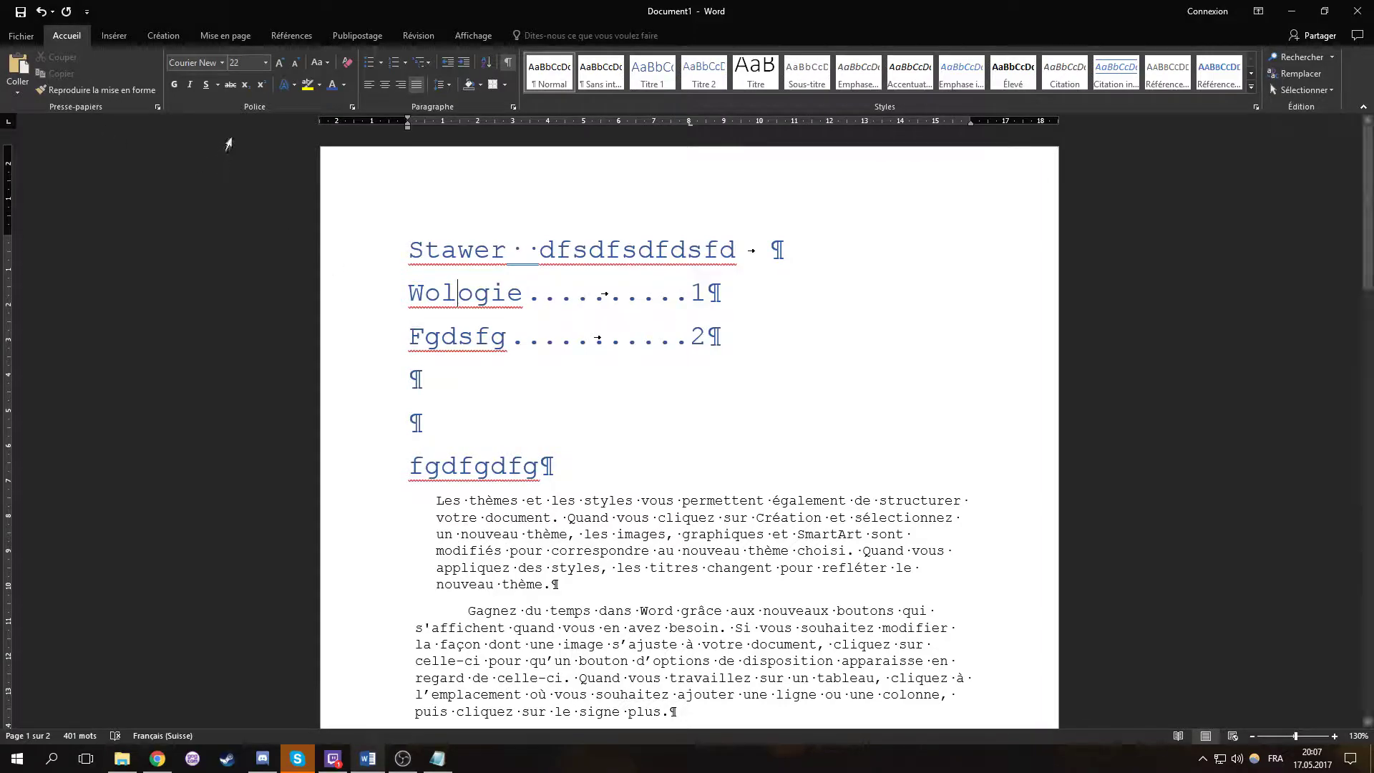
# Examine the preset margins and the custom page setup with its multiple-pages options, and leave it without changes.
pyautogui.click(21, 36)
pyautogui.click(28, 29)
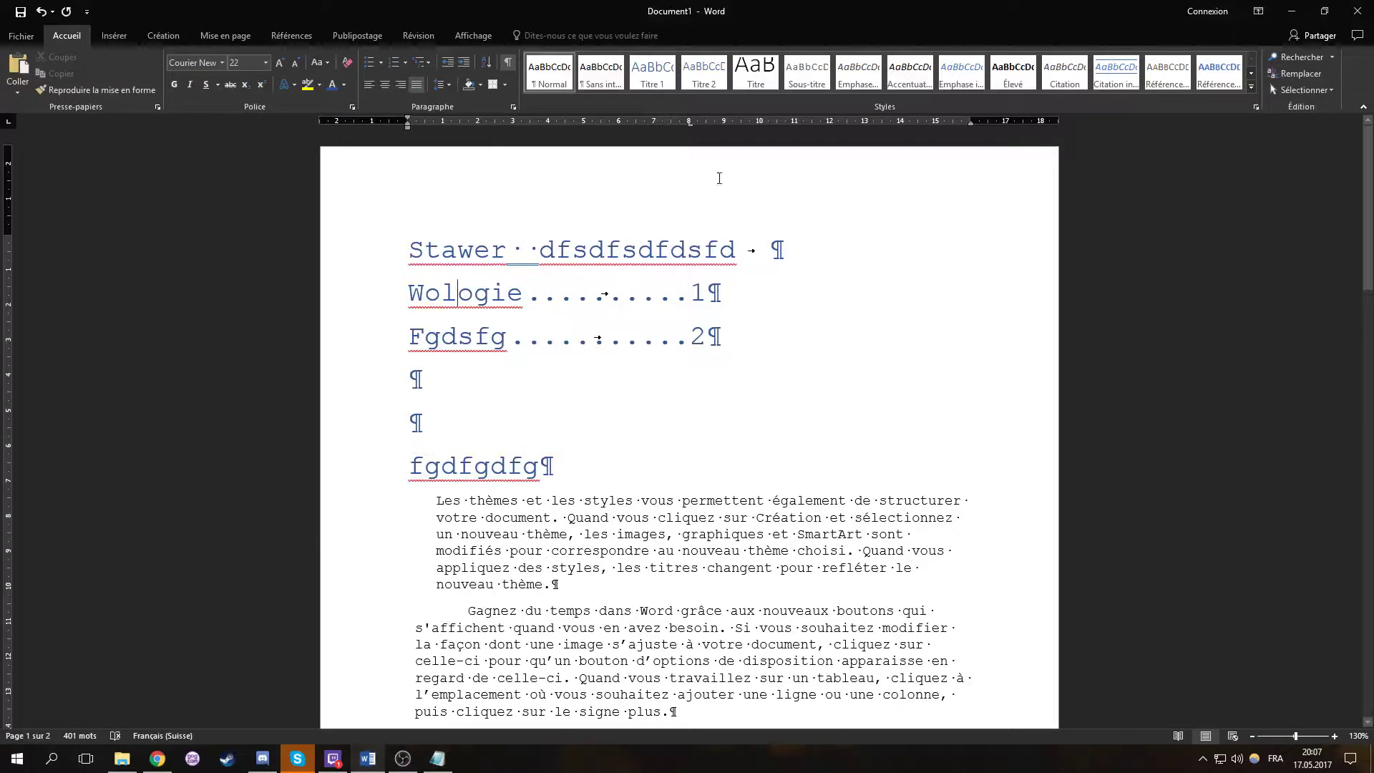
pyautogui.click(158, 40)
pyautogui.click(212, 40)
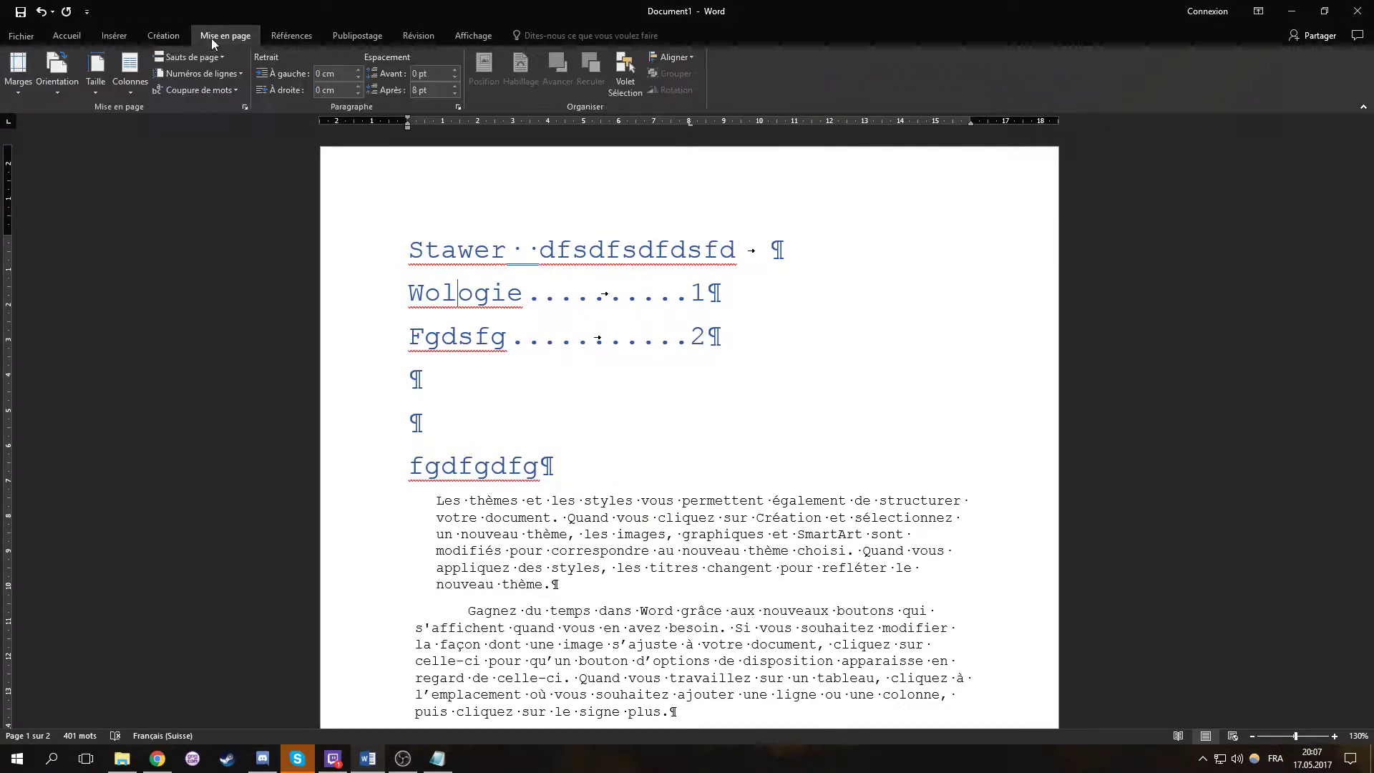
pyautogui.click(27, 90)
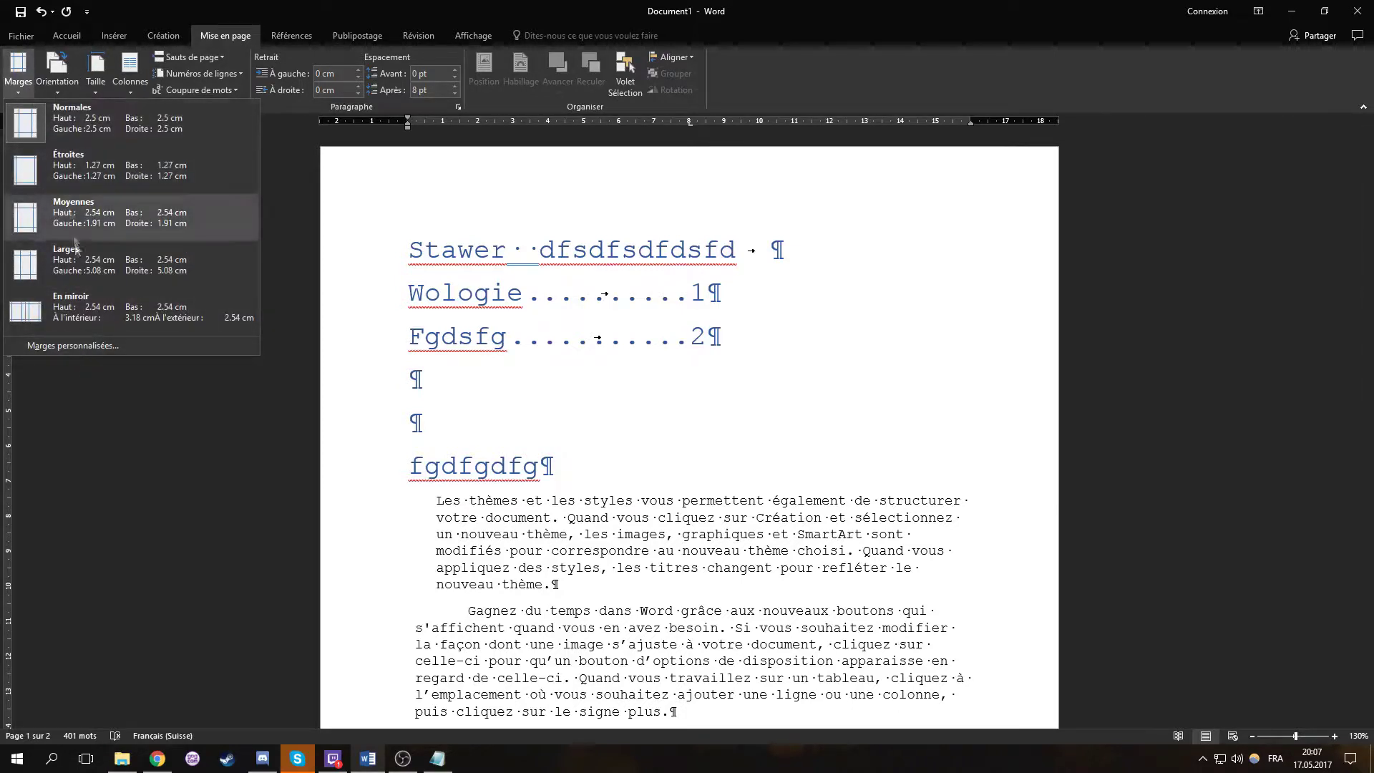
pyautogui.click(67, 351)
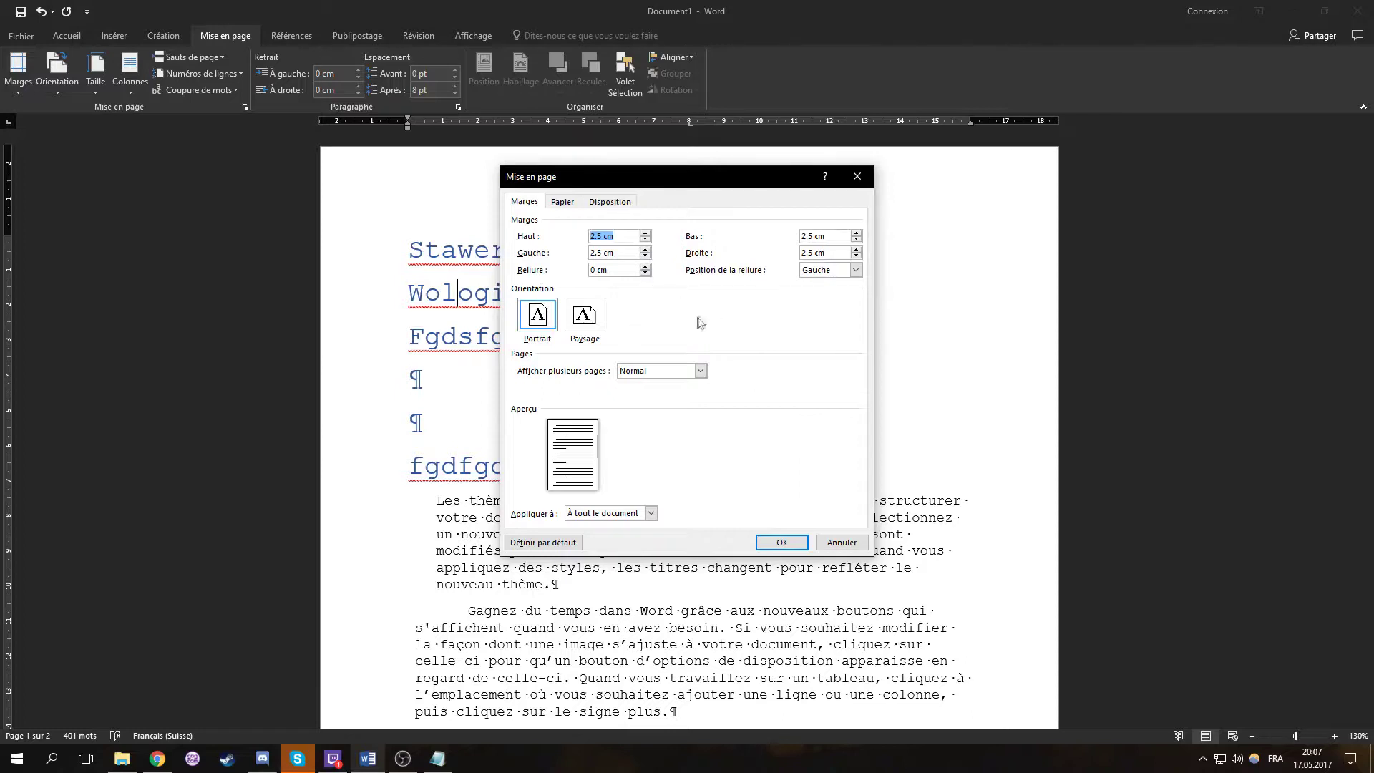
pyautogui.click(701, 370)
pyautogui.click(670, 345)
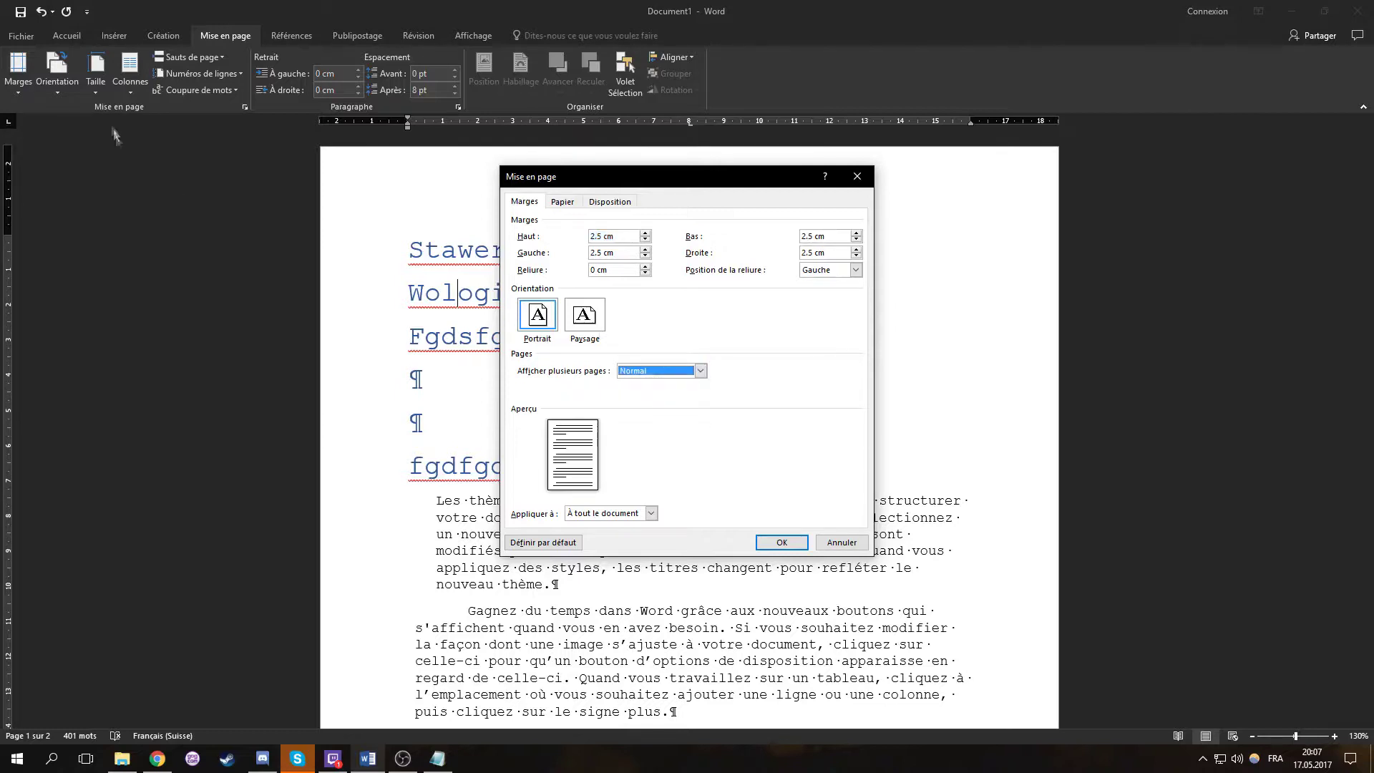
pyautogui.press('Escape')
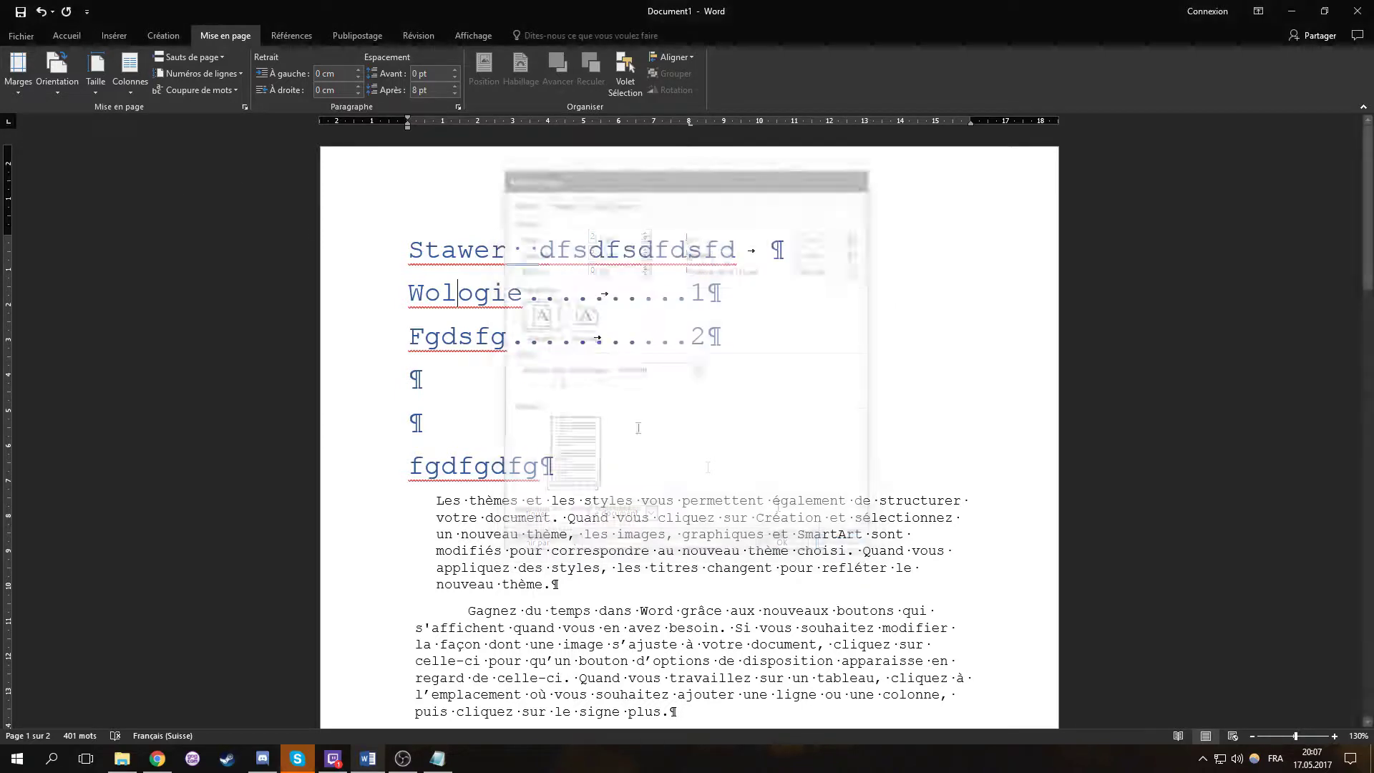
# Compare the preset margins again, and reopen and accept the custom margin settings as they are.
pyautogui.click(18, 75)
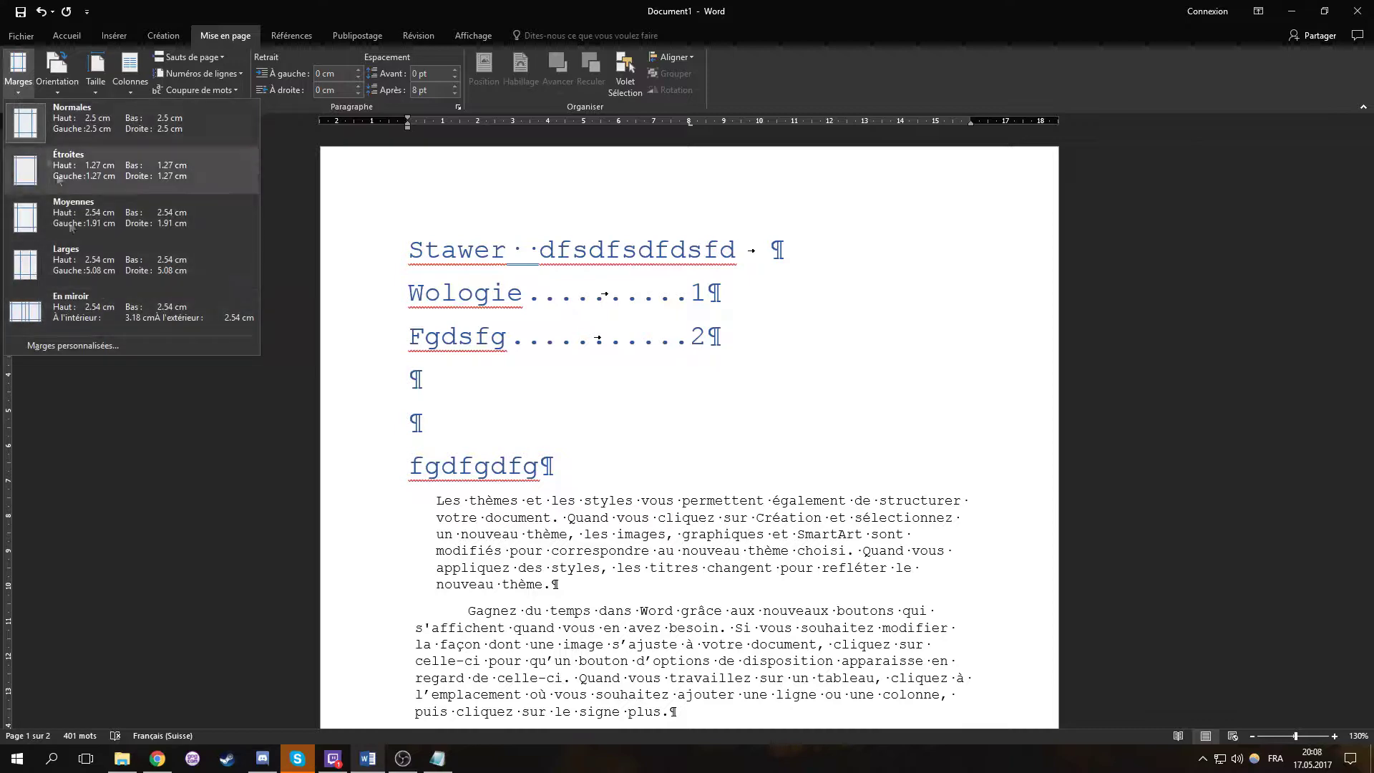
pyautogui.click(20, 79)
pyautogui.click(21, 79)
pyautogui.click(102, 346)
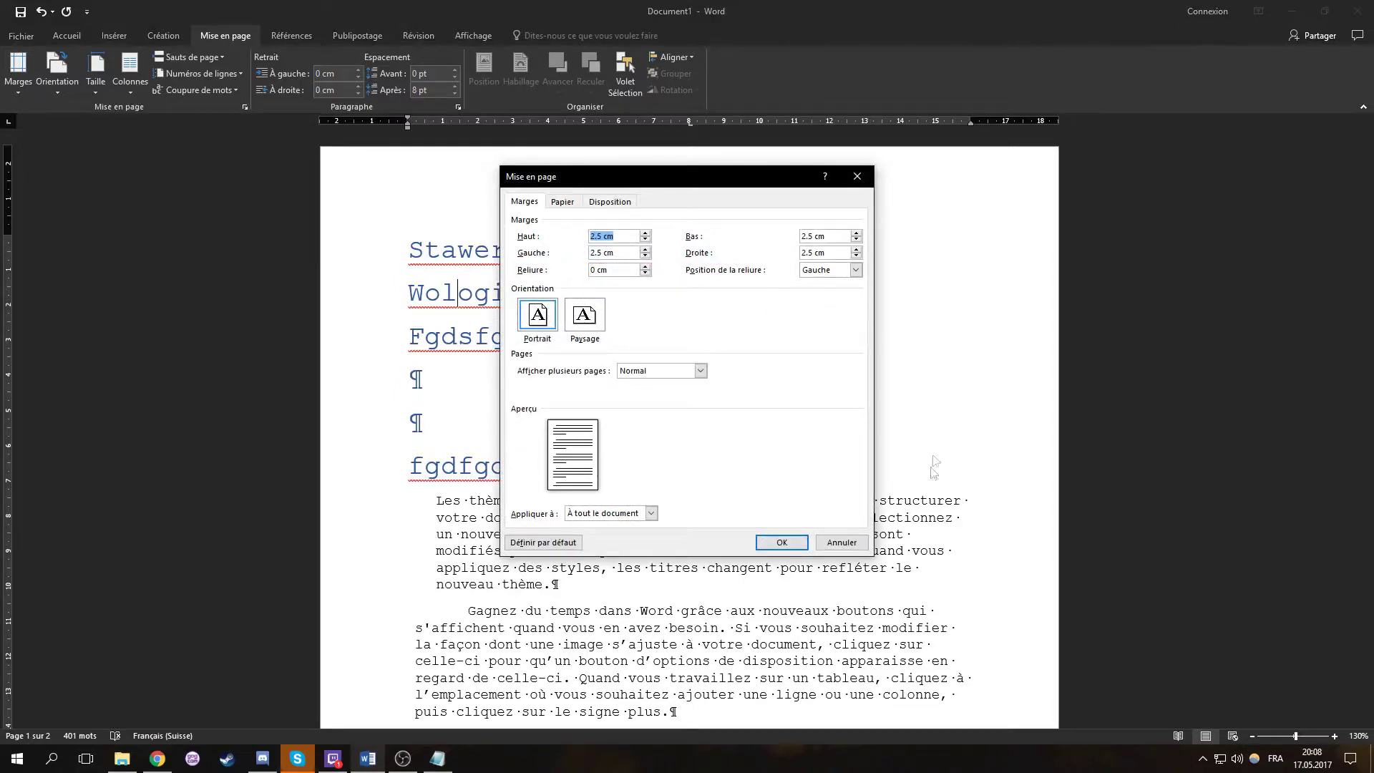
pyautogui.click(781, 541)
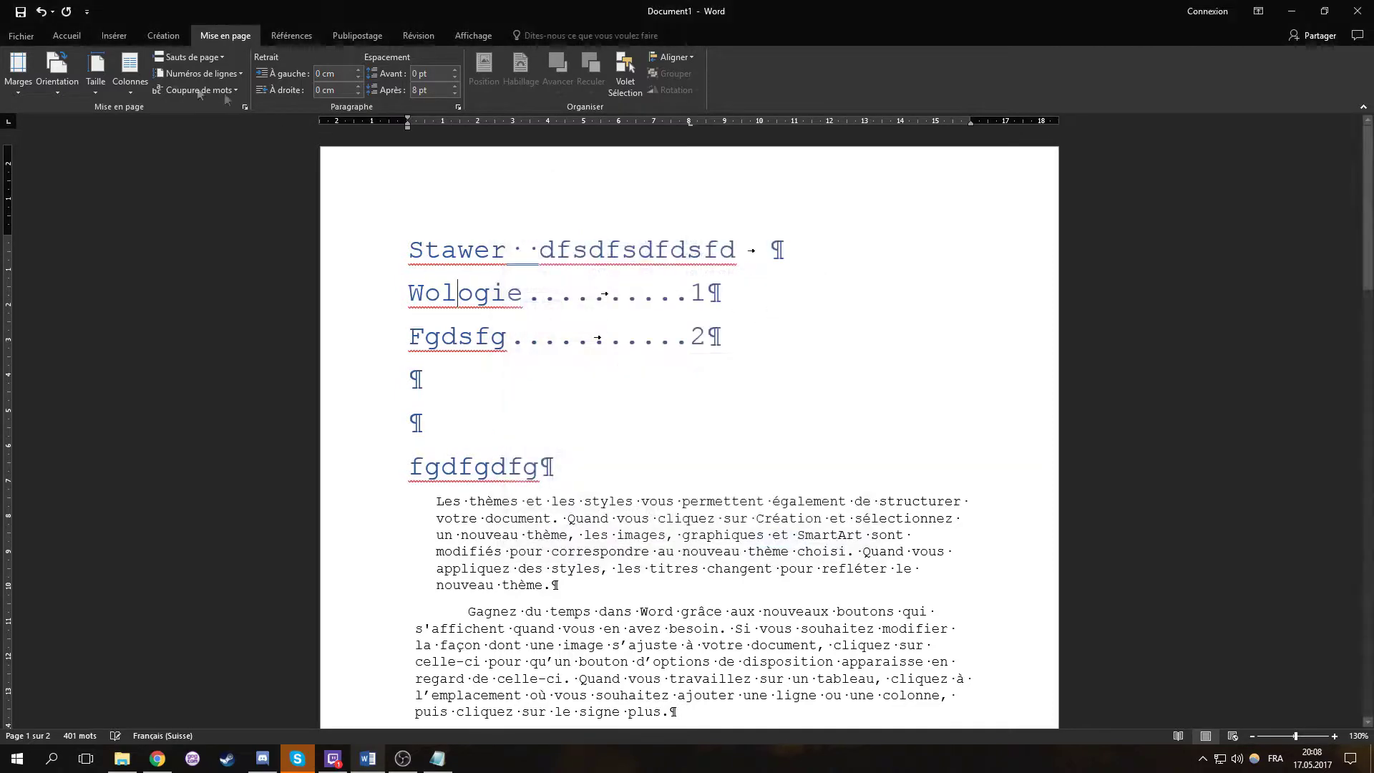
# Look through the tabbed lines and body paragraphs, selecting single words and a whole line along the way.
pyautogui.click(67, 36)
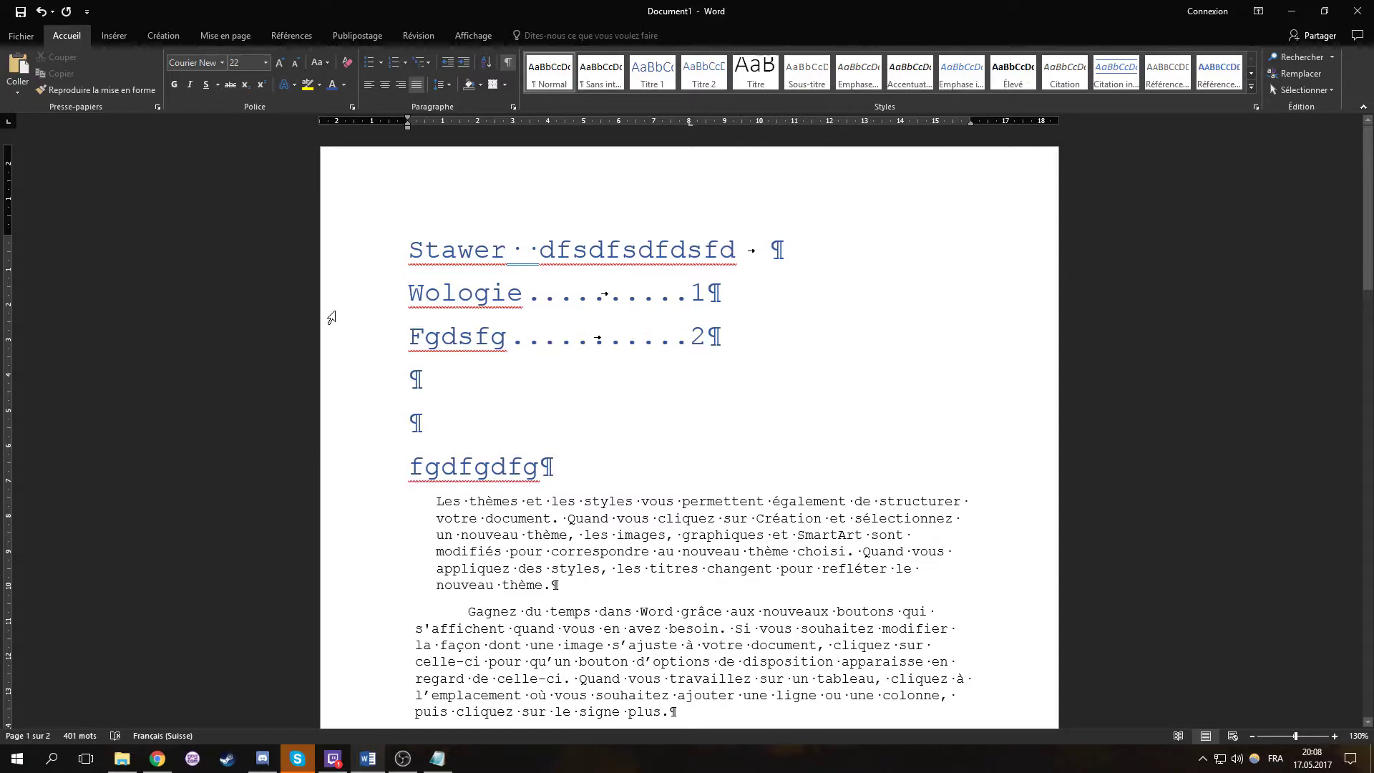
pyautogui.doubleClick(591, 338)
pyautogui.click(657, 388)
pyautogui.scroll(-3, 608, 380)
pyautogui.click(521, 294)
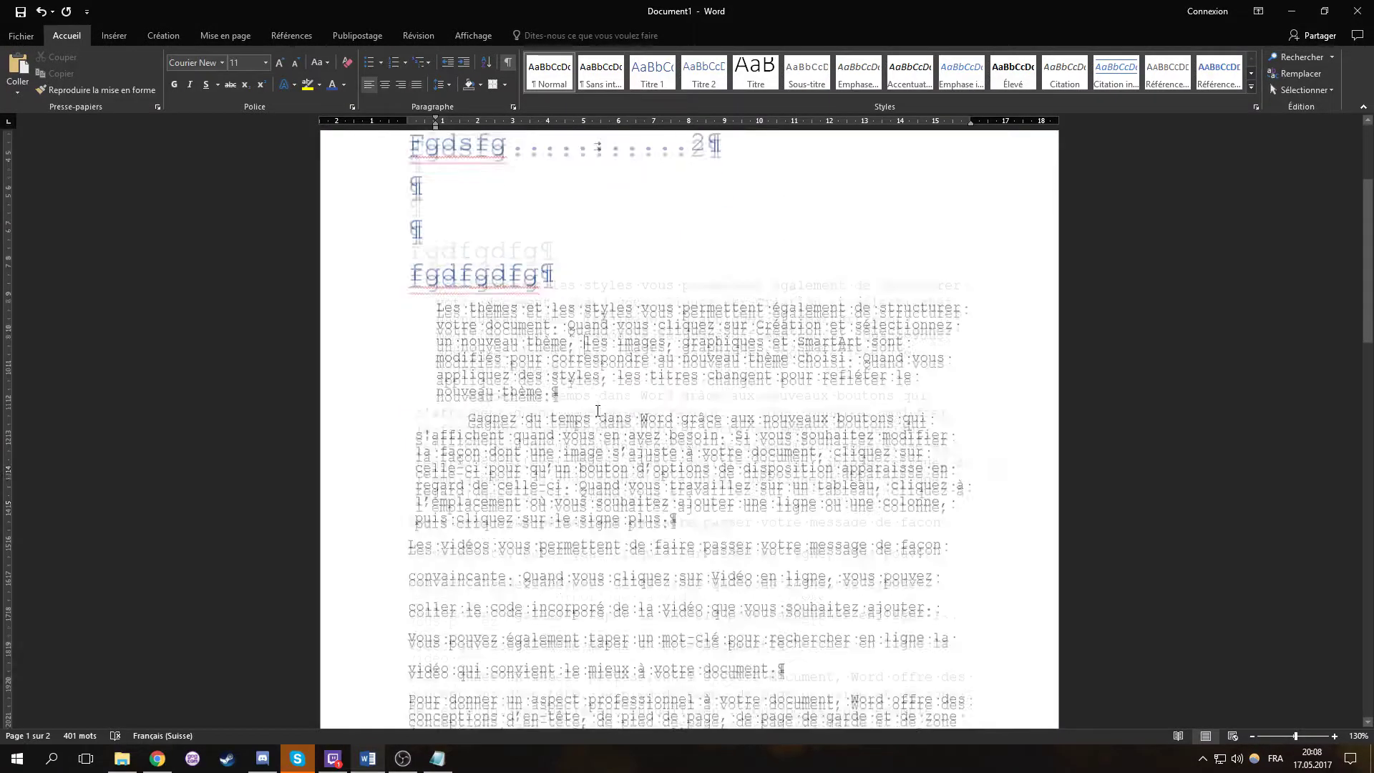
pyautogui.click(565, 262)
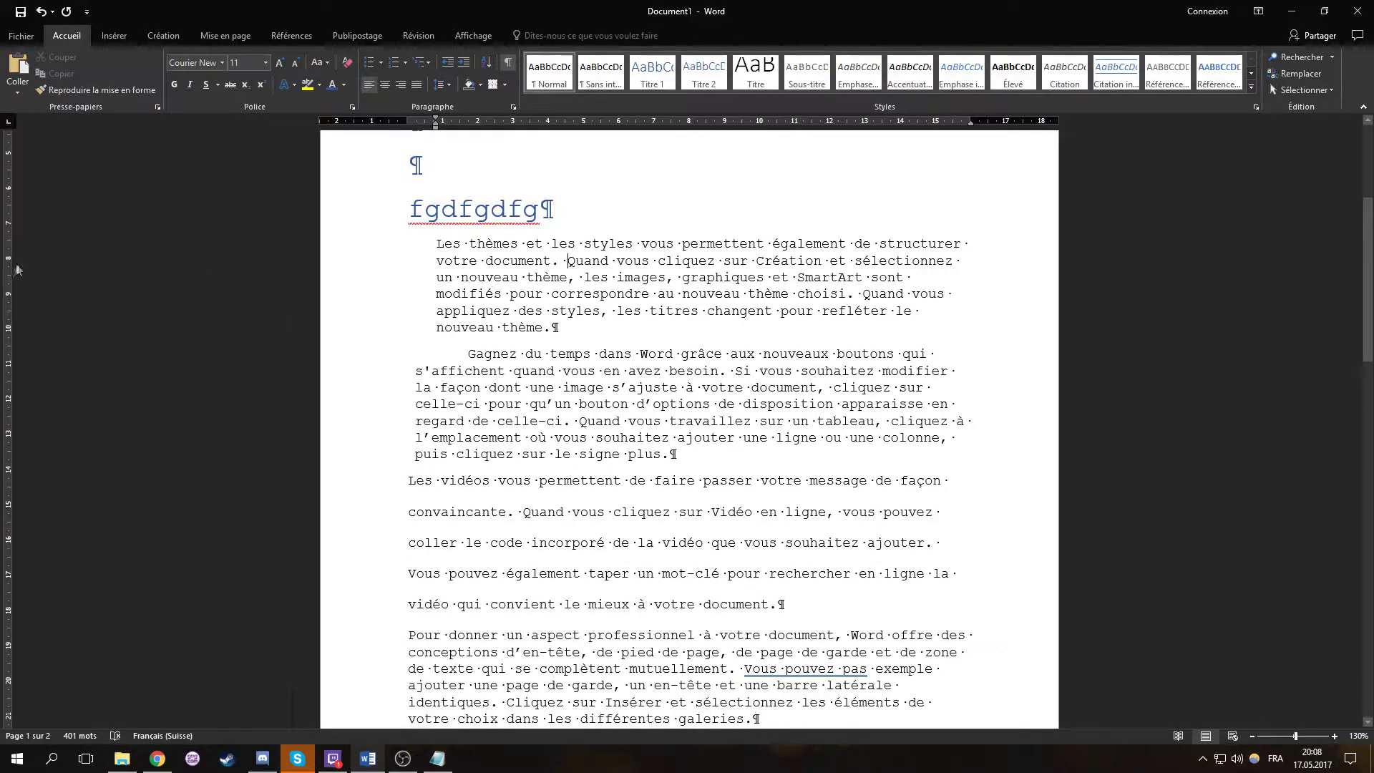
pyautogui.doubleClick(518, 261)
pyautogui.click(589, 279)
pyautogui.doubleClick(529, 244)
pyautogui.click(575, 279)
pyautogui.click(336, 235)
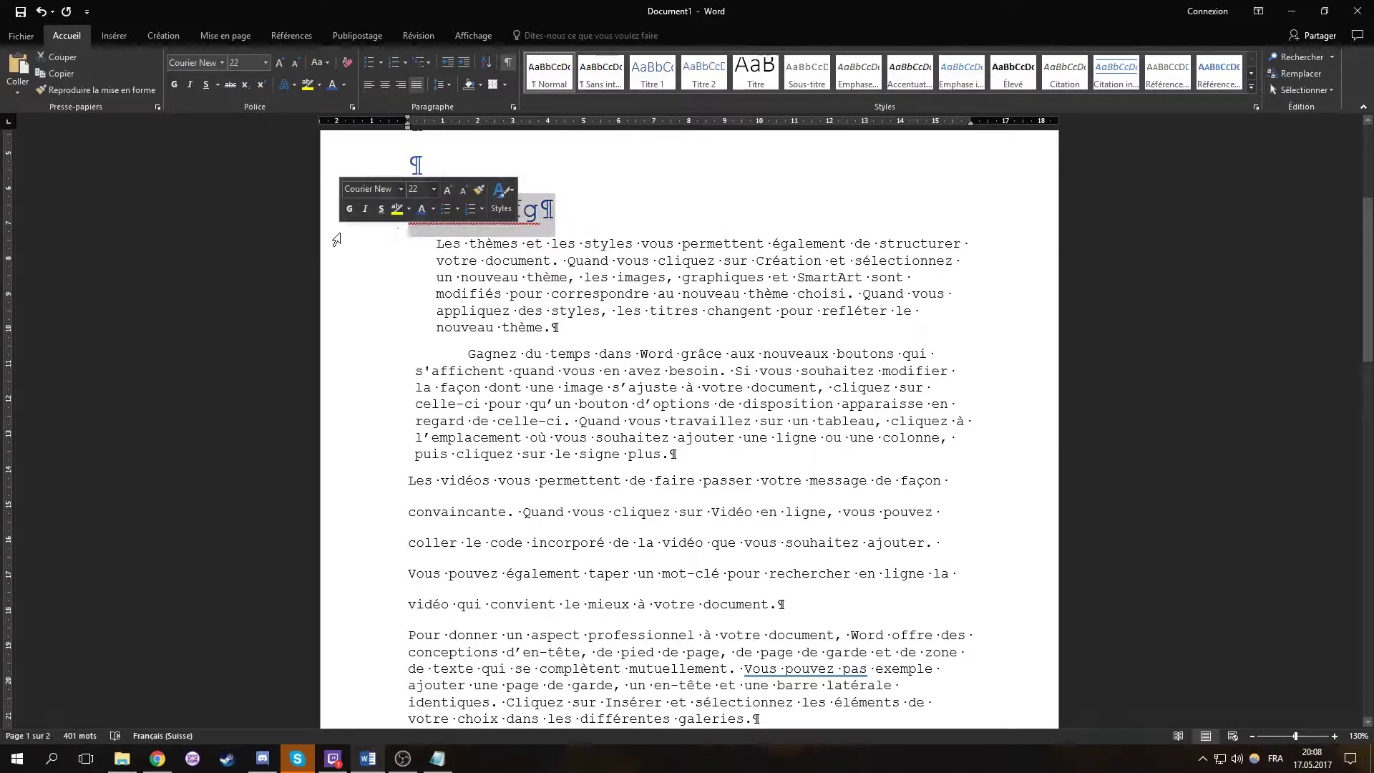
pyautogui.click(482, 309)
pyautogui.scroll(3, 493, 276)
pyautogui.click(500, 260)
pyautogui.scroll(-6, 529, 249)
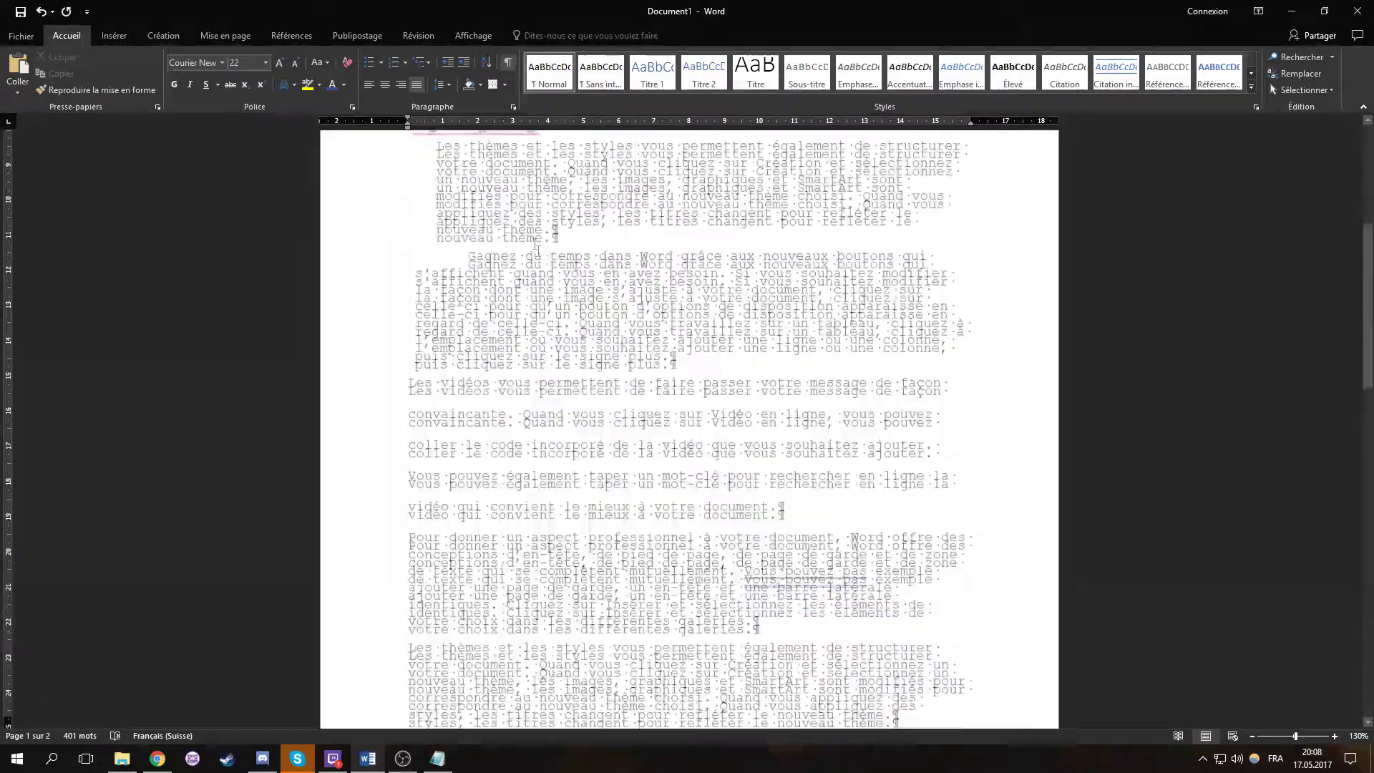
pyautogui.click(563, 275)
pyautogui.scroll(-3, 571, 380)
pyautogui.scroll(4, 566, 354)
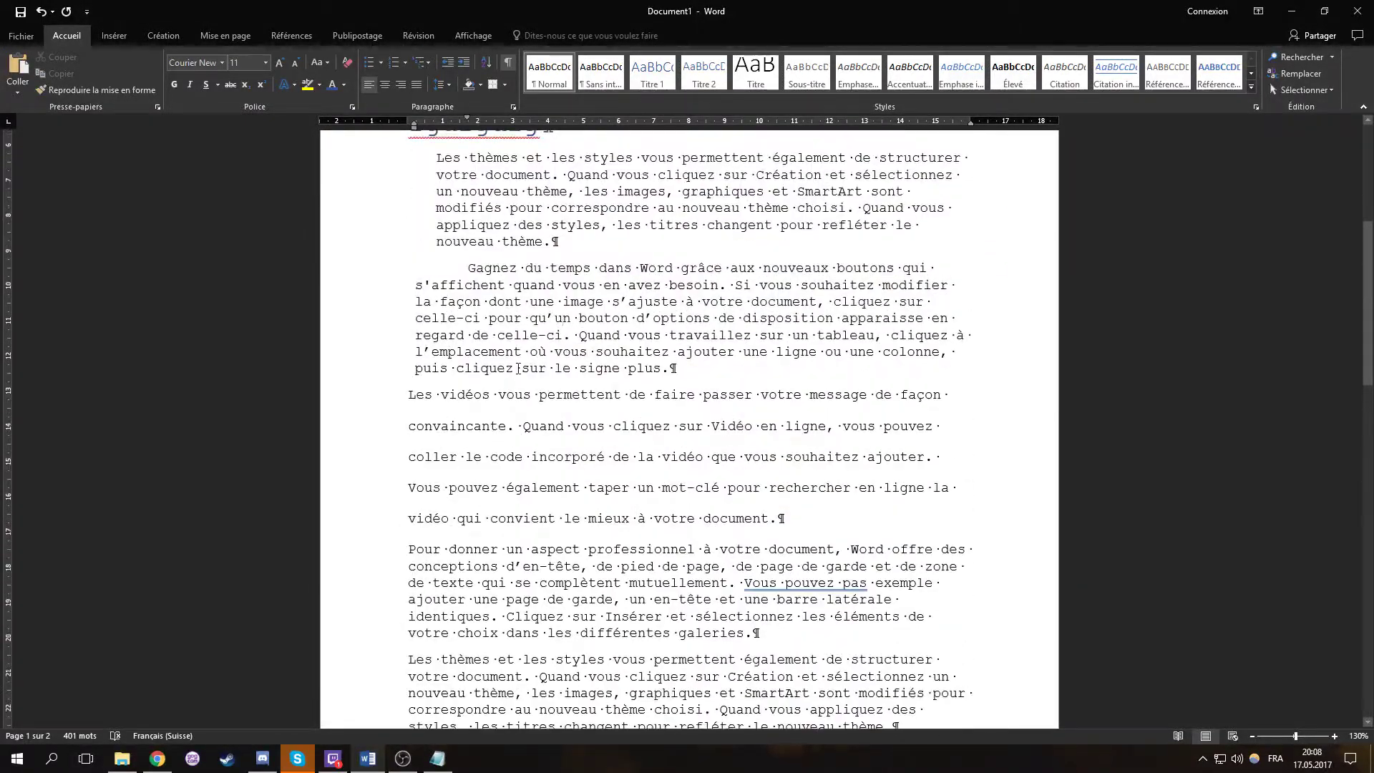
# Make the text "Stawer dfsdfsdfdsfd" in the first line bold, italic and underlined.
pyautogui.scroll(5, 550, 358)
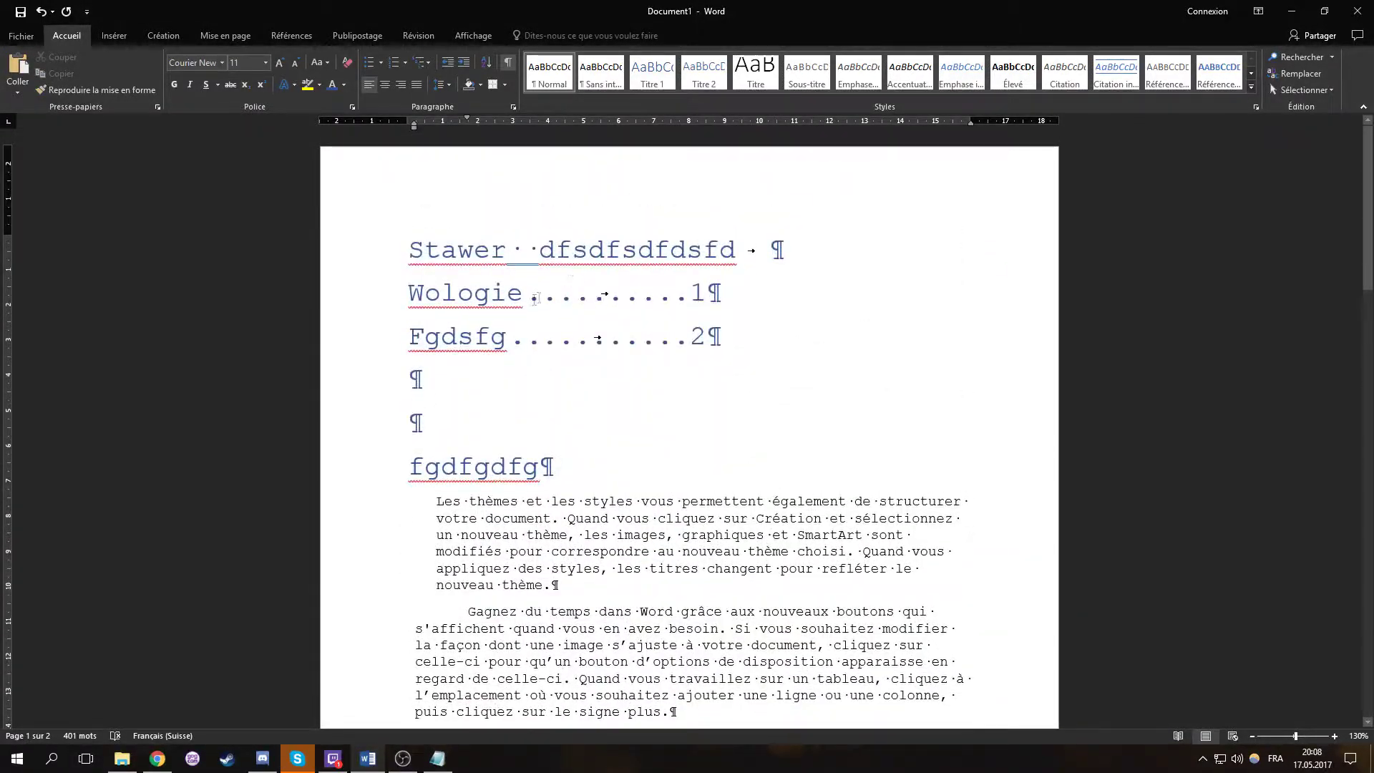
pyautogui.moveTo(406, 250); pyautogui.dragTo(736, 252)
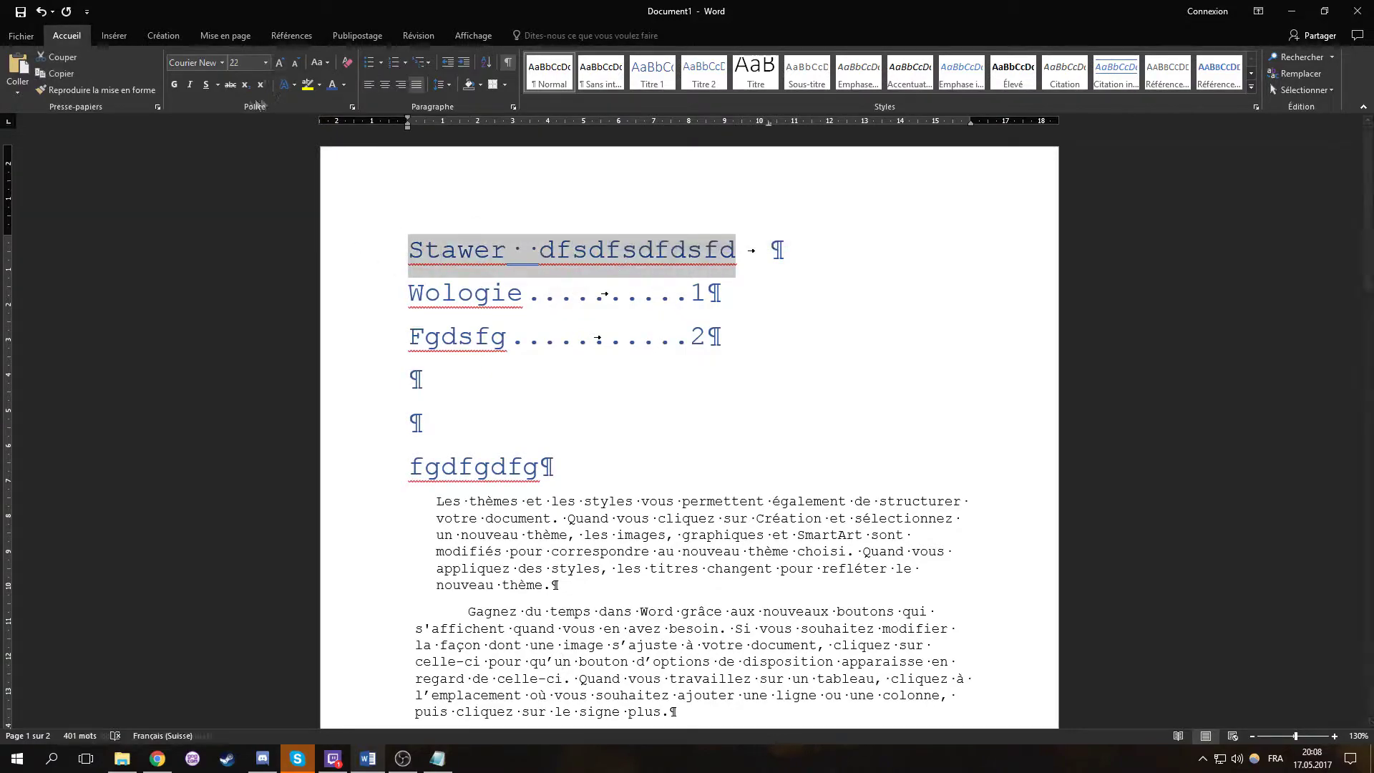
pyautogui.click(174, 84)
pyautogui.click(190, 84)
pyautogui.click(205, 85)
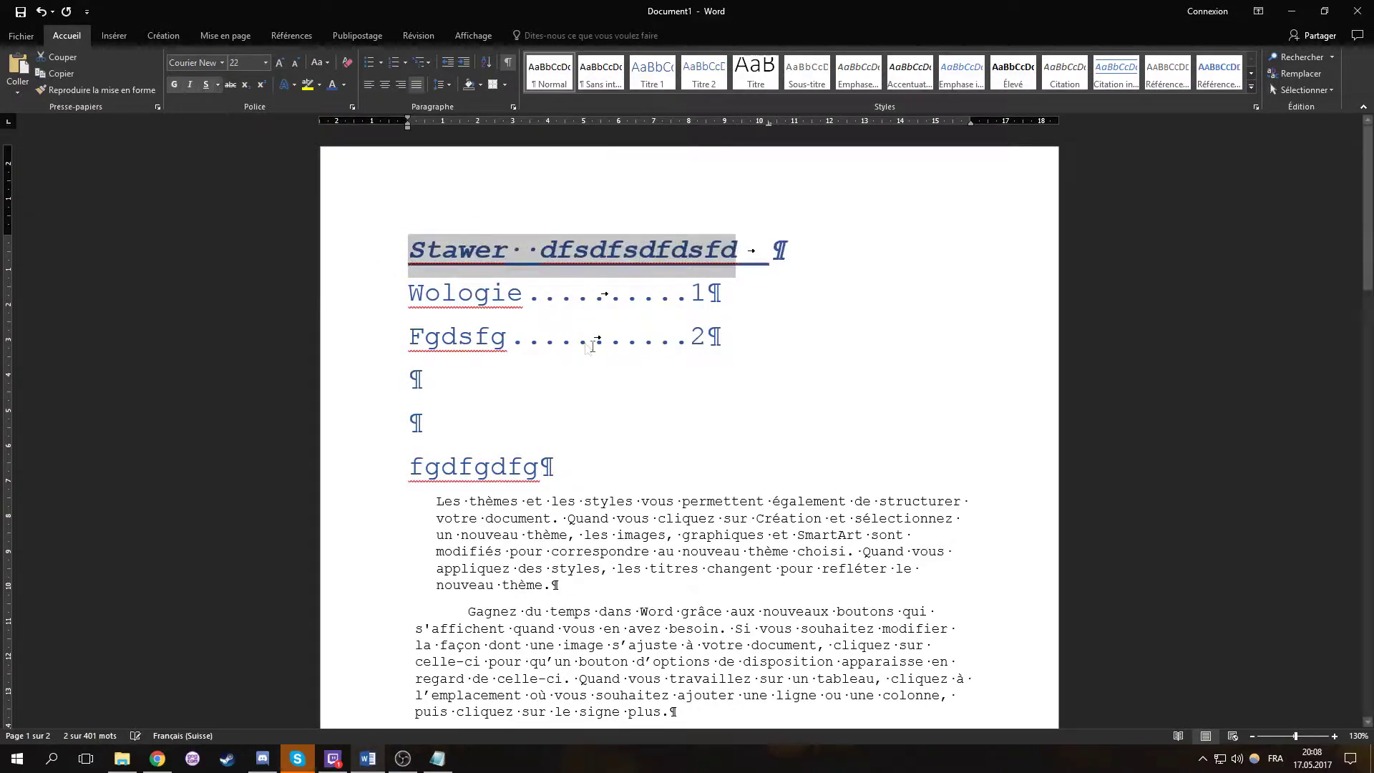
pyautogui.click(589, 347)
# Extend the "Wologie" line with "dsfd" at a new tab stop at about 10.75 cm and a tab to a stop at about 16 cm.
pyautogui.scroll(-10, 590, 347)
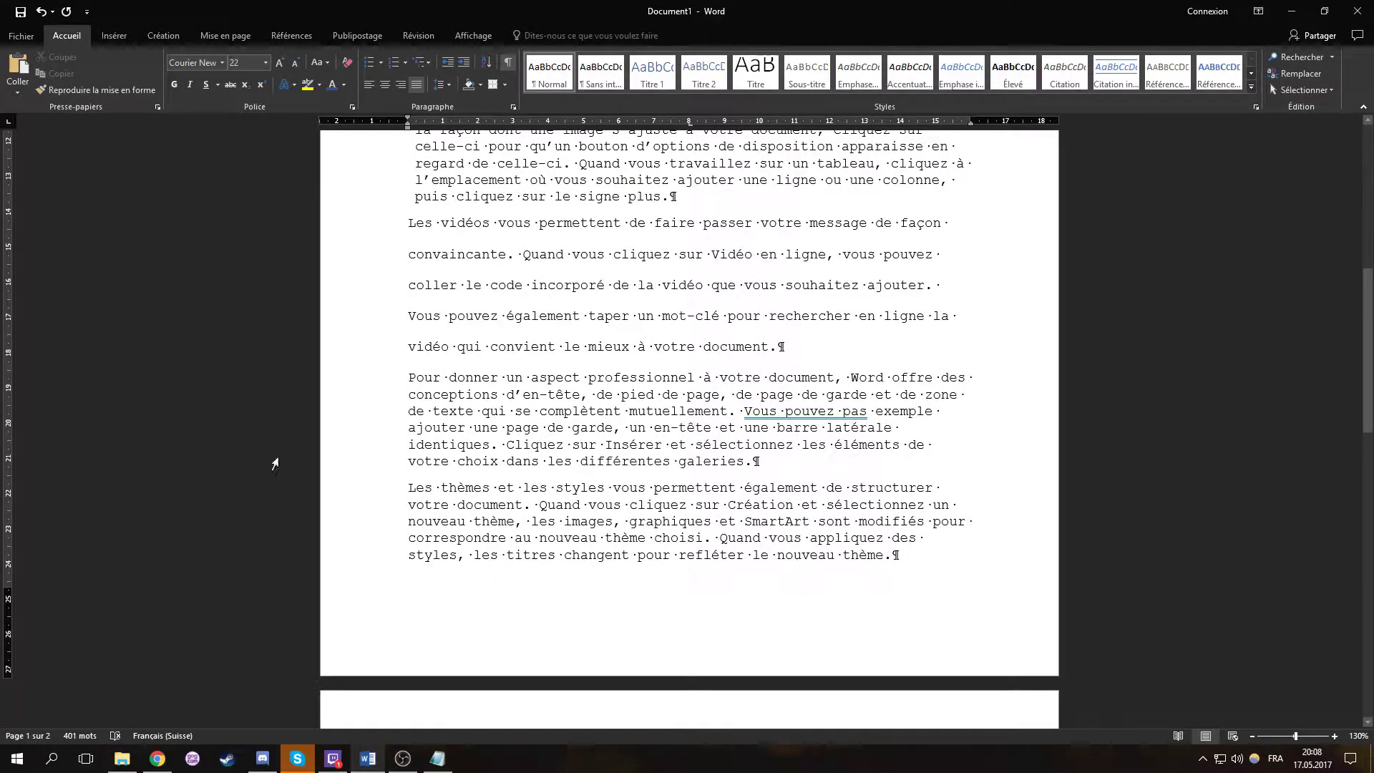
pyautogui.scroll(10, 688, 325)
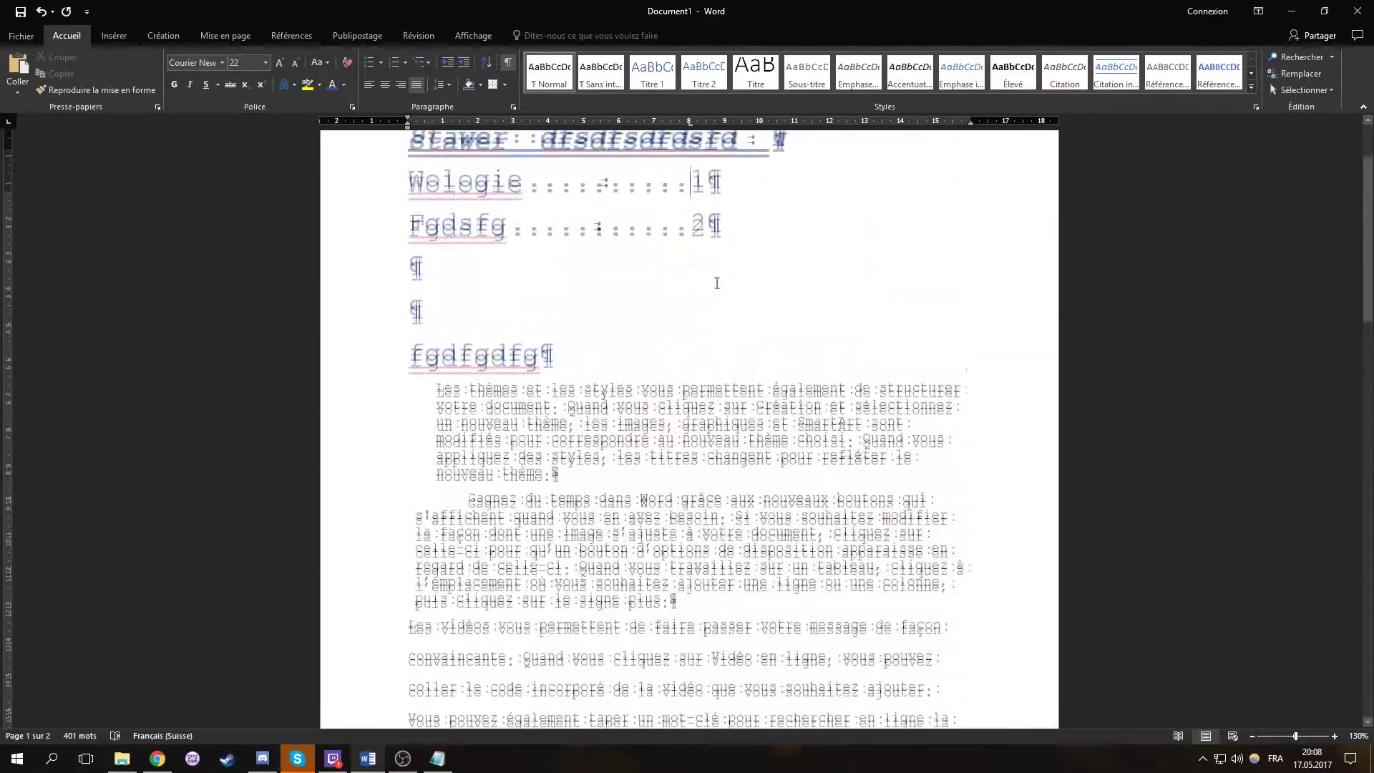
pyautogui.click(719, 301)
pyautogui.press('Tab')
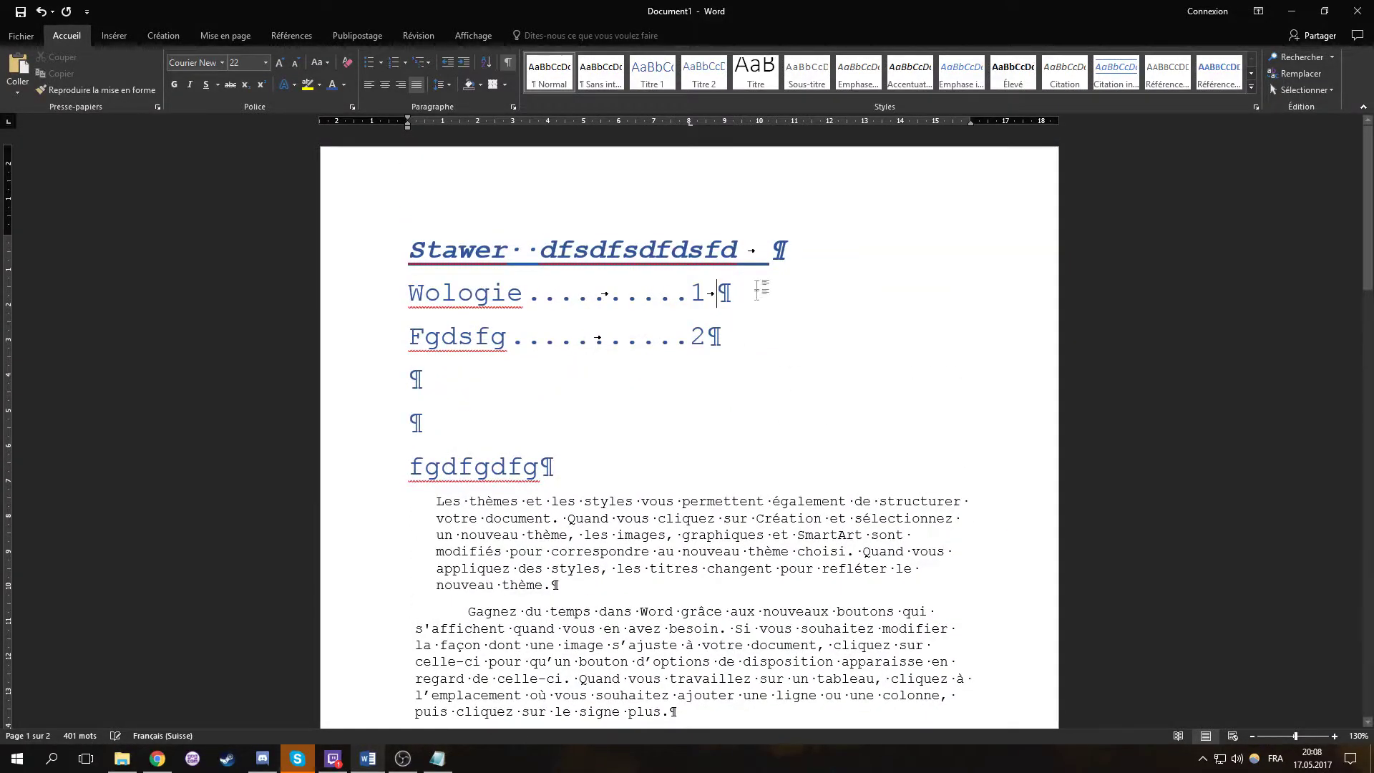
pyautogui.click(787, 122)
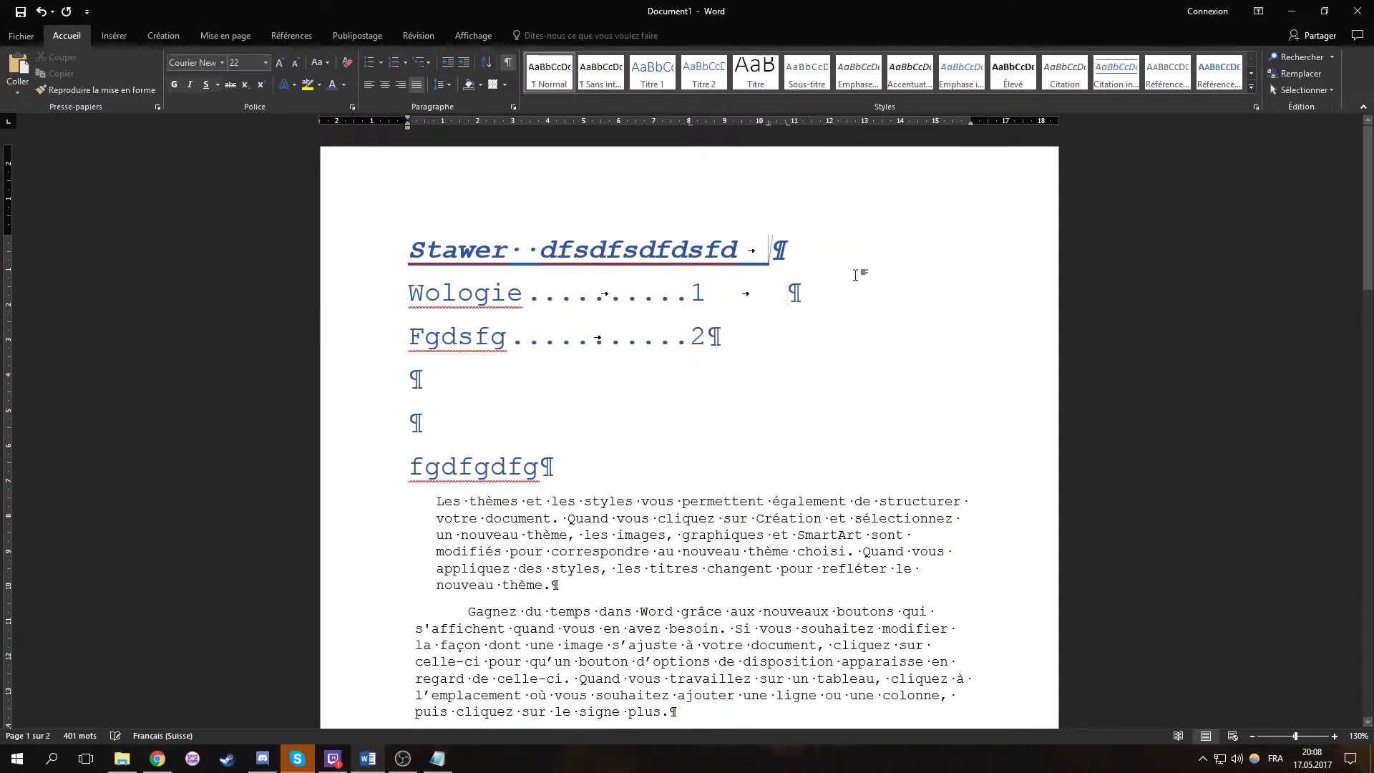
pyautogui.write('dsfd')
pyautogui.press('Tab')
pyautogui.moveTo(865, 129); pyautogui.dragTo(972, 131)
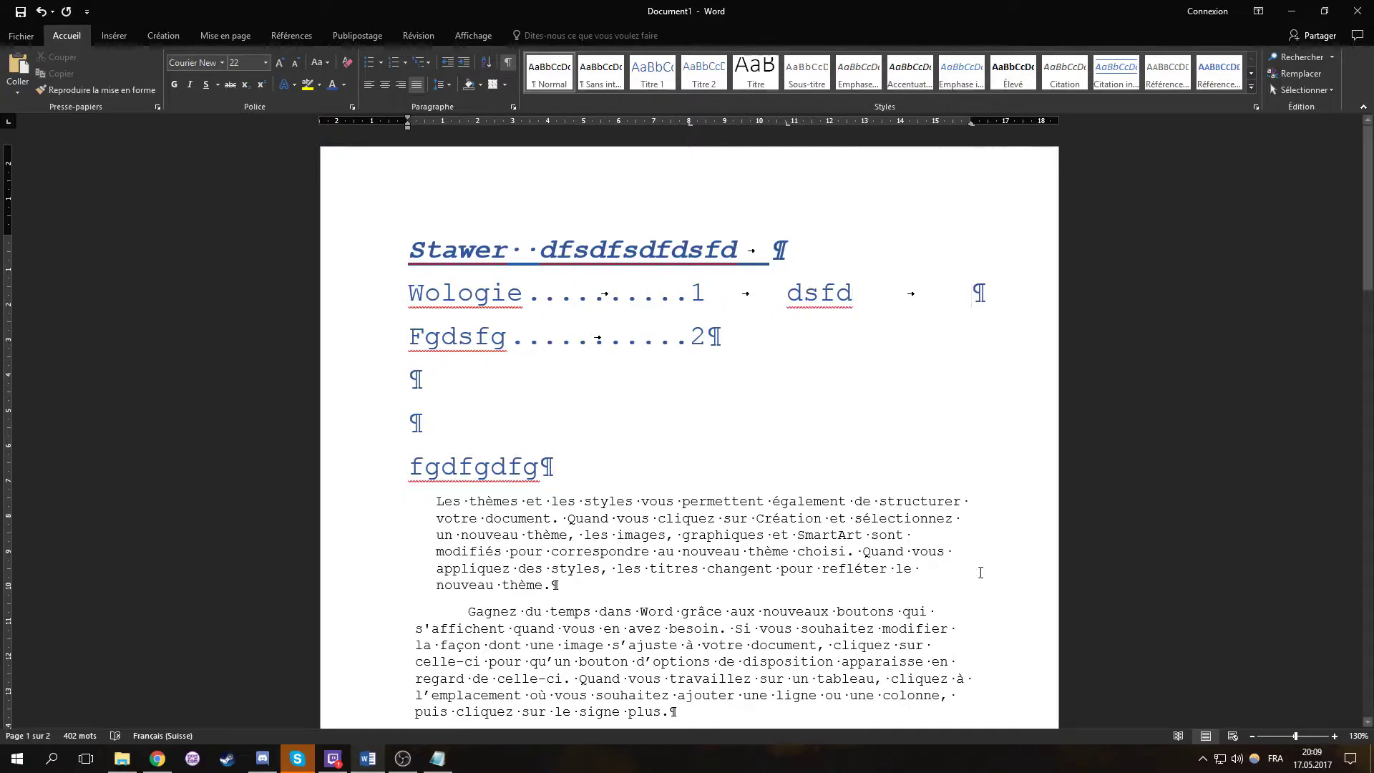
# Try adding "cvd" after the last tab of the "Wologie" line, and undo it.
pyautogui.write('cvd')
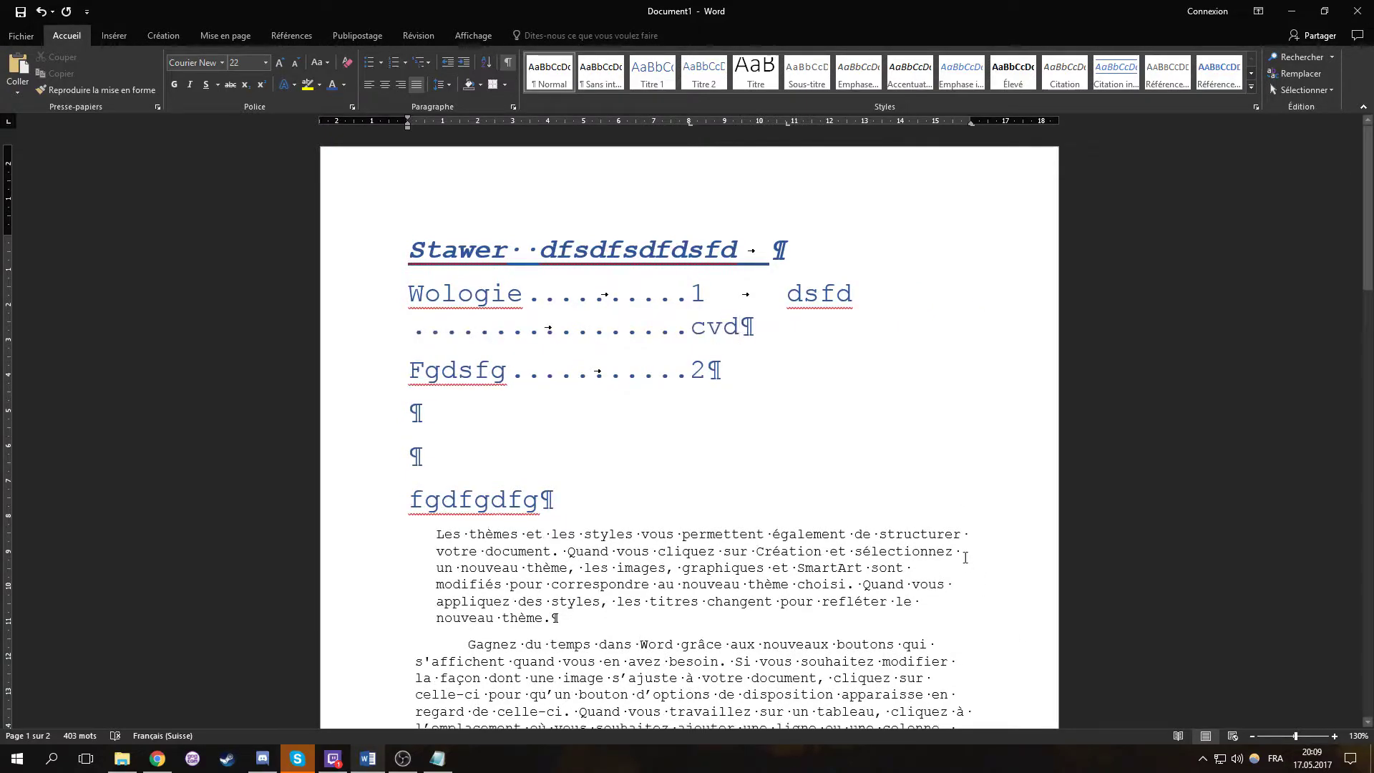
pyautogui.hotkey('ctrl', 'z')
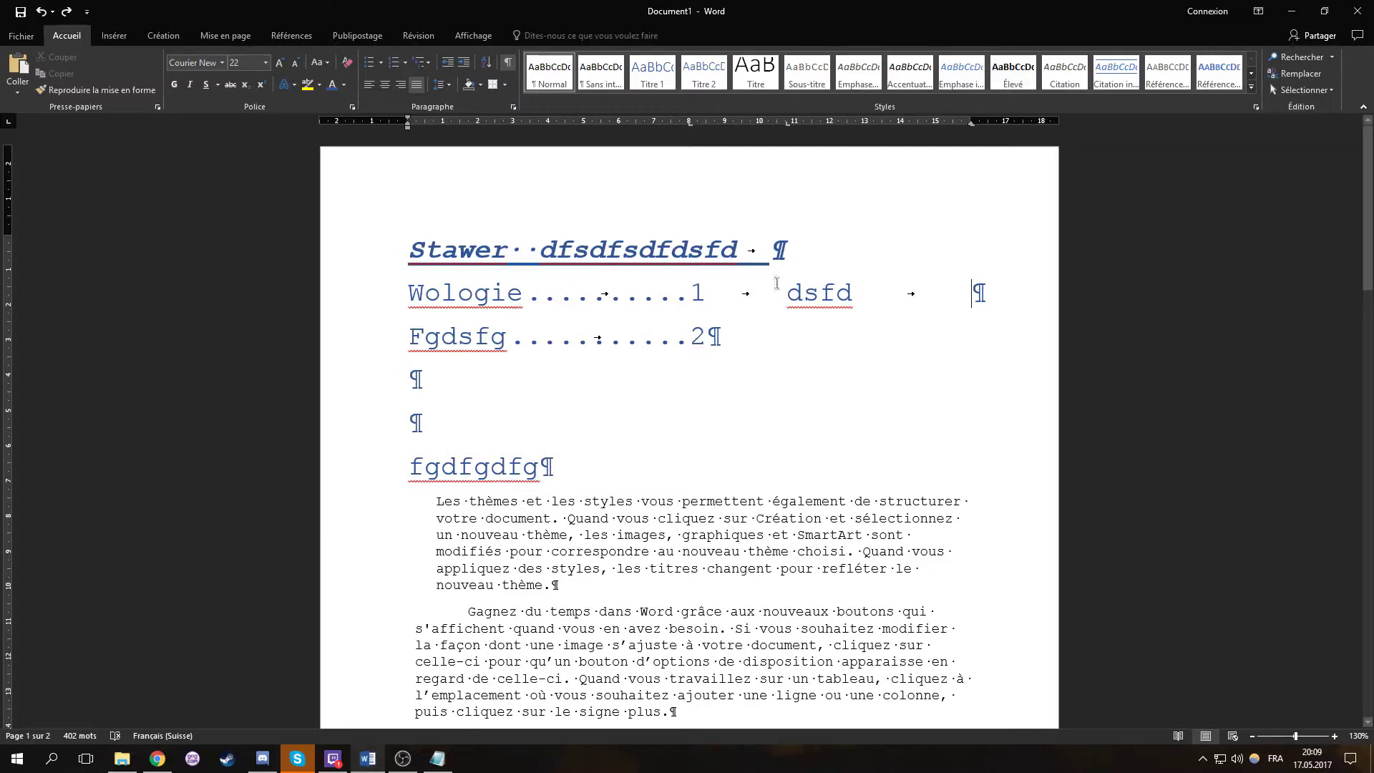
pyautogui.press('Right')
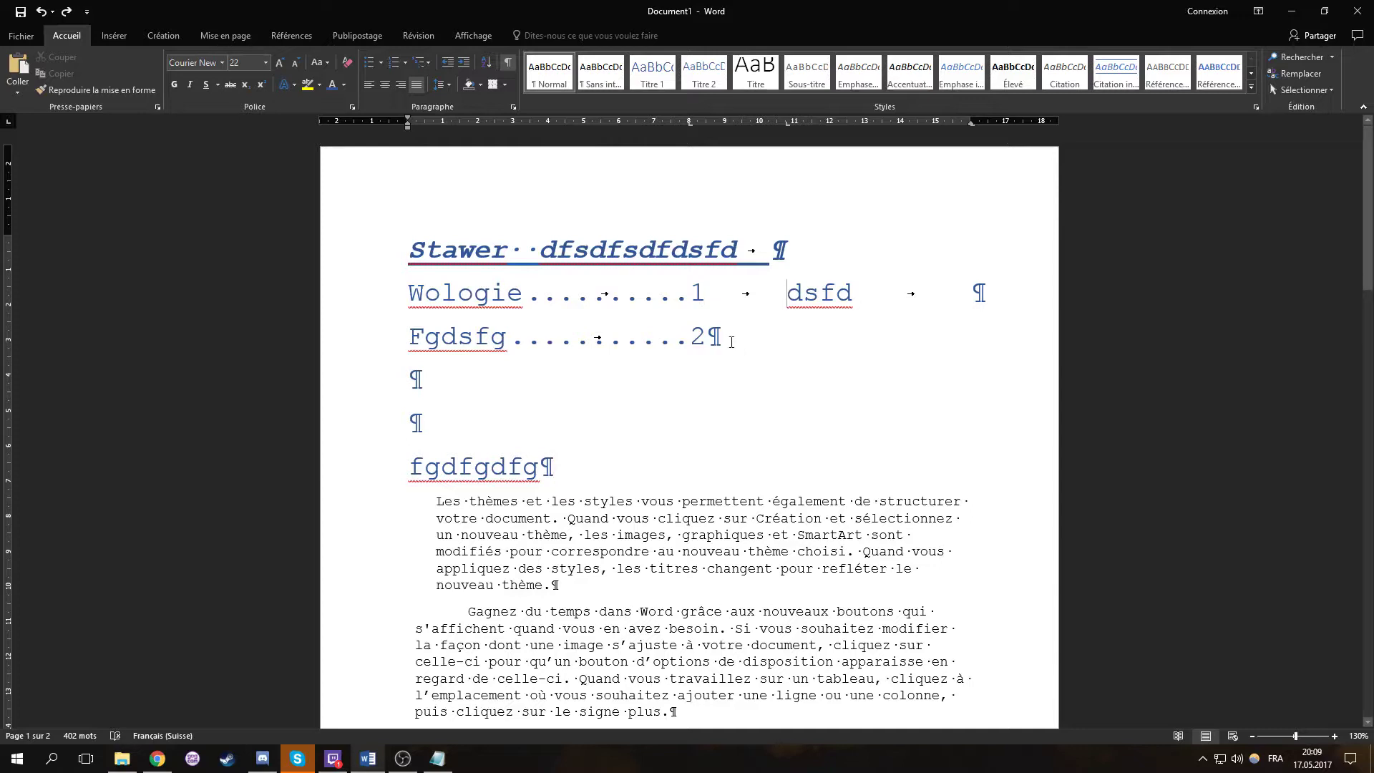